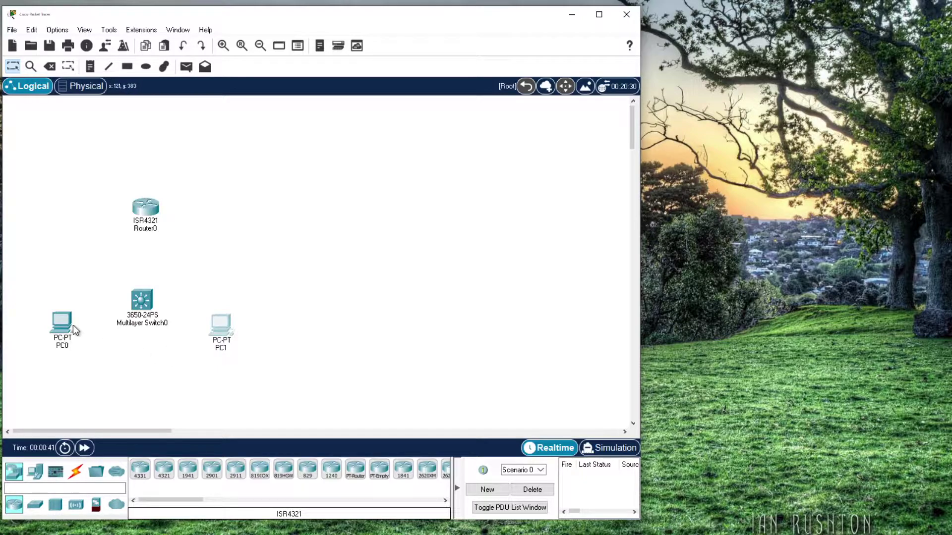
Step: Connect PC0 to GigabitEthernet1/0/24 on the multilayer switch with a copper straight-through cable
left_click(76, 470)
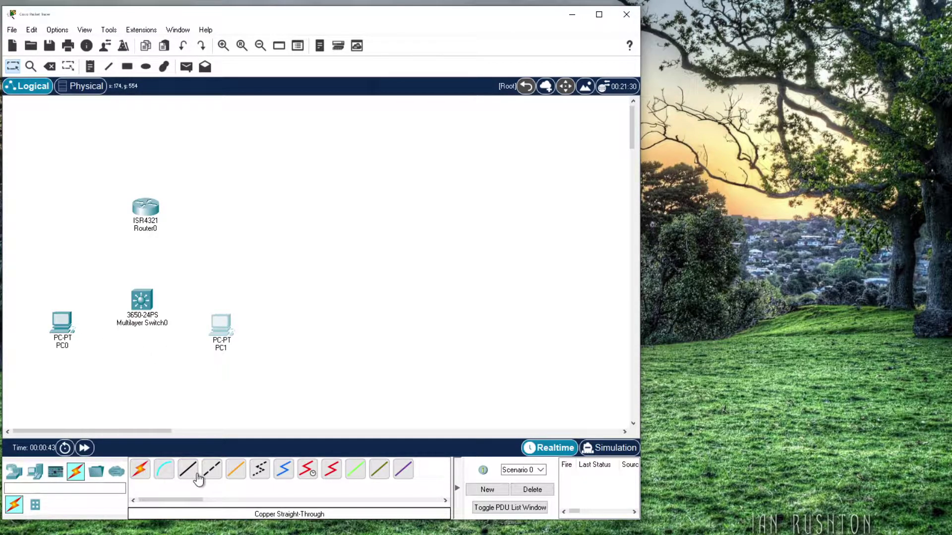
left_click(187, 474)
left_click(55, 321)
left_click(76, 364)
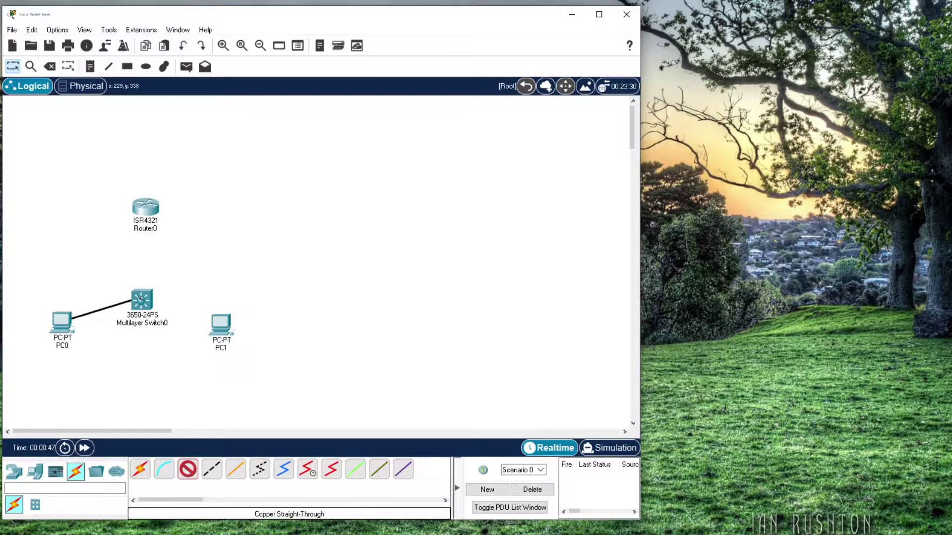
left_click(142, 300)
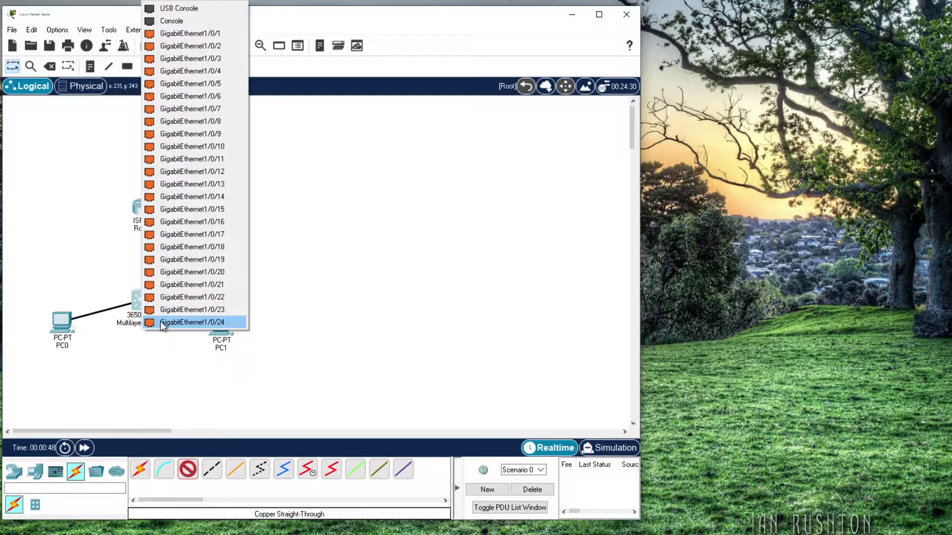
left_click(192, 325)
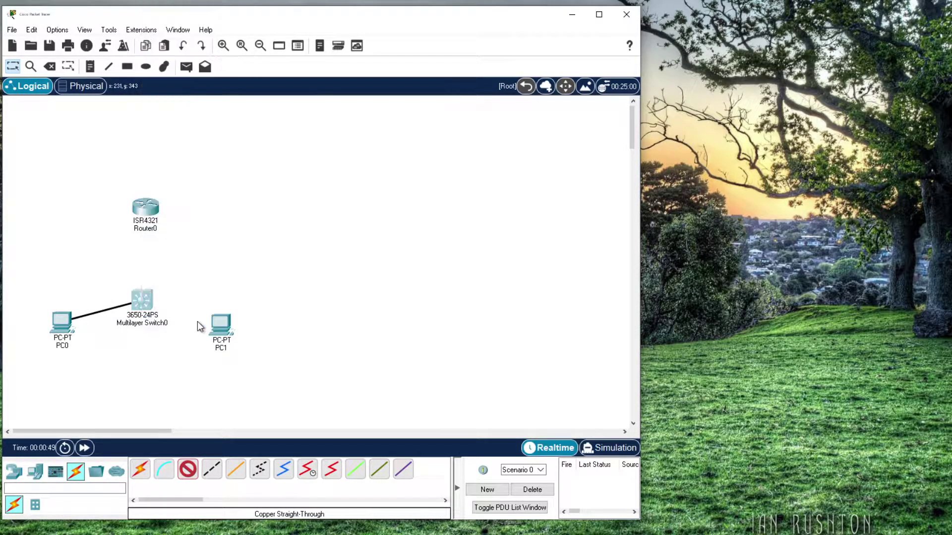
Step: Connect PC1 to GigabitEthernet1/0/23 on the multilayer switch with a copper straight-through cable
left_click(223, 337)
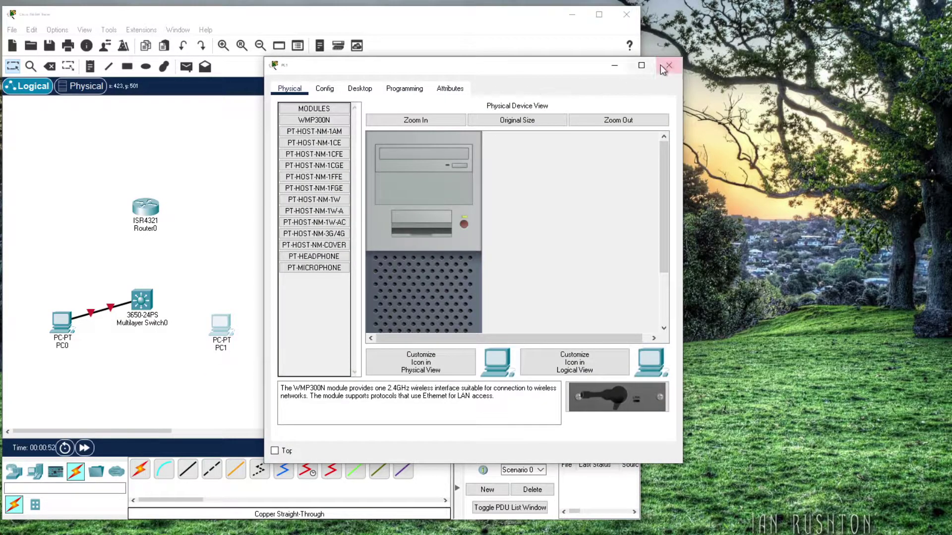
left_click(663, 69)
left_click(187, 469)
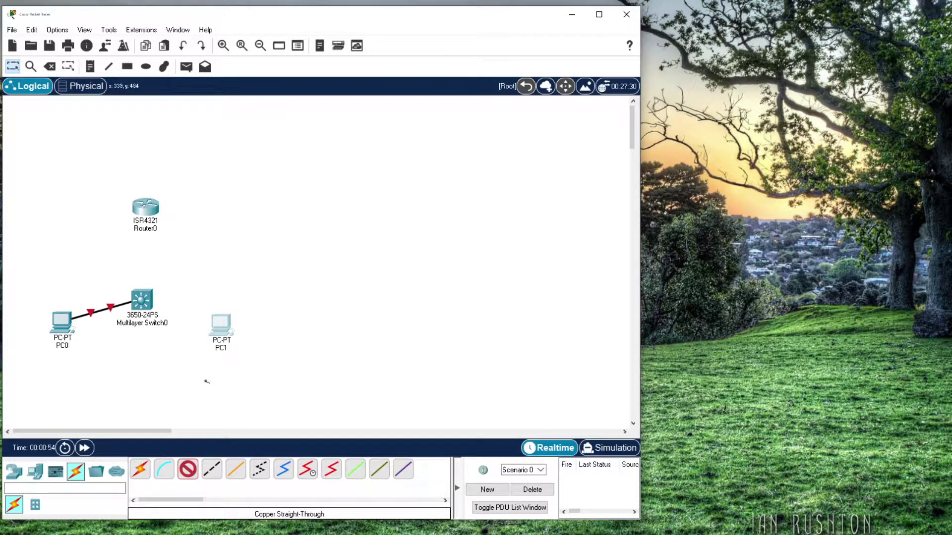
left_click(222, 329)
left_click(236, 375)
left_click(143, 299)
left_click(174, 300)
Step: Connect the multilayer switch to GigabitEthernet0/0/0 on Router0 with a copper straight-through cable
left_click(187, 469)
left_click(141, 300)
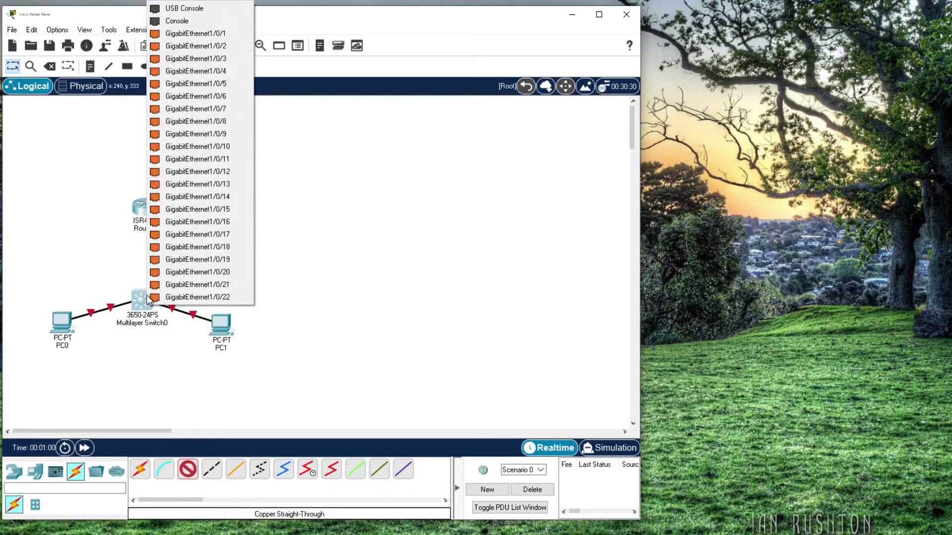
left_click(232, 41)
left_click(144, 207)
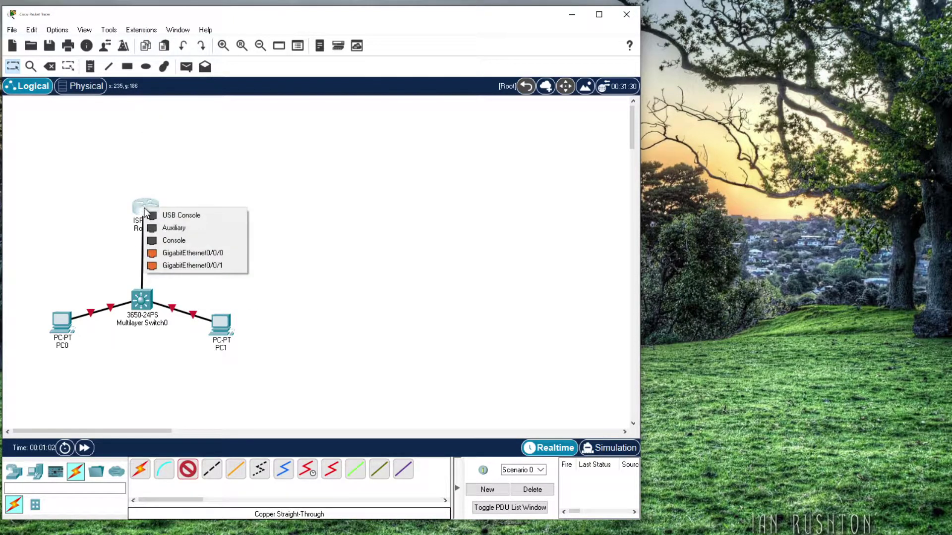
left_click(189, 252)
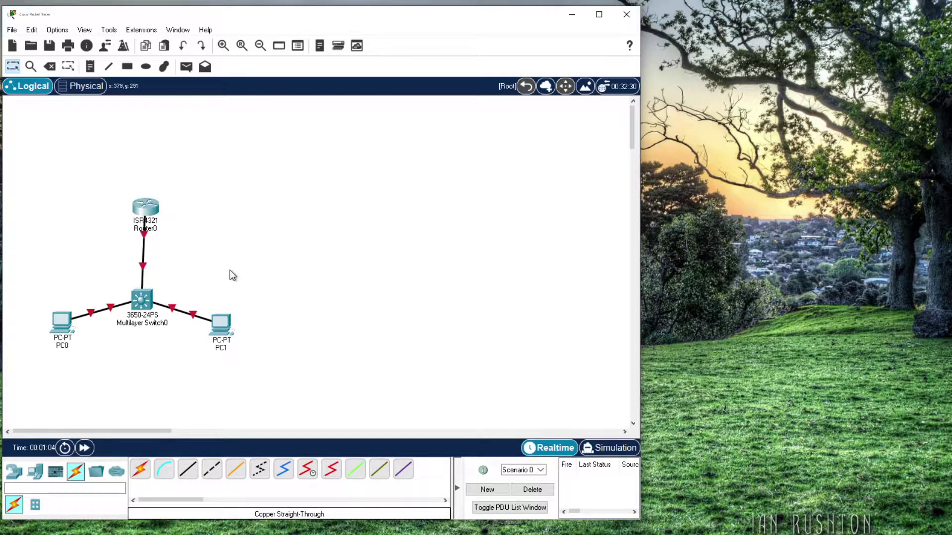
Step: Install AC power supply modules in both empty power bays of the multilayer switch
left_click(142, 302)
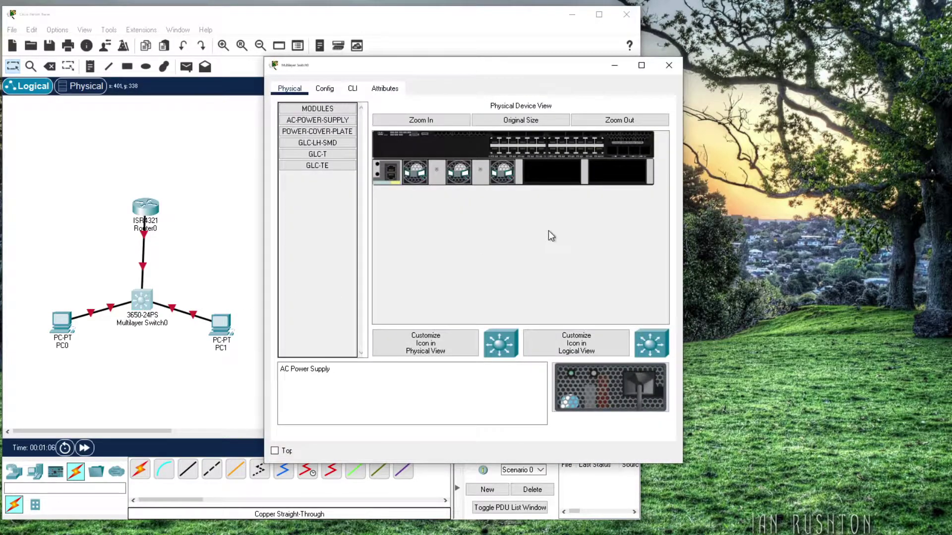
left_click(352, 89)
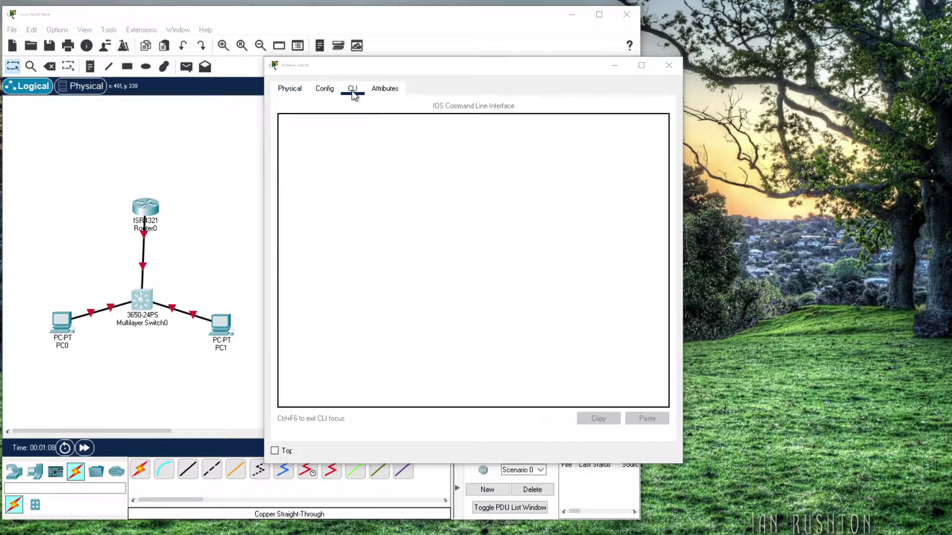
left_click(508, 283)
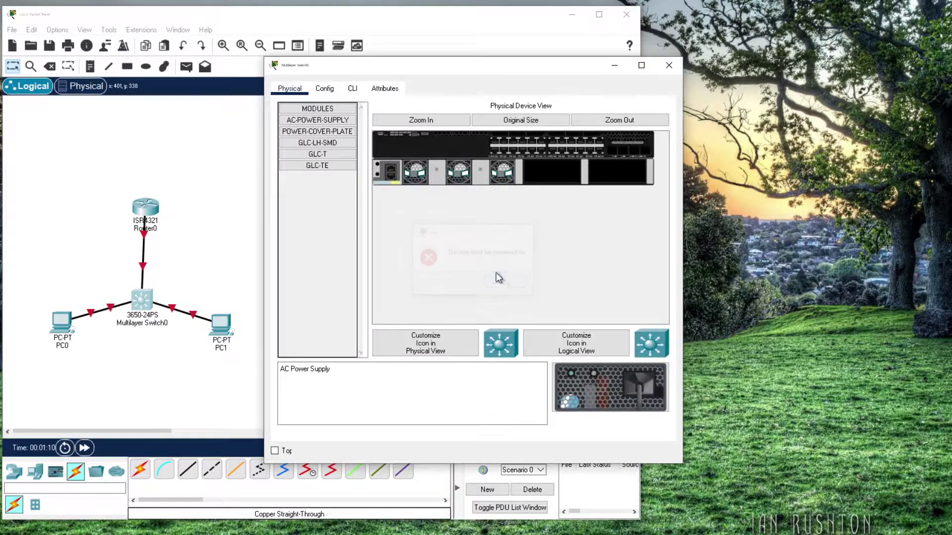
left_click_drag(590, 391, 549, 183)
left_click_drag(607, 379, 620, 174)
Step: Open the command-line consoles of the multilayer switch and Router0, moving both windows clear of the topology
left_click(352, 89)
left_click_drag(413, 68, 652, 134)
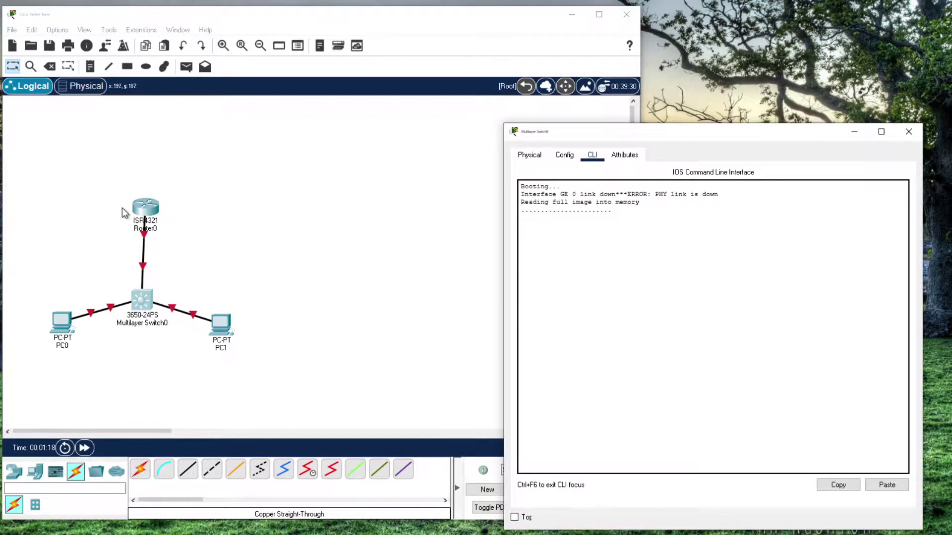
left_click(143, 207)
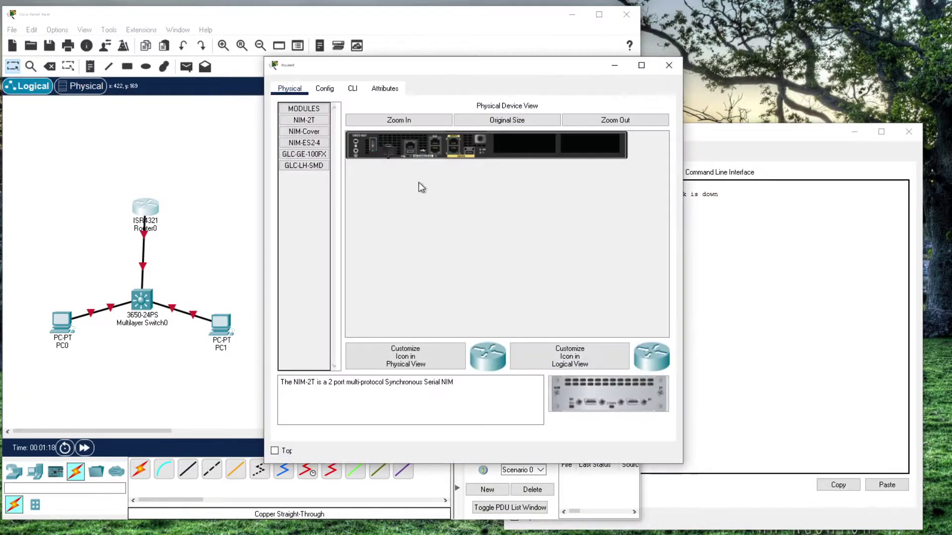
left_click(352, 89)
left_click_drag(431, 68, 555, 52)
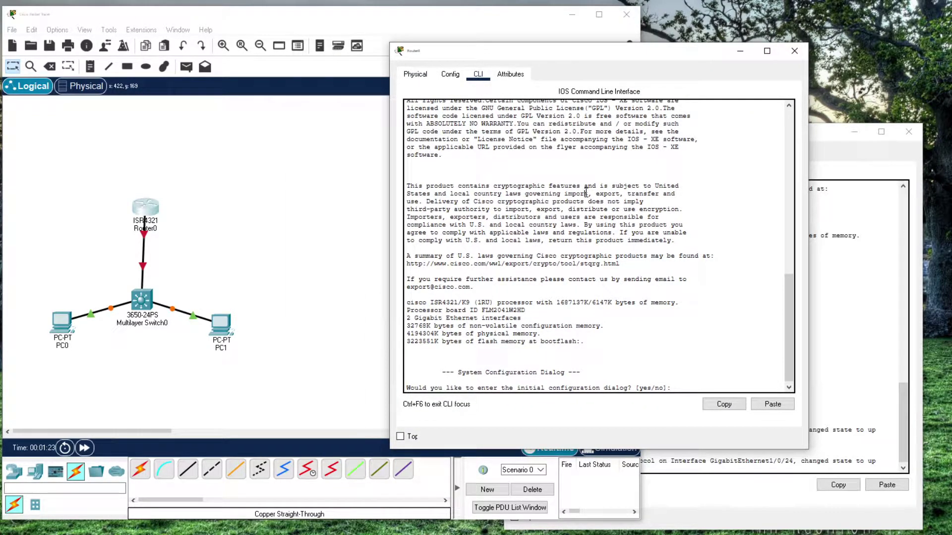
Step: Decline the initial configuration dialog on Router0 and enter privileged mode with en
type("no")
key("Return")
key("Return")
key("Return")
key("Return")
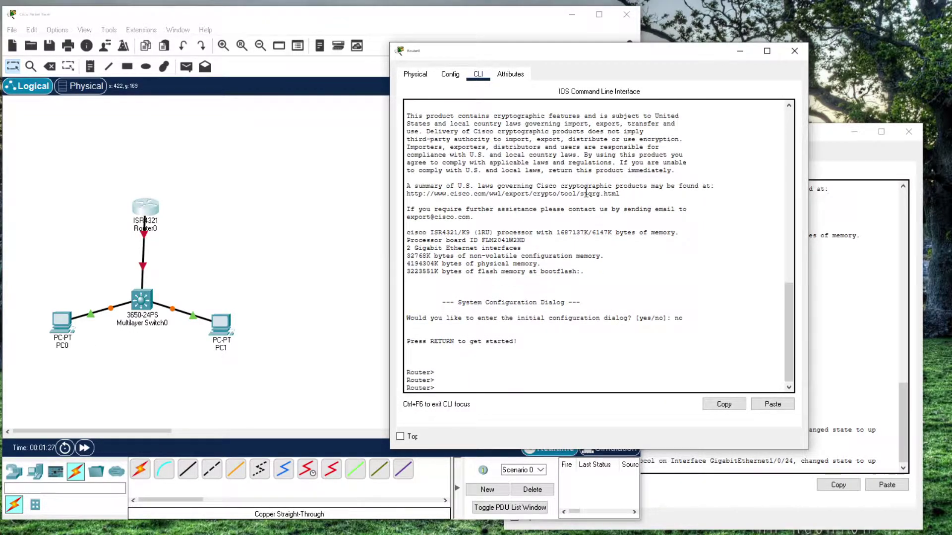
type("en")
key("Return")
key("Return")
key("Return")
key("Return")
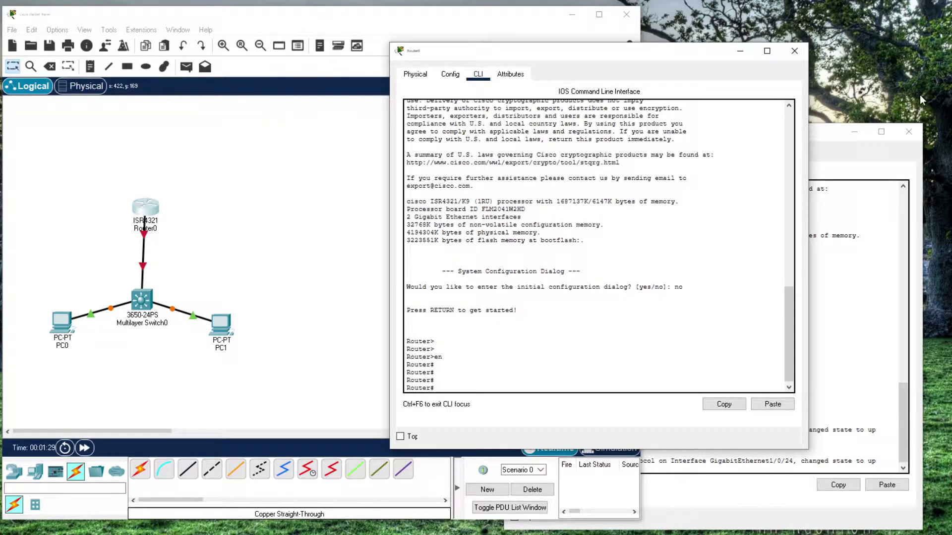
Step: Decline the initial configuration dialog on the multilayer switch and bring up its user prompt
left_click(831, 132)
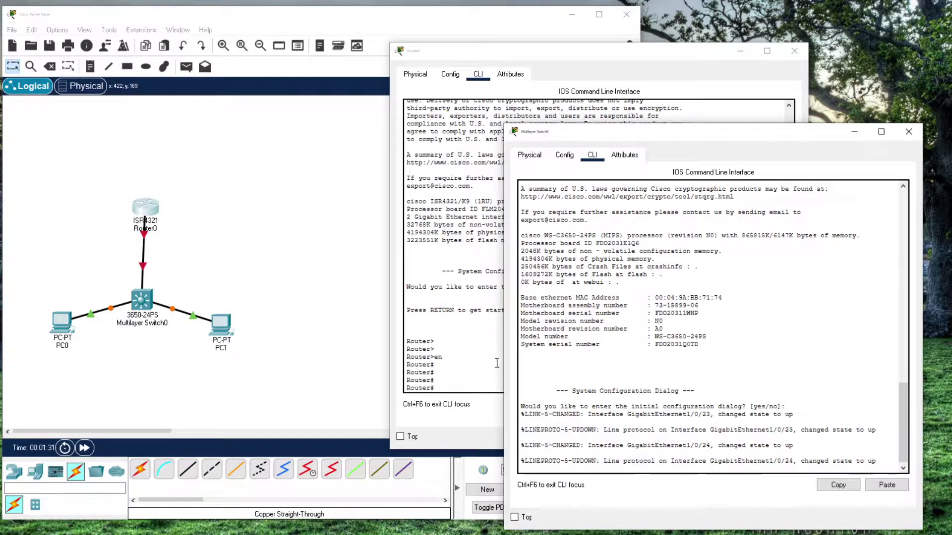
type("no")
key("Return")
key("Return")
key("Return")
key("Return")
key("Return")
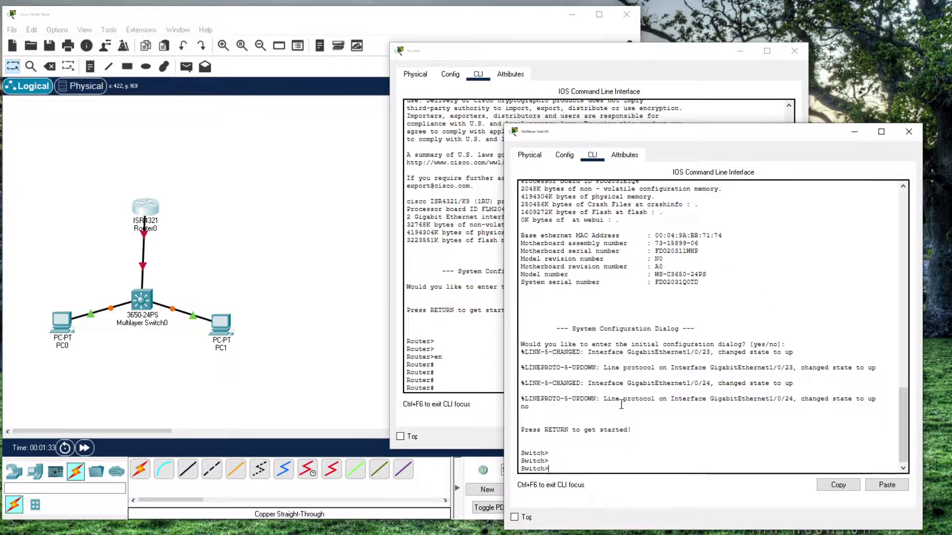
Step: Run sh ip int br on the switch and examine the status of GigabitEthernet1/0/1, 1/0/23 and 1/0/24
type("s")
type("h int")
key("BackSpace")
key("BackSpace")
key("BackSpace")
key("BackSpace")
type("ip int br")
key("Return")
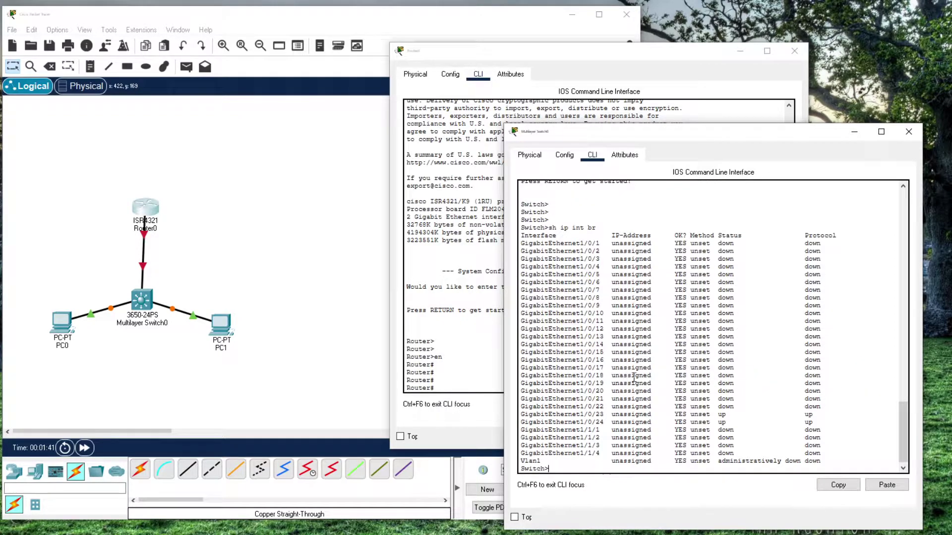
left_click_drag(718, 243, 821, 248)
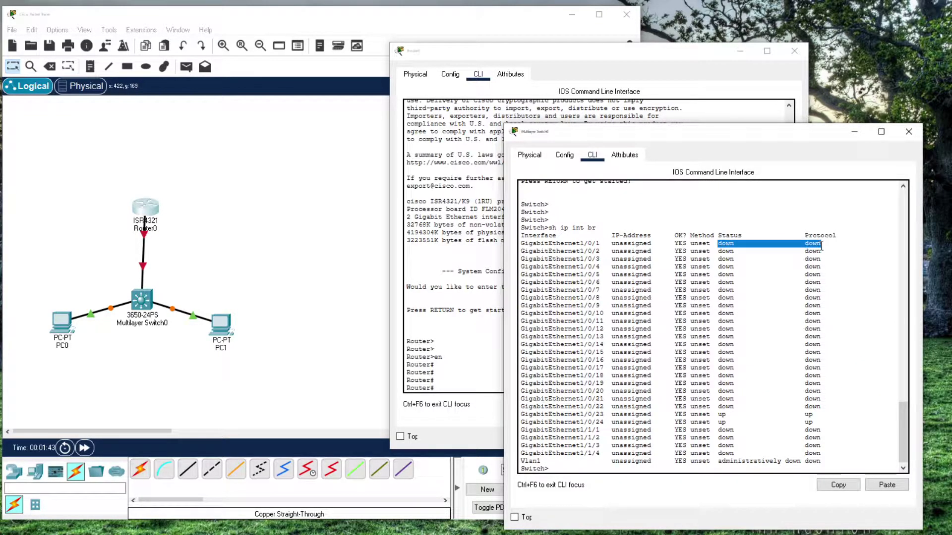
left_click_drag(714, 414, 823, 414)
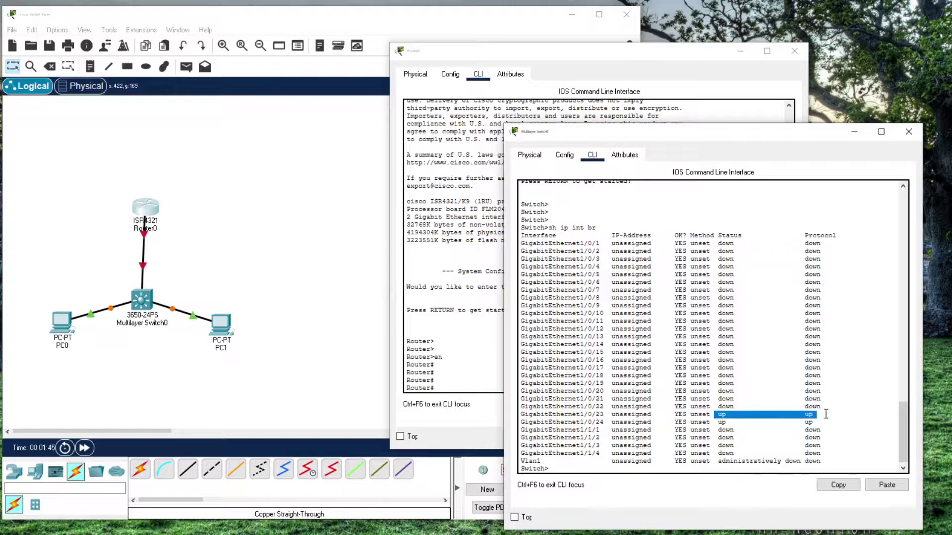
left_click_drag(714, 422, 817, 422)
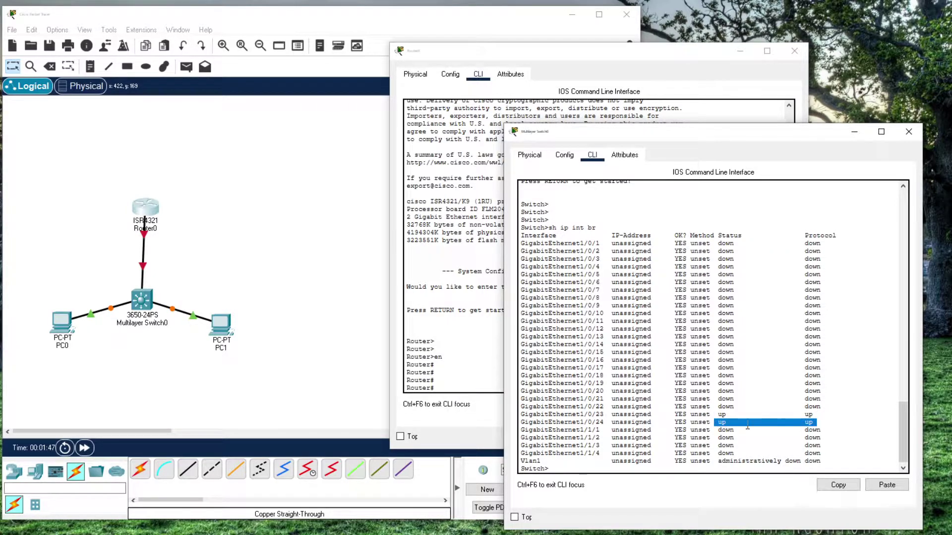
left_click_drag(599, 415, 800, 422)
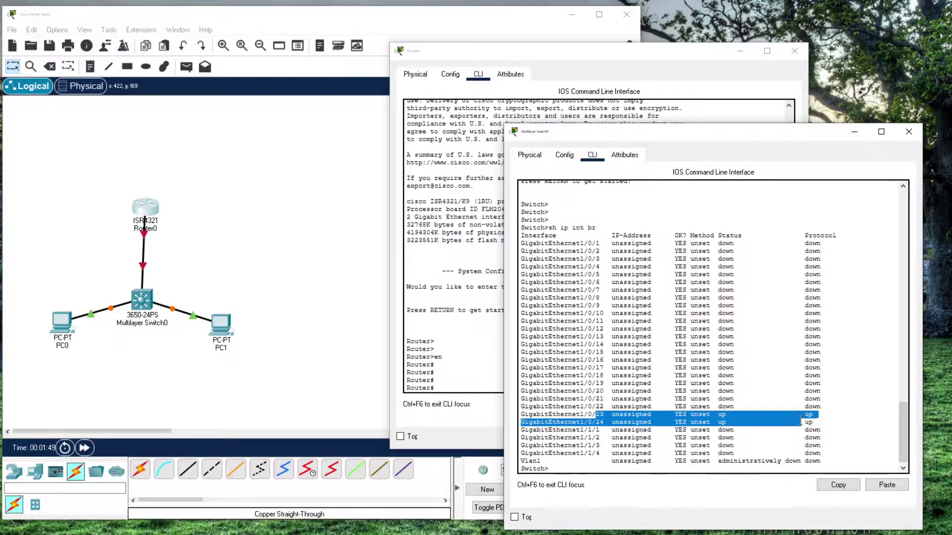
left_click(801, 422)
Step: Enter privileged and configuration mode on the switch and give interface g1/0/24 the description pc0
type("en")
key("Return")
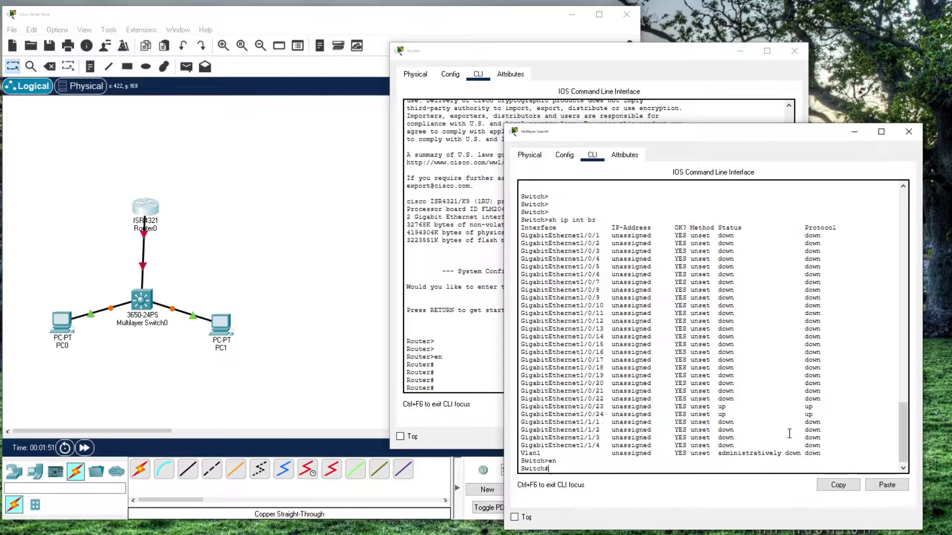
type("conf t")
key("Return")
type("int g1/0/24")
key("Return")
type("desc")
key("Tab")
type("pc0")
key("Return")
key("Return")
Step: Give switch interface g1/0/23 the description pc1
type("int g1/0/22")
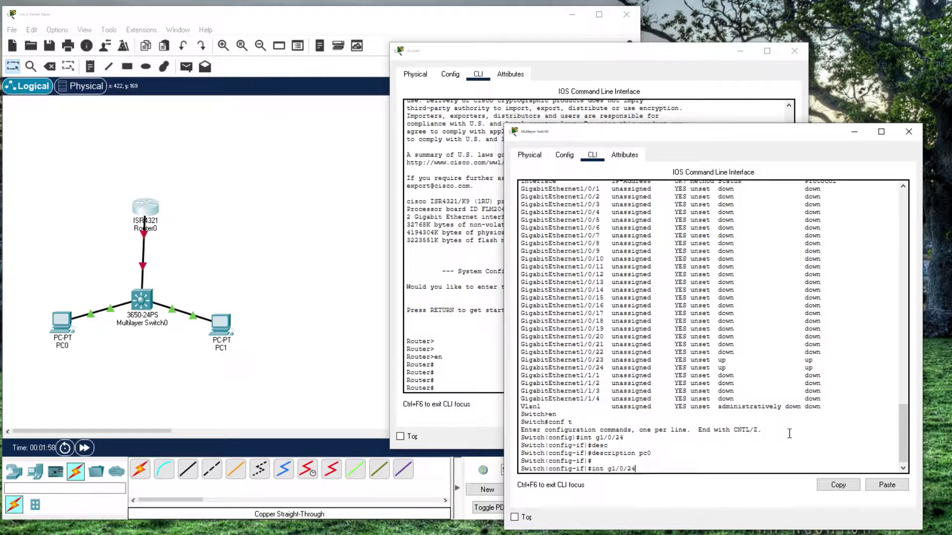
key("Return")
key("Up")
key("Up")
key("Down")
key("BackSpace")
type("3")
key("Return")
key("Up")
key("Up")
key("Up")
key("Return")
key("Return")
key("Return")
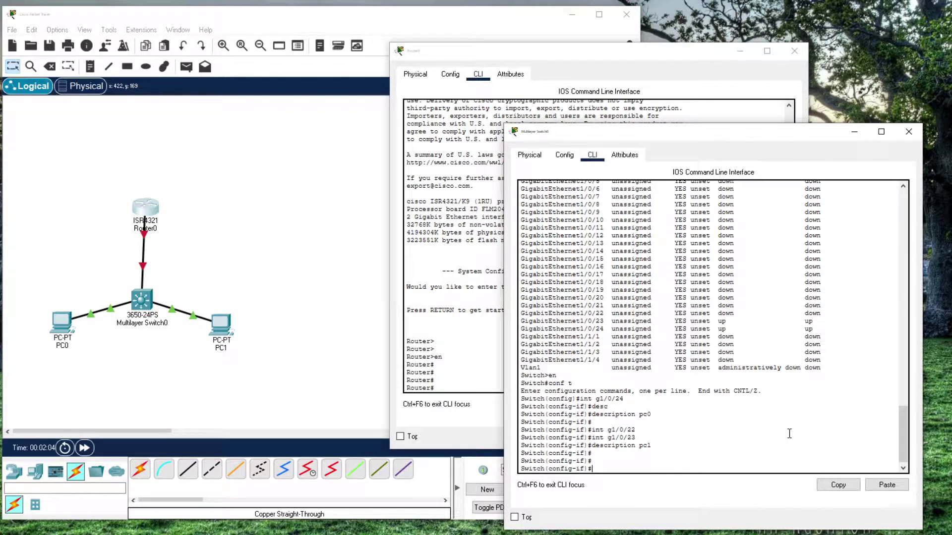
Step: Run do sh run on the switch and check the interface descriptions in the running configuration
type("do sh run")
key("Return")
key("space")
key("space")
key("space")
key("space")
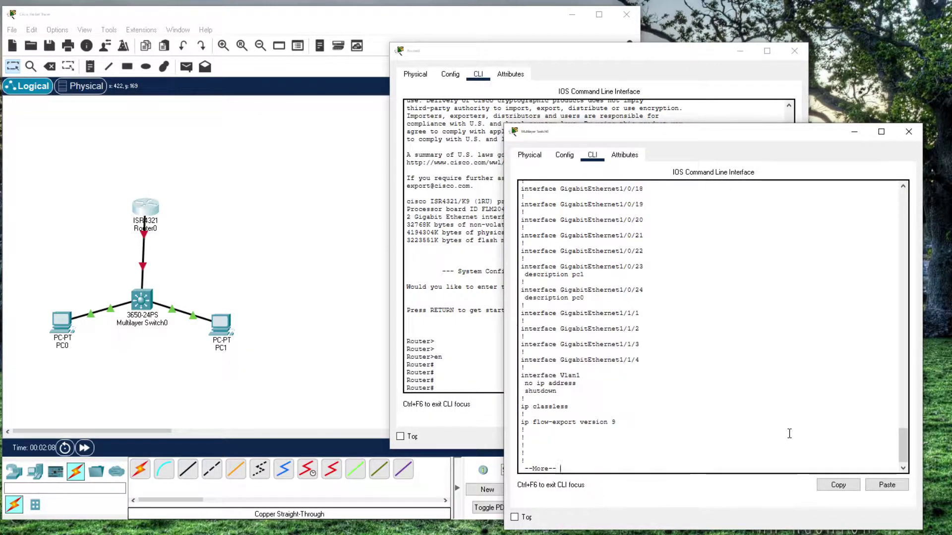
key("q")
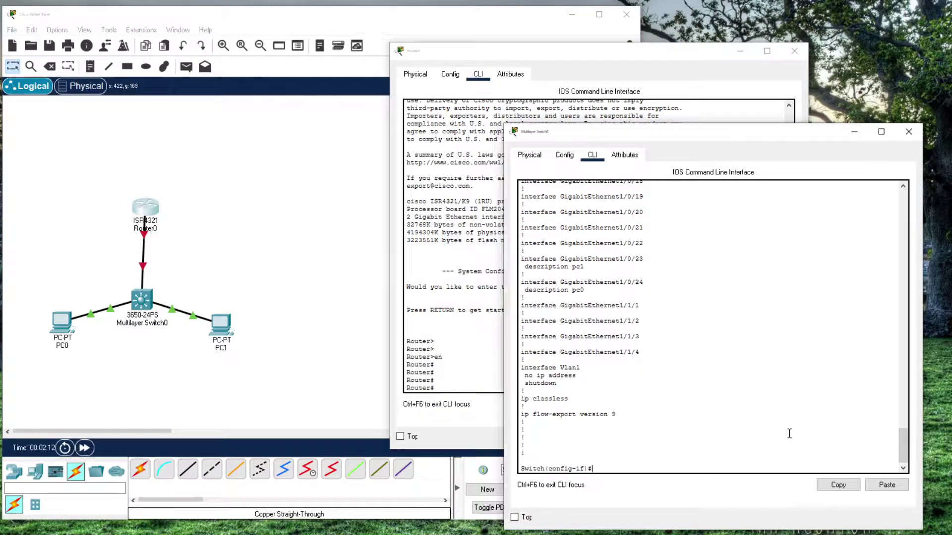
Step: Assign switch interface g1/0/24 to access VLAN 10 with sw ac vl 10
key("Up")
key("BackSpace")
type("4")
key("Return")
key("Return")
key("Return")
type("sw ac vl")
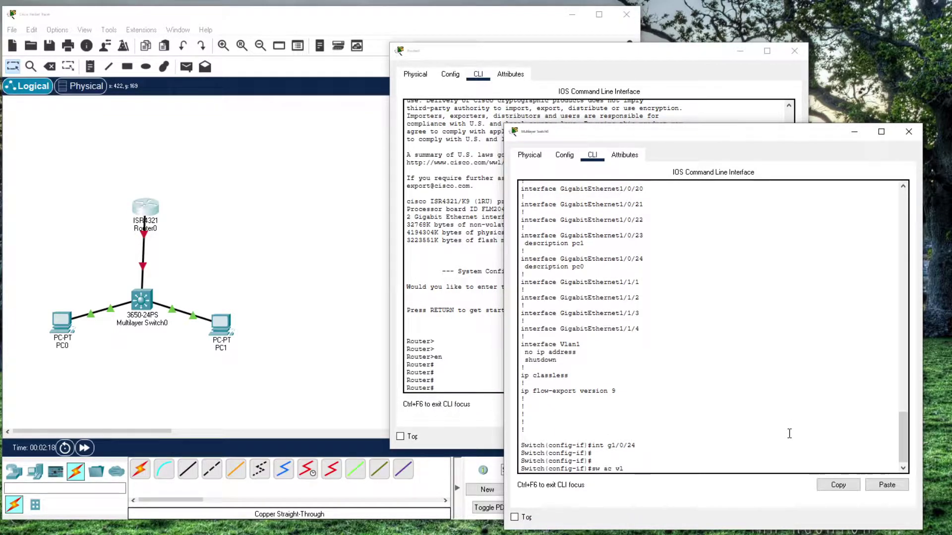
type(" 10")
key("Return")
key("Return")
key("Return")
Step: Assign switch interface g1/0/23 to access VLAN 20 with sw ac vl 20
key("Up")
key("Up")
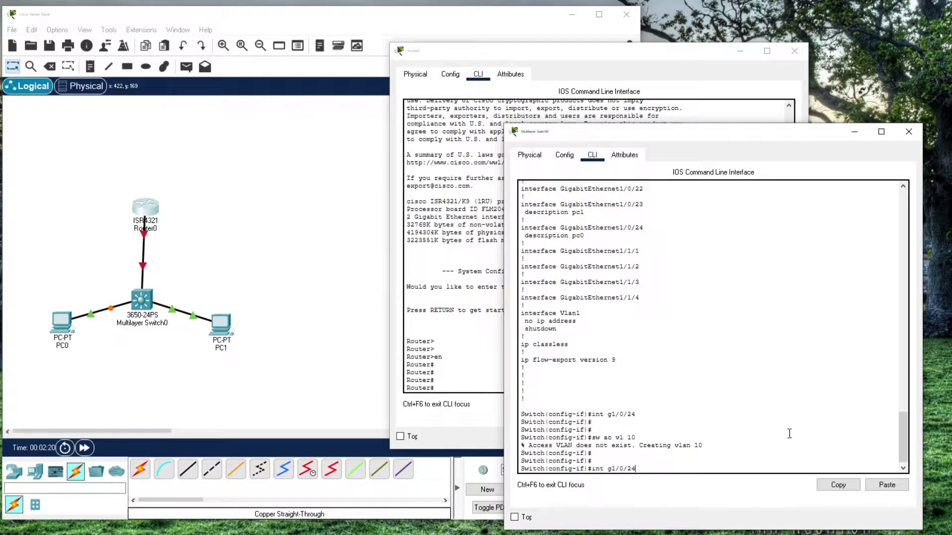
key("Return")
key("Up")
key("Up")
key("BackSpace")
key("BackSpace")
type("20")
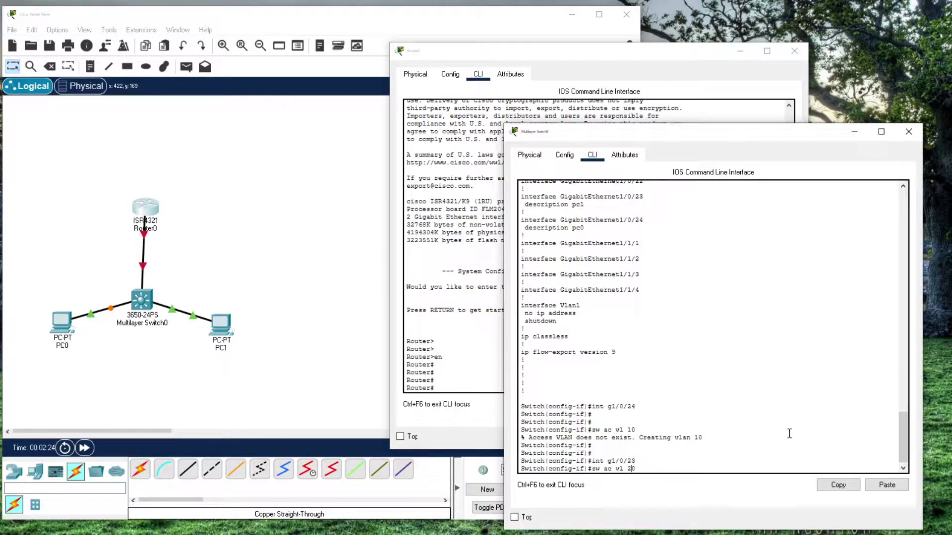
key("Return")
key("Return")
key("Return")
Step: Leave configuration mode and check the port assignments of VLANs 10 and 20 with sh vl br
key("ctrl+z")
type("sh vl br")
key("Return")
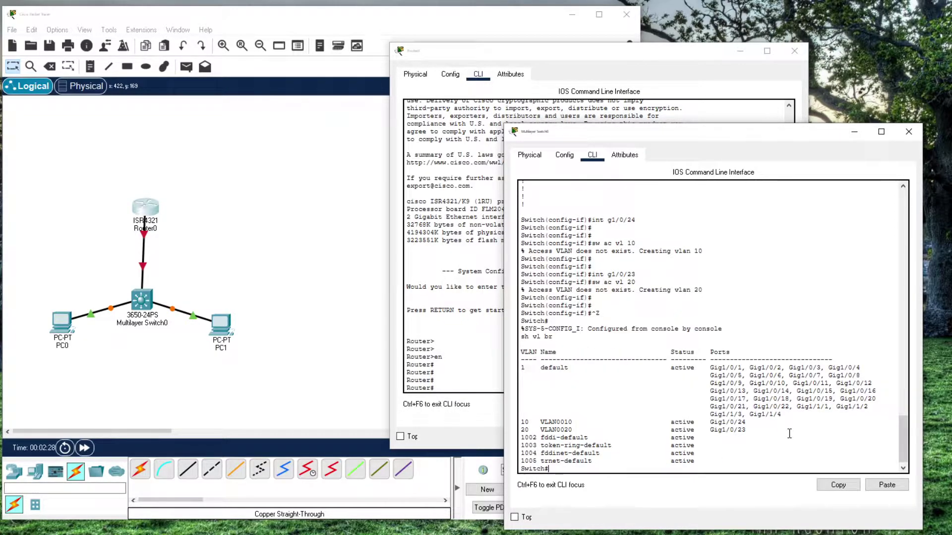
left_click_drag(720, 429, 747, 426)
key("Return")
key("Return")
key("Return")
key("Return")
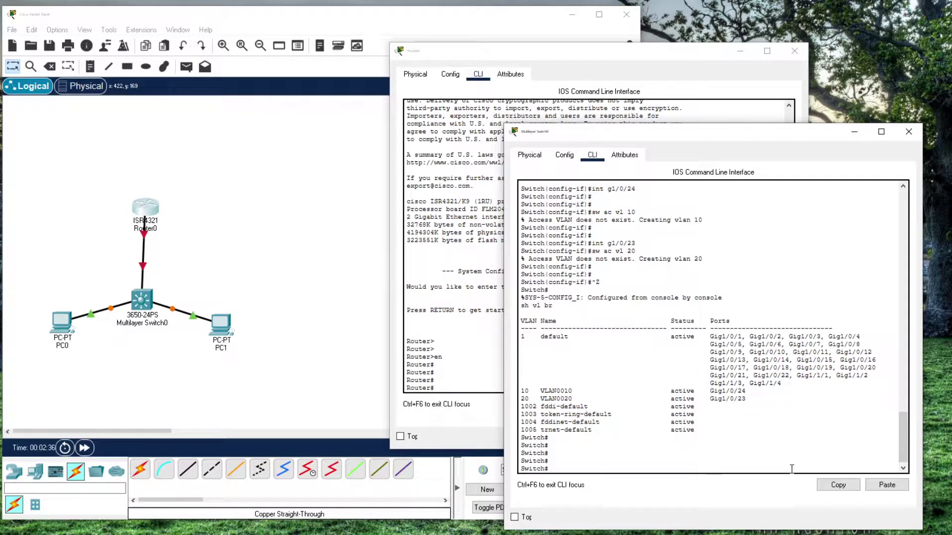
Step: Open switch interface g1/0/1 for configuration and try to allow VLANs 10 and 20 with sw tr al vl ad 10,20
type("conf t")
key("Return")
type("int g1/0")
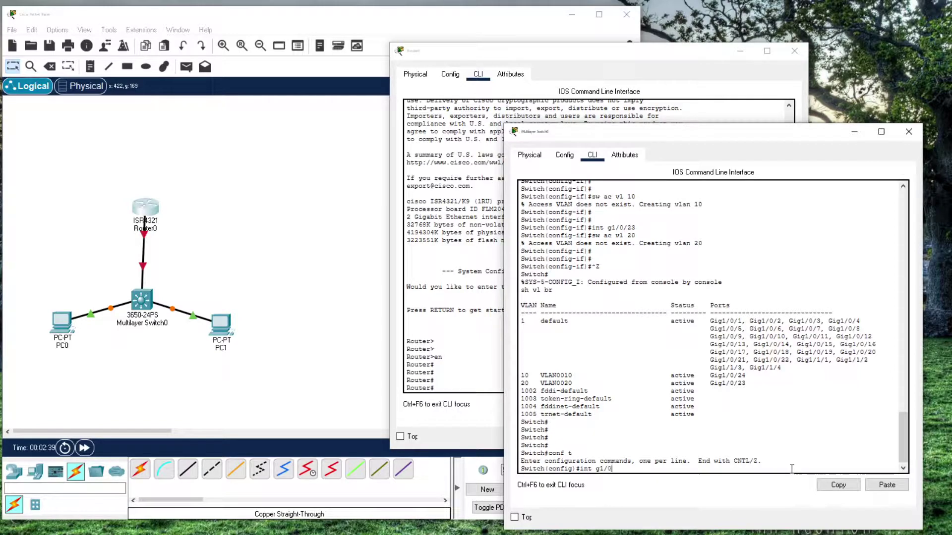
type("/1")
key("Return")
type("sw tr al vl ad ")
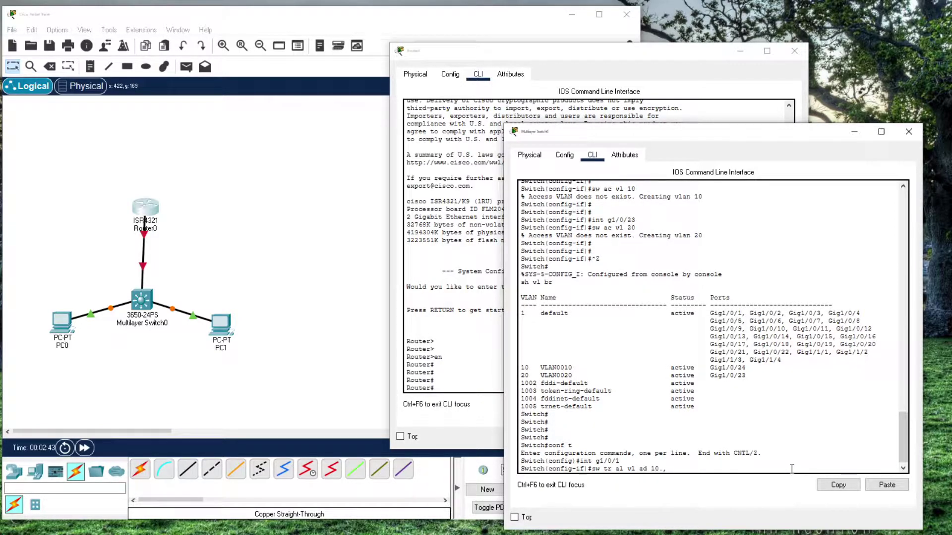
type("10,20")
key("Return")
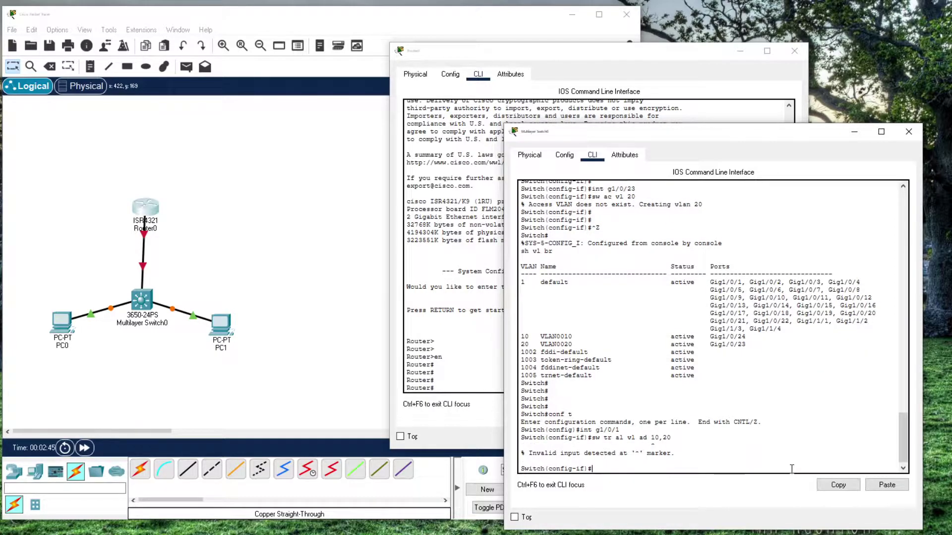
Step: Try to put switch interface g1/0/1 in trunk mode with sw mo tr
type("sw mo tr")
key("Return")
key("Return")
key("Return")
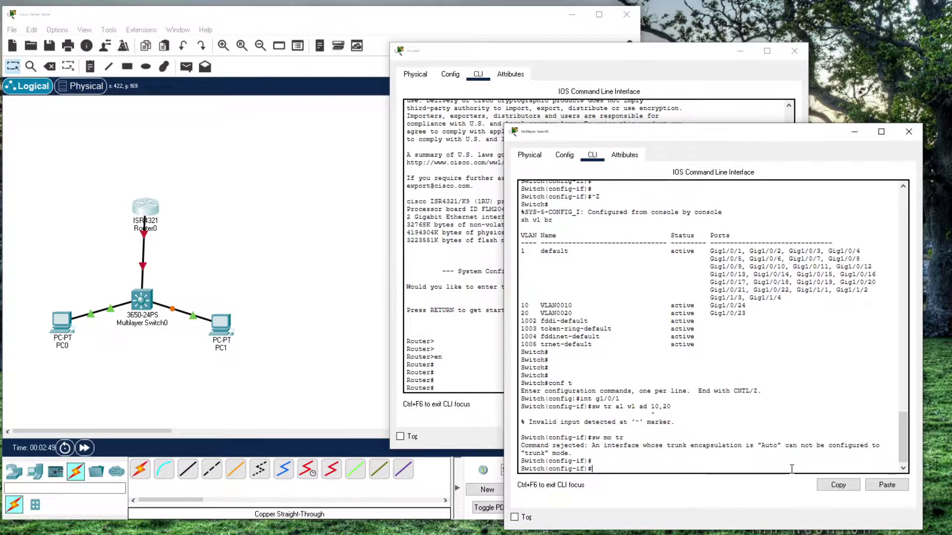
Step: Set the trunk encapsulation of interface g1/0/1 to dot1q and its switchport mode to trunk
type("sw tr en do")
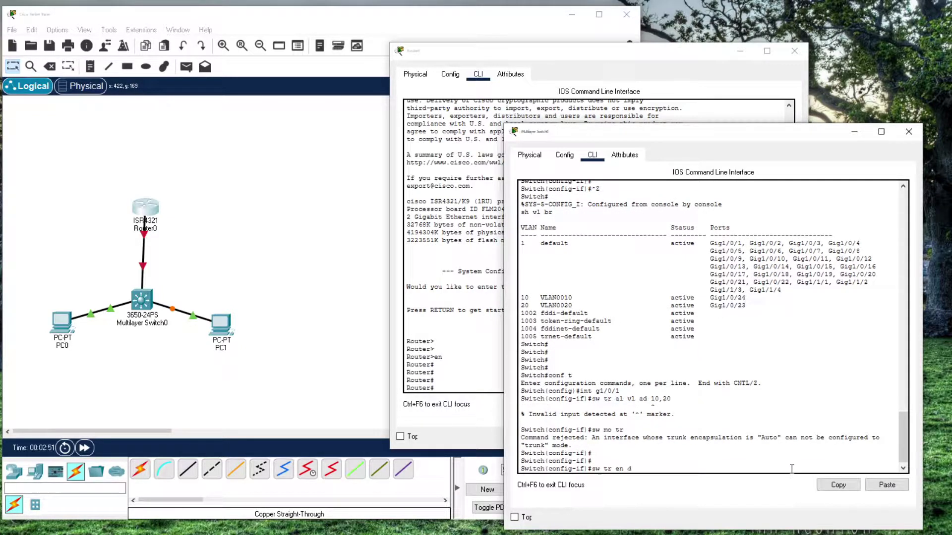
key("Tab")
key("Return")
key("Up")
key("Up")
key("Return")
Step: Try to add VLANs 10,20 to the trunk's allowed list using sw tr al vl ad and sw tr al vl add
key("Up")
key("Up")
key("Up")
key("Up")
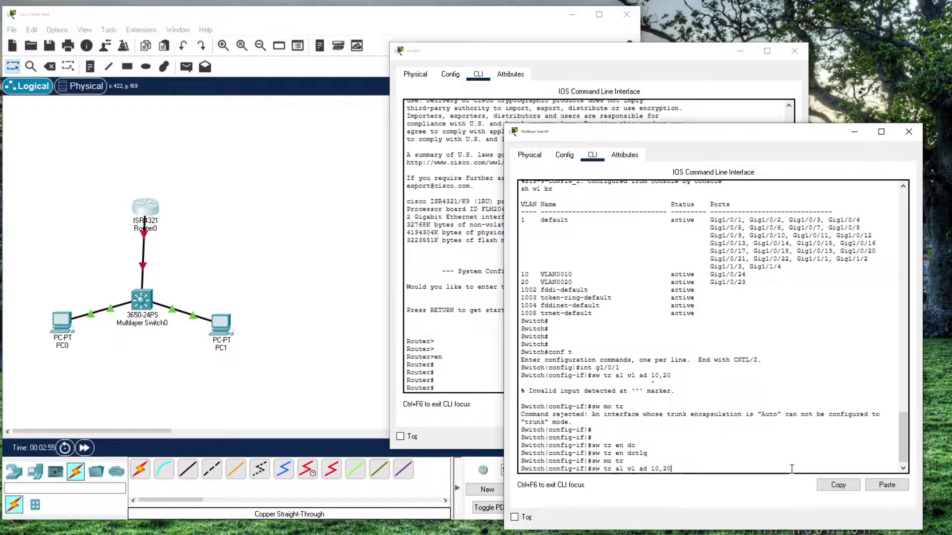
key("Return")
key("Up")
key("BackSpace")
key("BackSpace")
key("BackSpace")
key("BackSpace")
key("BackSpace")
key("BackSpace")
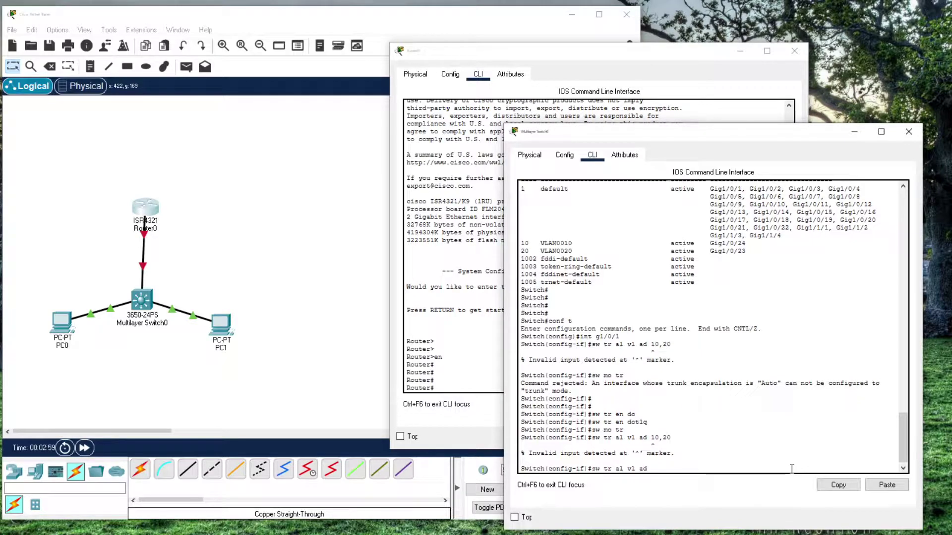
key("Tab")
type("10,20")
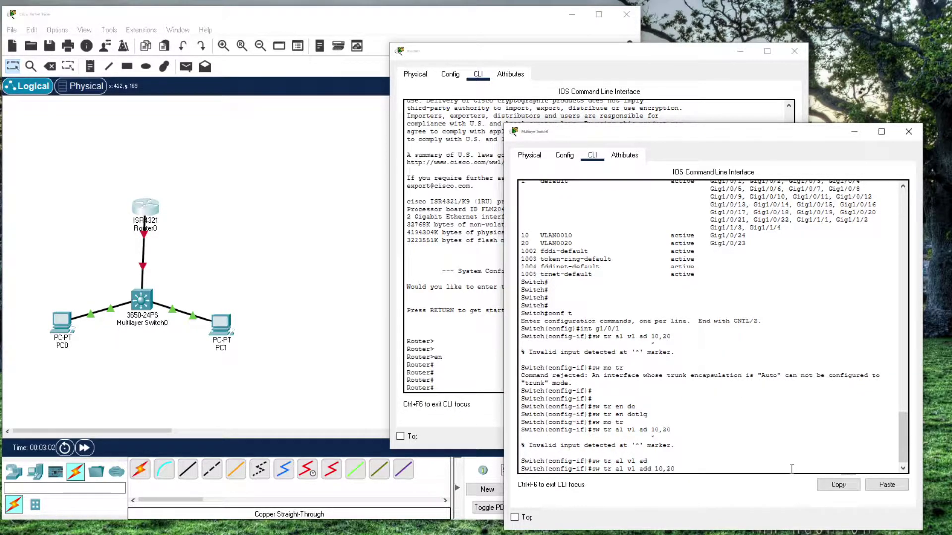
key("Return")
Step: Check the options of sw tr al vl add, and allow VLANs 10 and 20 on the trunk with sw tr al vl 10,20
key("Up")
key("BackSpace")
key("BackSpace")
type("?")
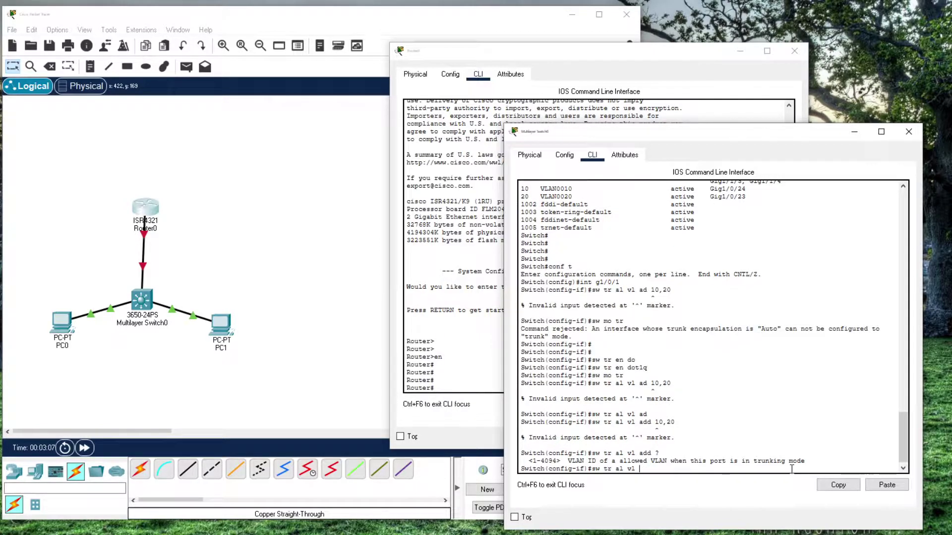
key("BackSpace")
type("10,20")
key("Return")
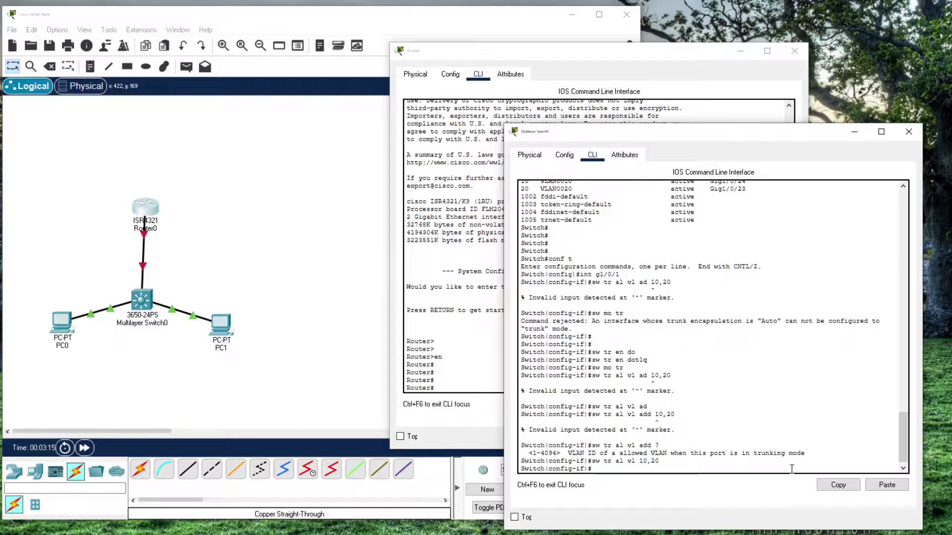
Step: Leave configuration mode and check the spanning-tree ports with sh span vl 10 and sh span vl 20
key("ctrl+z")
key("Return")
key("Return")
key("Return")
key("Return")
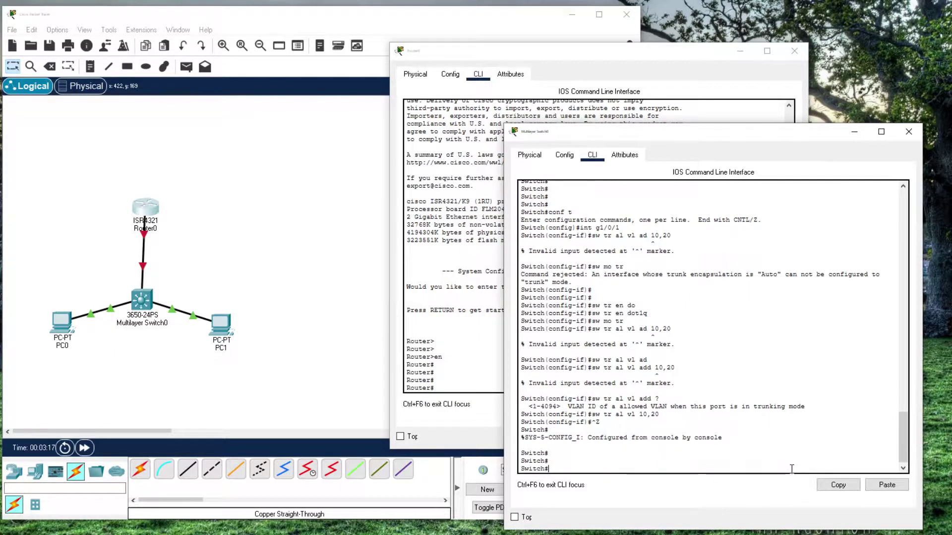
type("sh span vl 10")
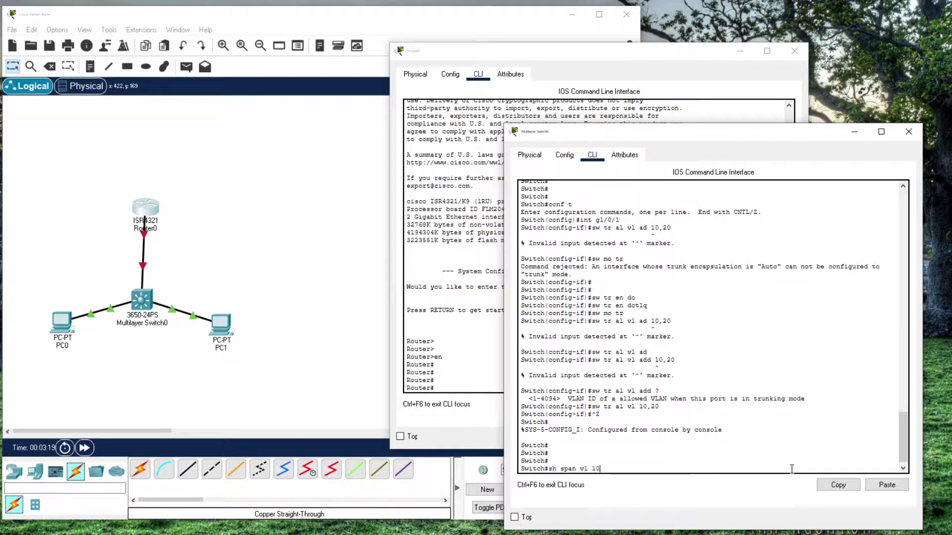
key("Return")
key("Return")
type("sh span vl 10")
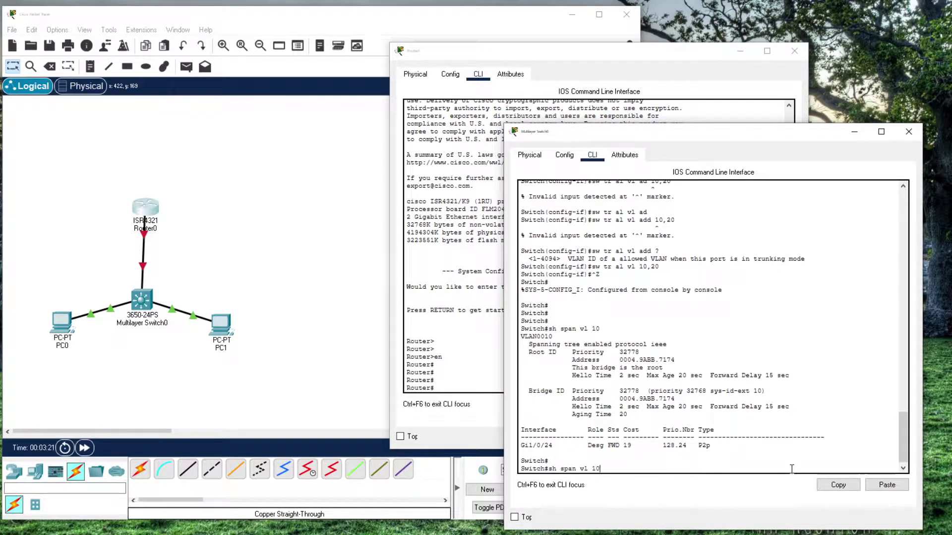
key("Return")
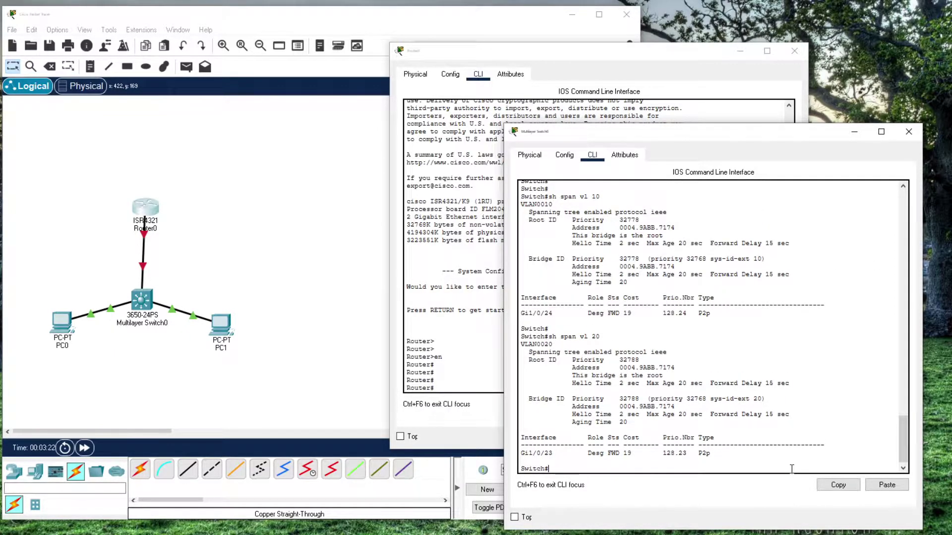
key("Return")
key("Return")
key("Return")
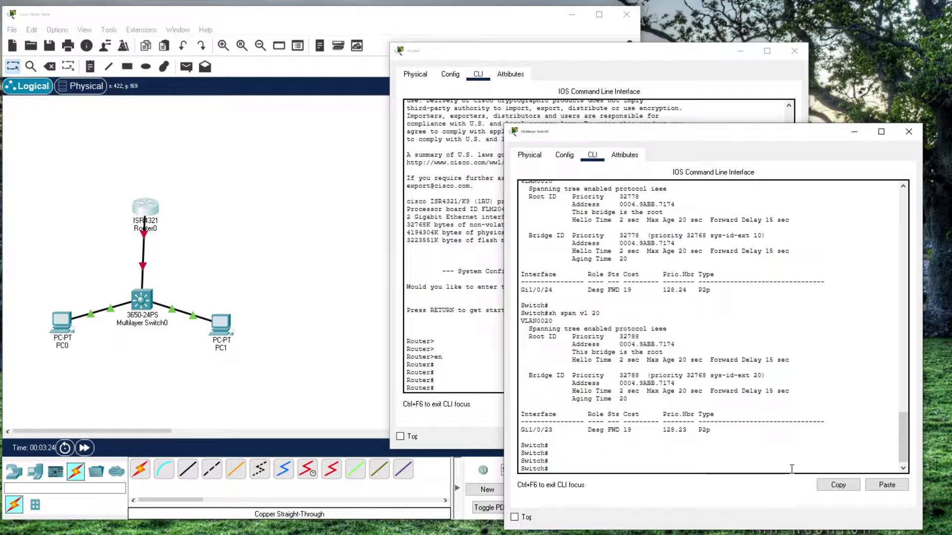
type("sh")
Step: Enter configuration mode on the router and list its interfaces with do sh ip int br
left_click(443, 360)
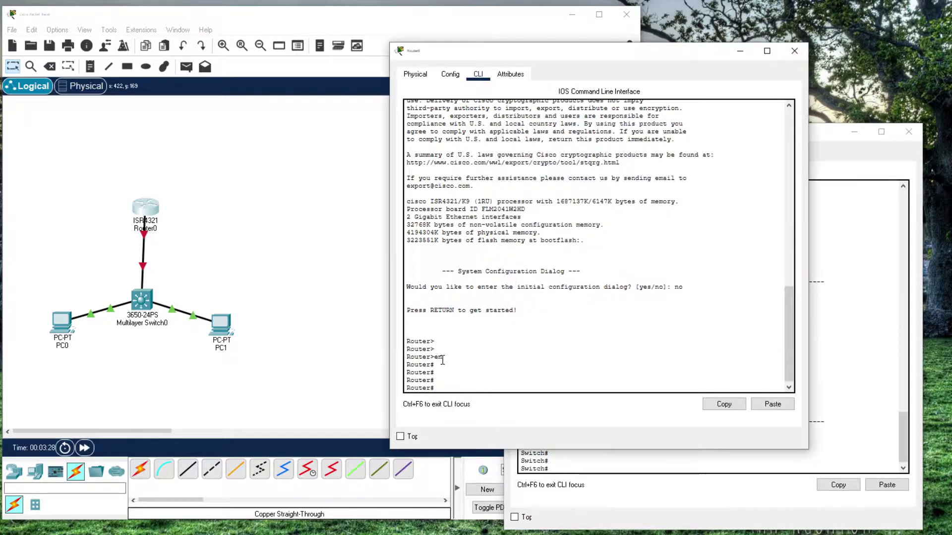
type("conf t")
key("Return")
type("int g")
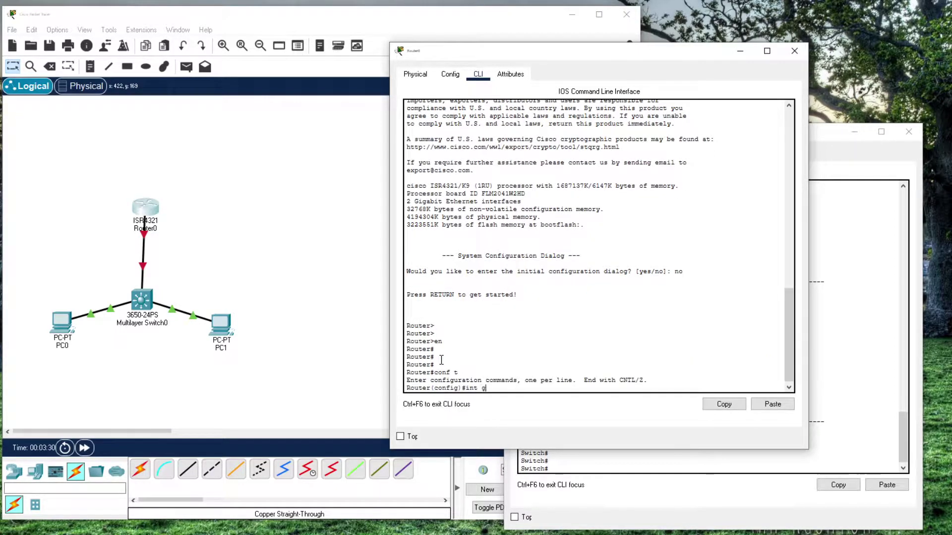
type("1/0/1")
key("BackSpace")
type("do sh ip int br")
key("Return")
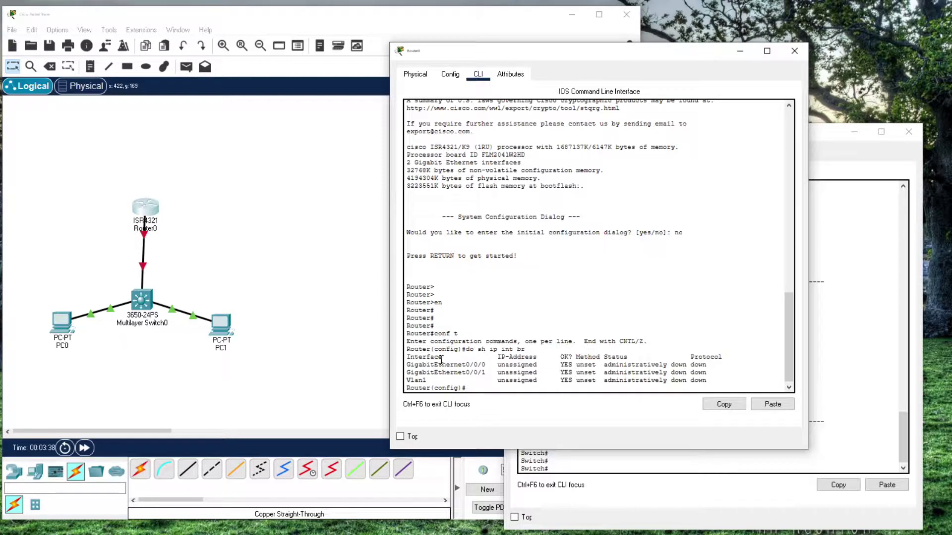
Step: Return to the switch and check the trunk settings of interface GigabitEthernet1/0/1 in the running configuration with sh run
left_click(599, 474)
key("Return")
key("Return")
key("Return")
type("sh run int g1/0/1")
key("Return")
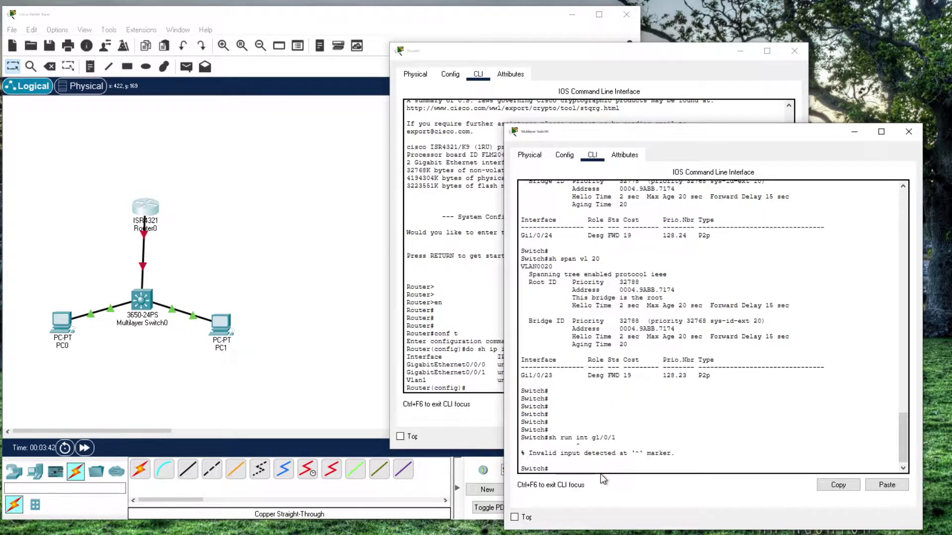
key("Return")
type("sh run")
key("Return")
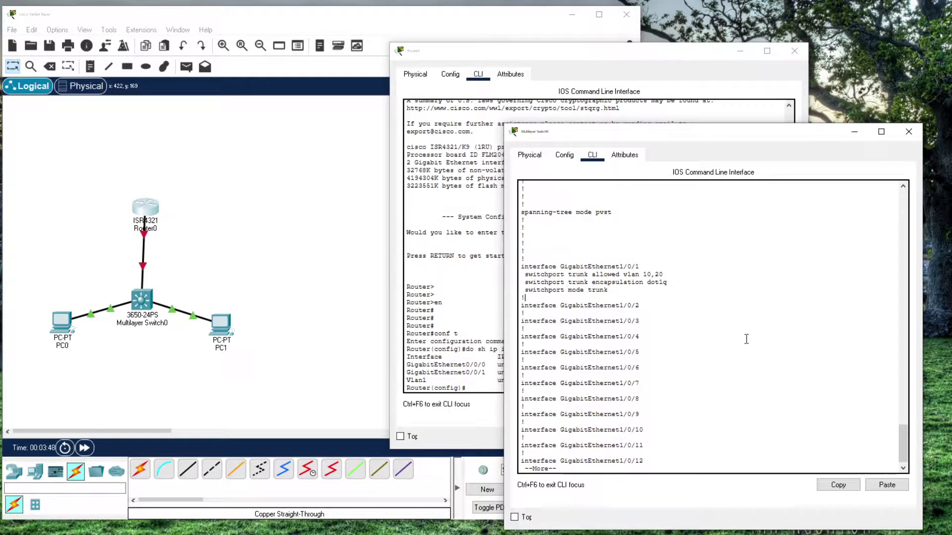
key("q")
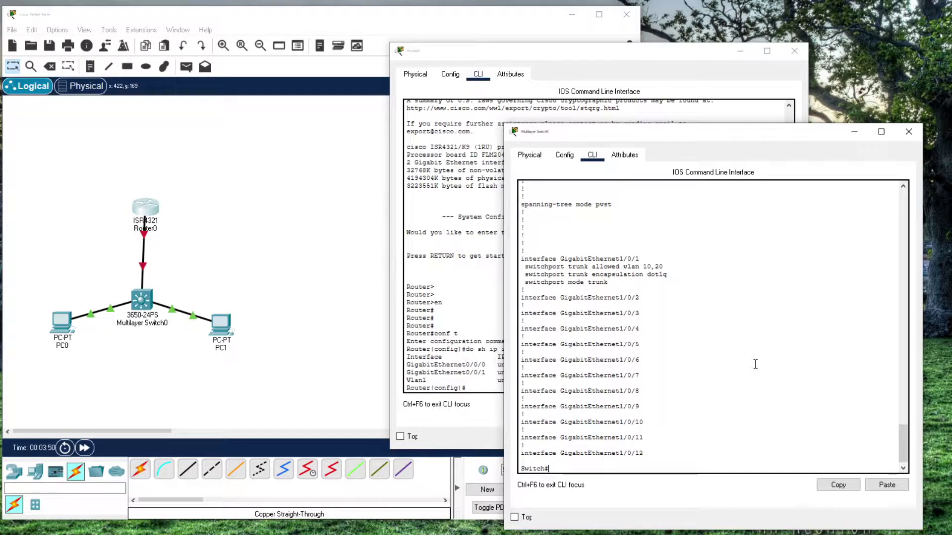
Step: Run sh span for VLANs 10 and 20 again and check whether the trunk port is among the interfaces
key("Return")
key("Return")
key("Return")
type("sh span vl 10")
key("Return")
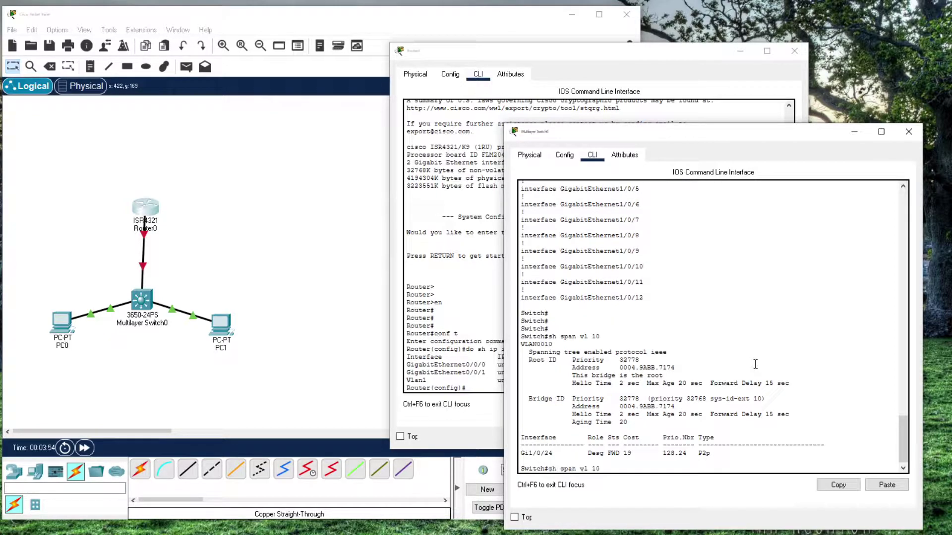
key("BackSpace")
type("2")
key("Return")
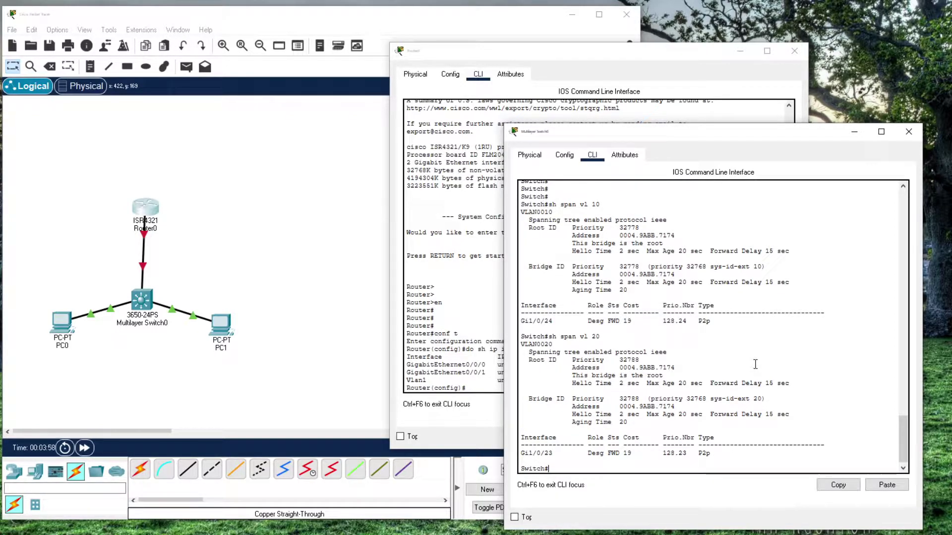
left_click_drag(523, 321, 649, 325)
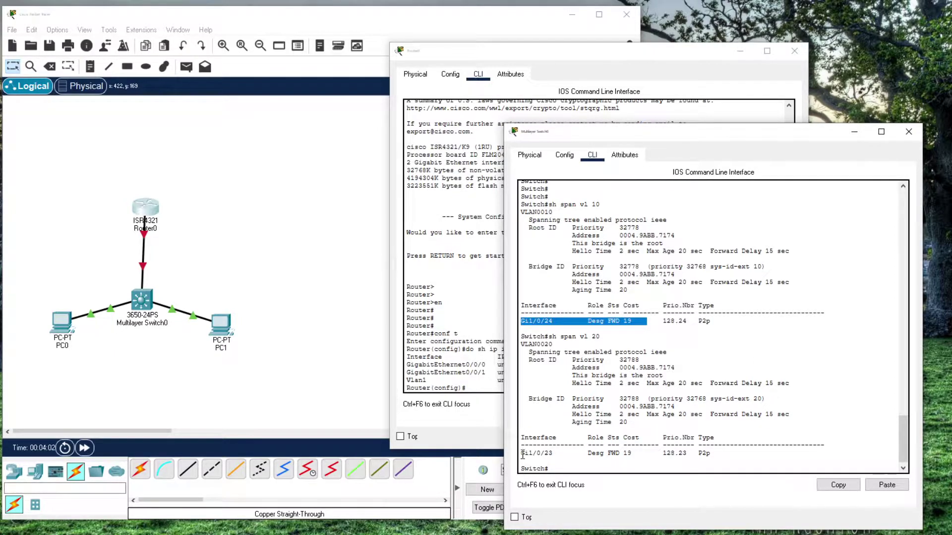
Step: Enable router interface g0/0/0 with no shut
left_click(476, 366)
type("int g0/0/0")
key("Return")
type("no shut")
key("Return")
Step: Return to the switch and check the state of trunk port Gi1/0/1 in the spanning tree of VLANs 10 and 20
key("alt+Tab")
key("Return")
key("Return")
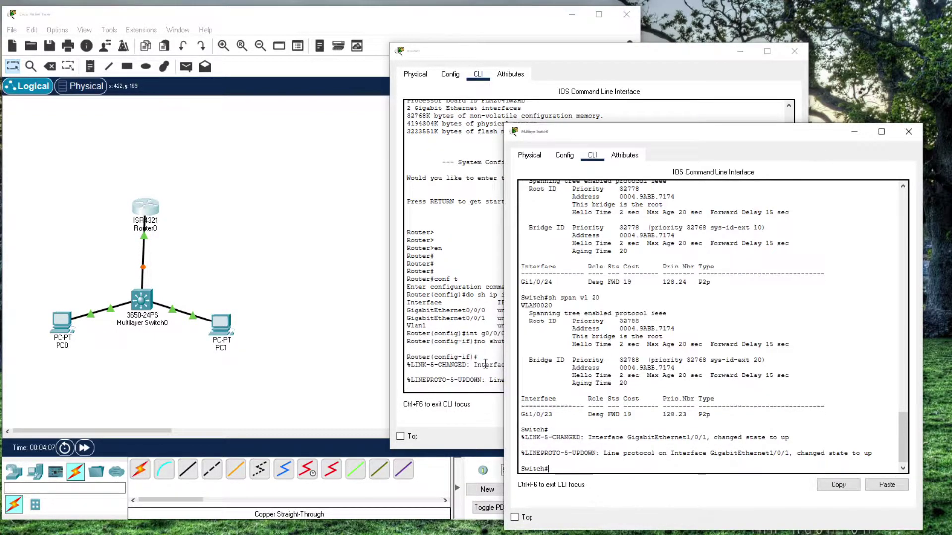
left_click_drag(766, 447, 813, 448)
left_click(813, 448)
key("Return")
key("Return")
key("Return")
type("sh span vl 10")
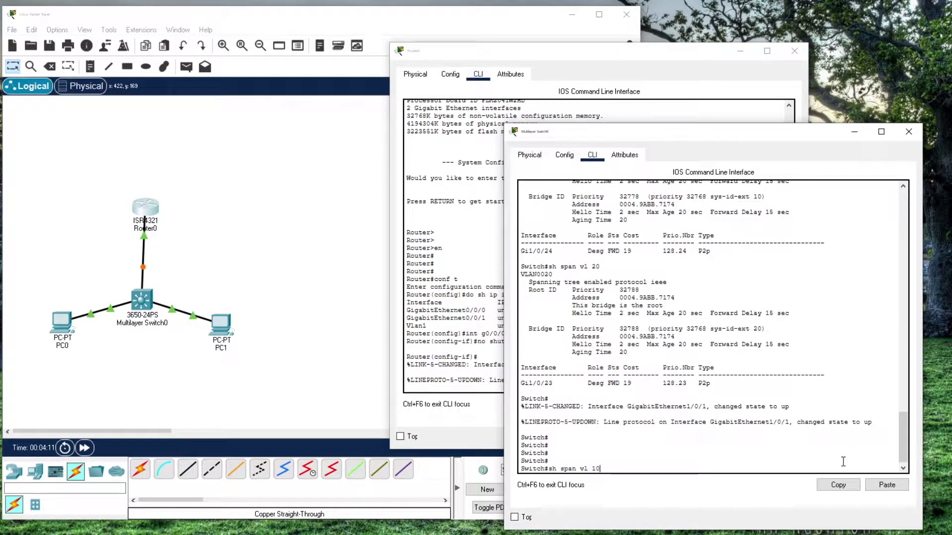
key("Return")
type("sh span vl 20")
key("Return")
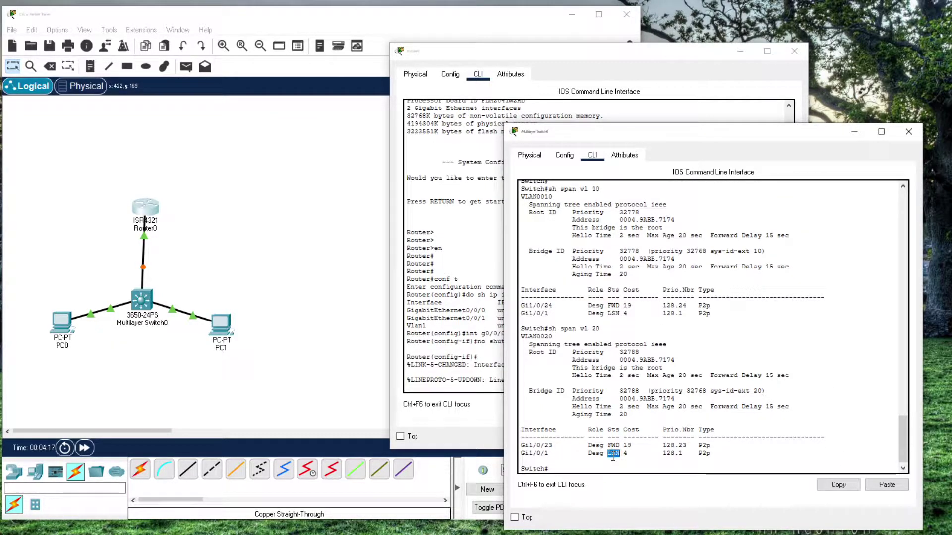
Step: Repeat sh span vl 10 and sh span vl 20 to follow the port state changes on Gi1/0/1
left_click(767, 405)
key("Up")
key("Up")
key("Return")
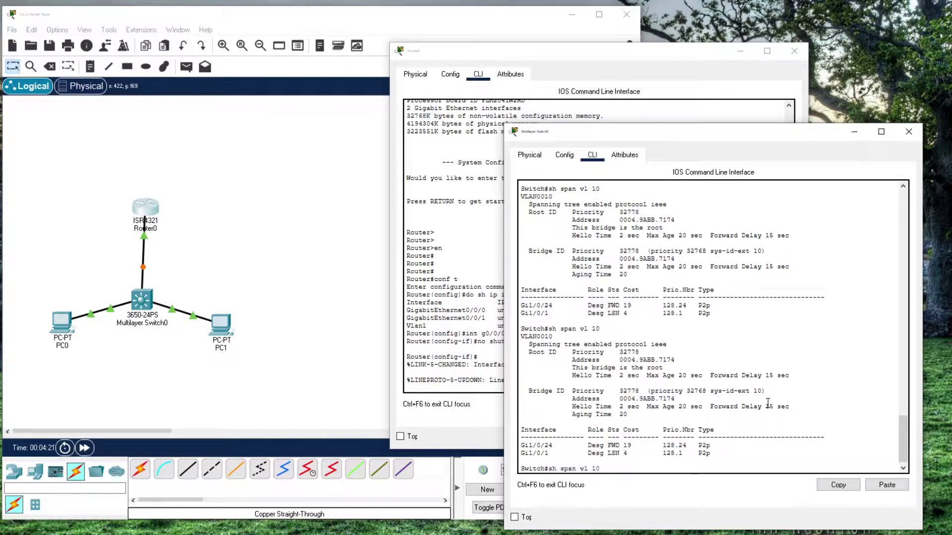
key("Up")
key("Up")
key("Return")
key("Up")
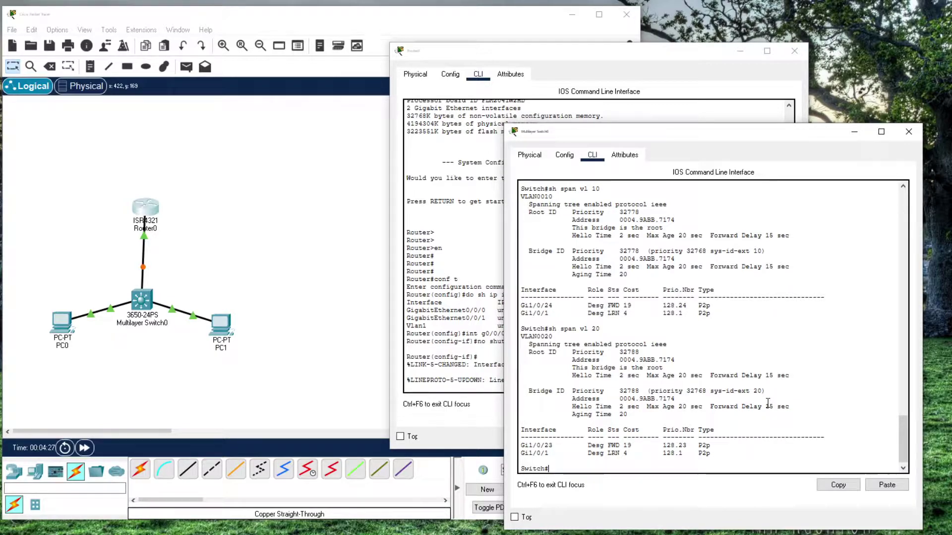
key("Up")
key("Return")
key("Return")
key("Return")
key("Return")
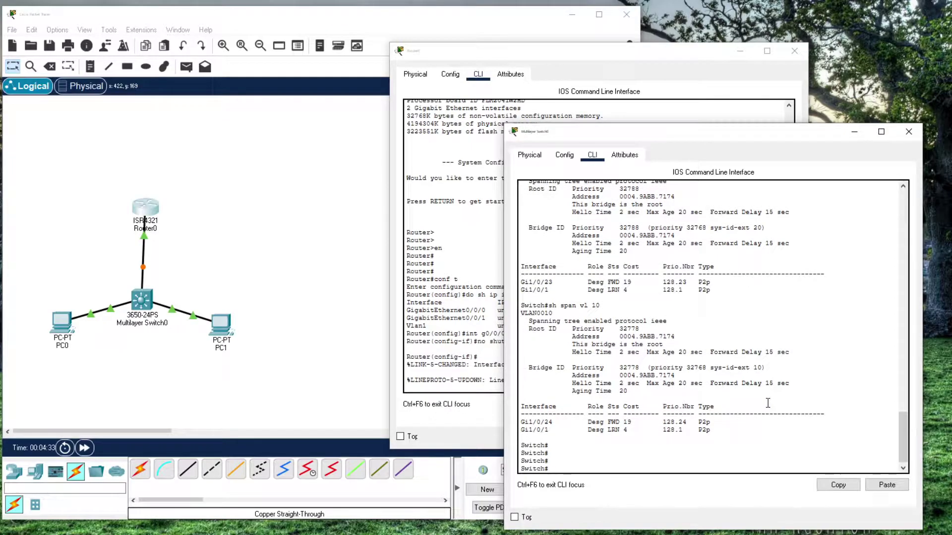
key("Return")
key("Return")
key("Return")
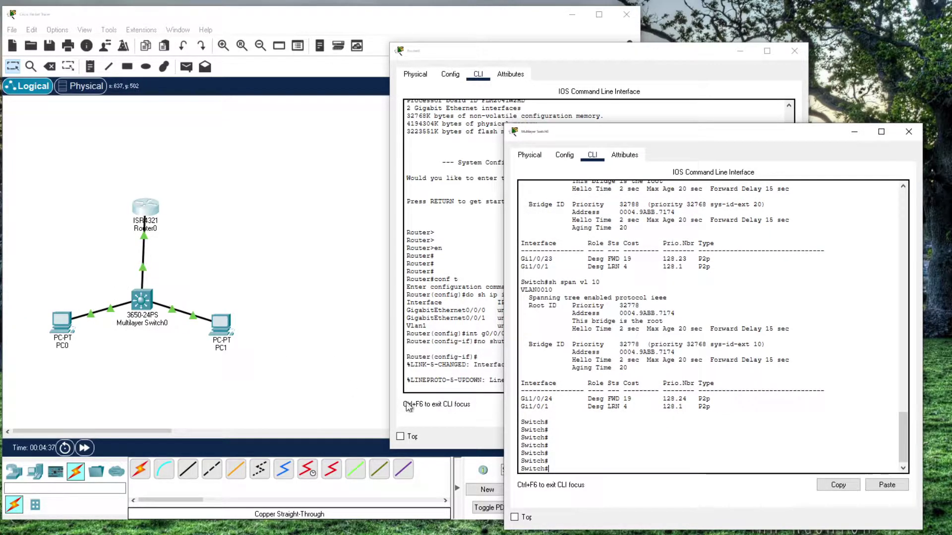
key("Return")
key("Return")
key("Return")
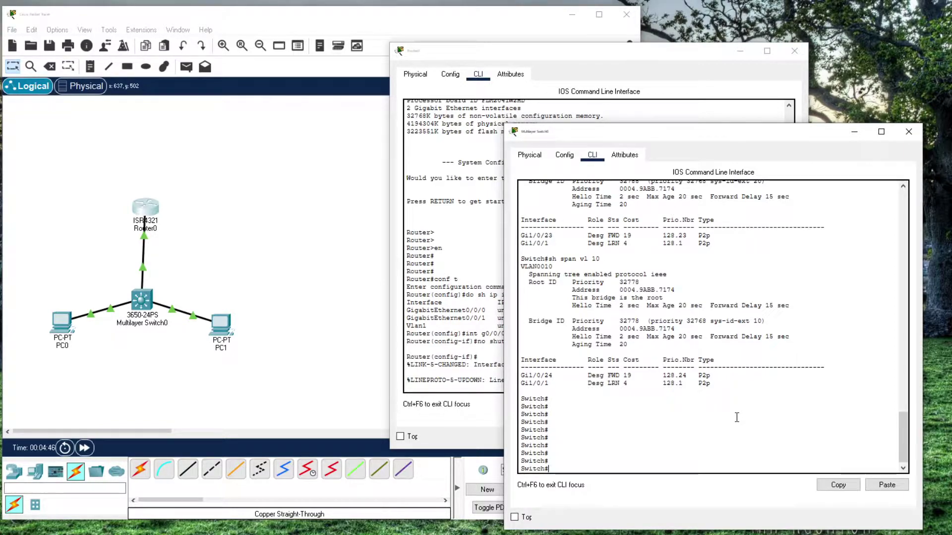
scroll(737, 416, "up", 1)
left_click(490, 372)
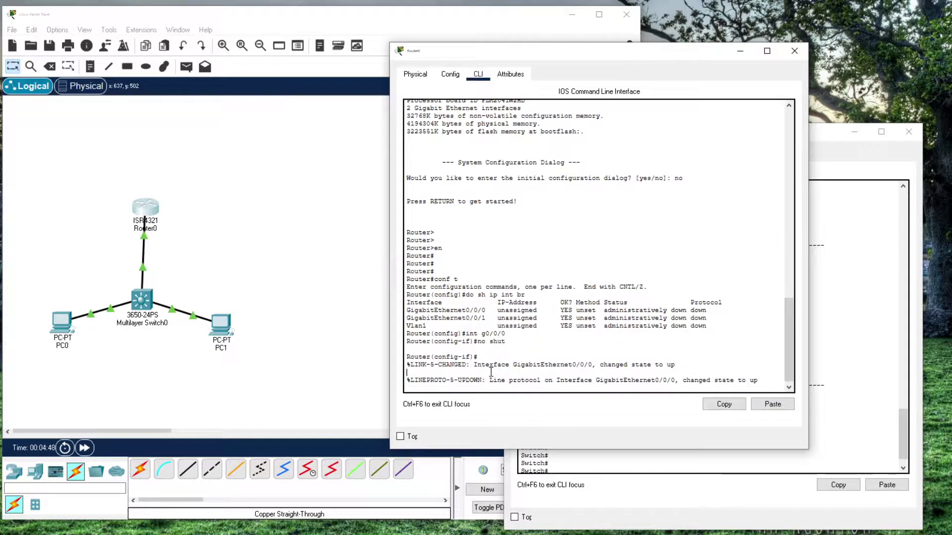
key("Return")
key("Return")
key("Return")
key("Return")
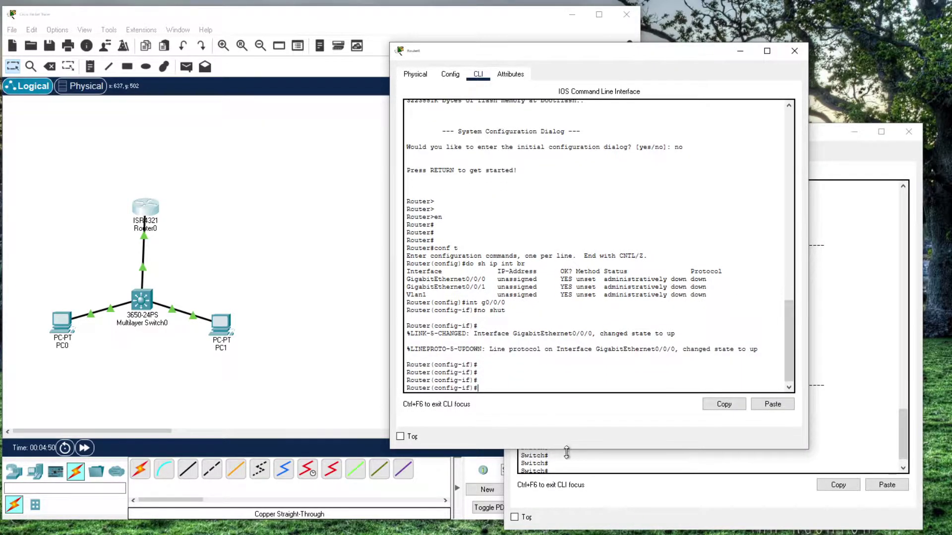
left_click(585, 463)
scroll(587, 464, "down", 1)
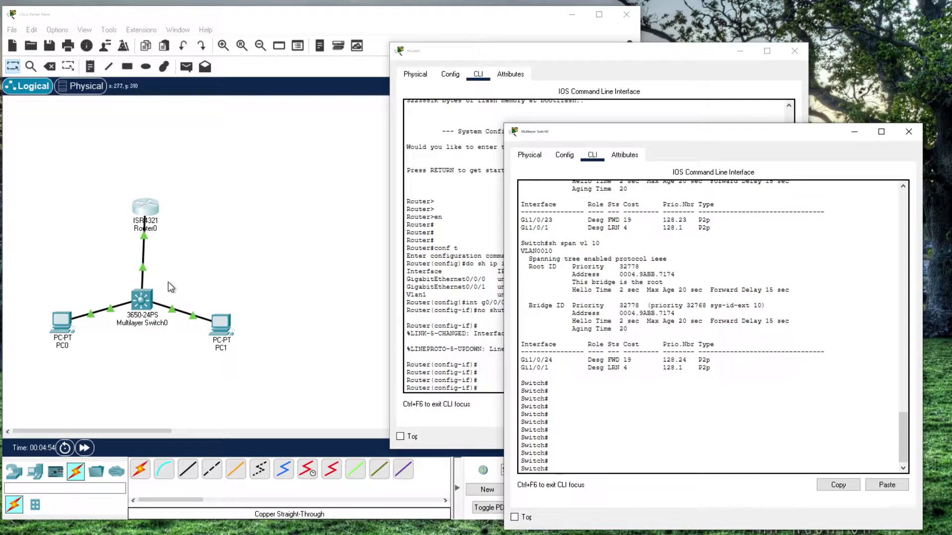
Step: Give PC0's FastEthernet0 interface the static IPv4 address 10.1.10.10 with subnet mask 255.255.255.0
left_click(63, 326)
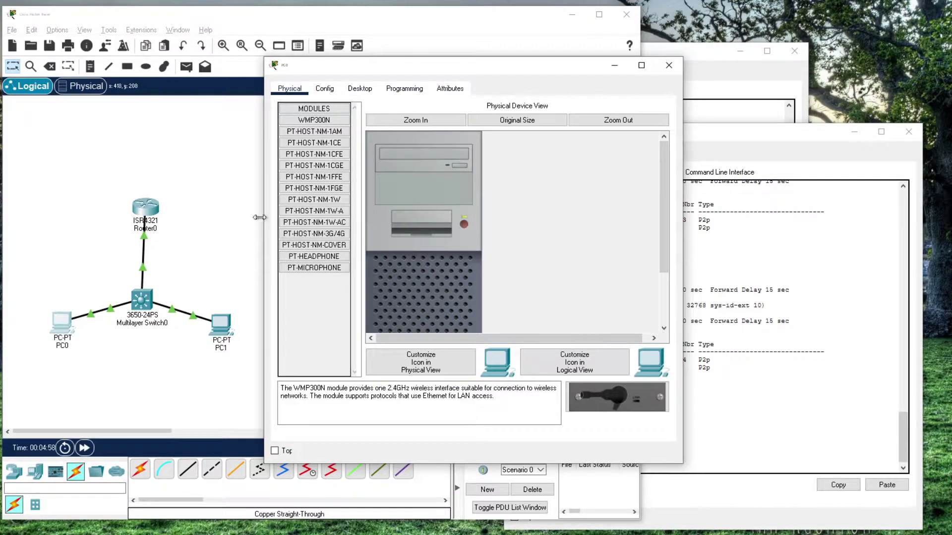
left_click(328, 91)
left_click(483, 216)
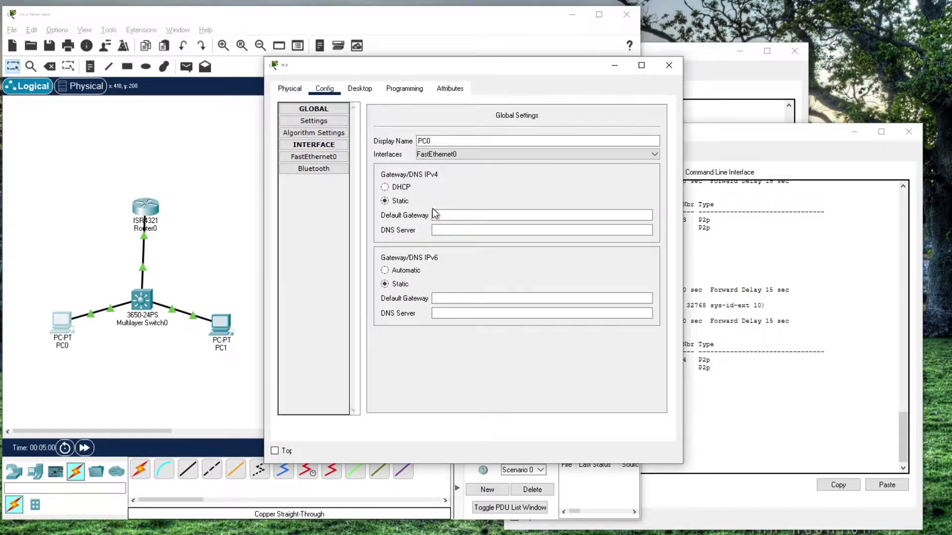
left_click(314, 157)
left_click(542, 207)
type("10.1.10")
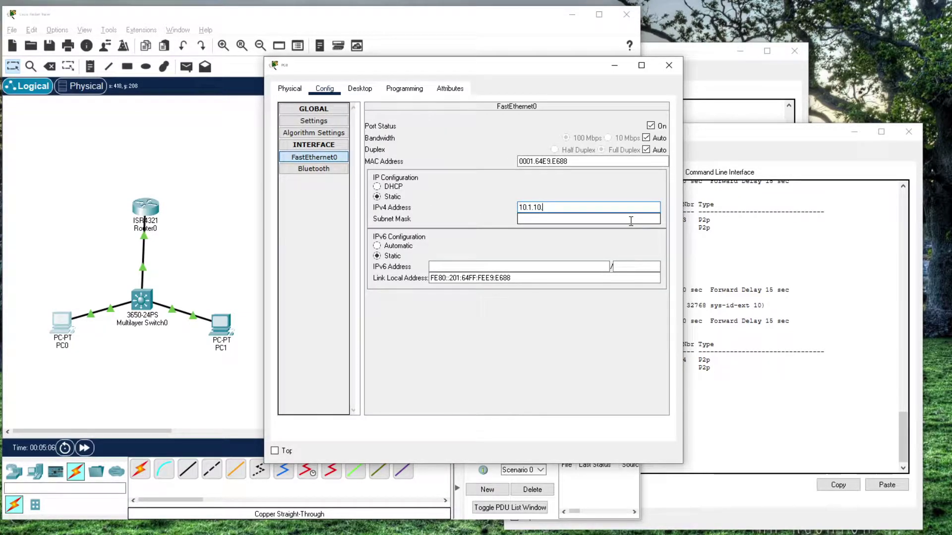
type(".10")
key("Tab")
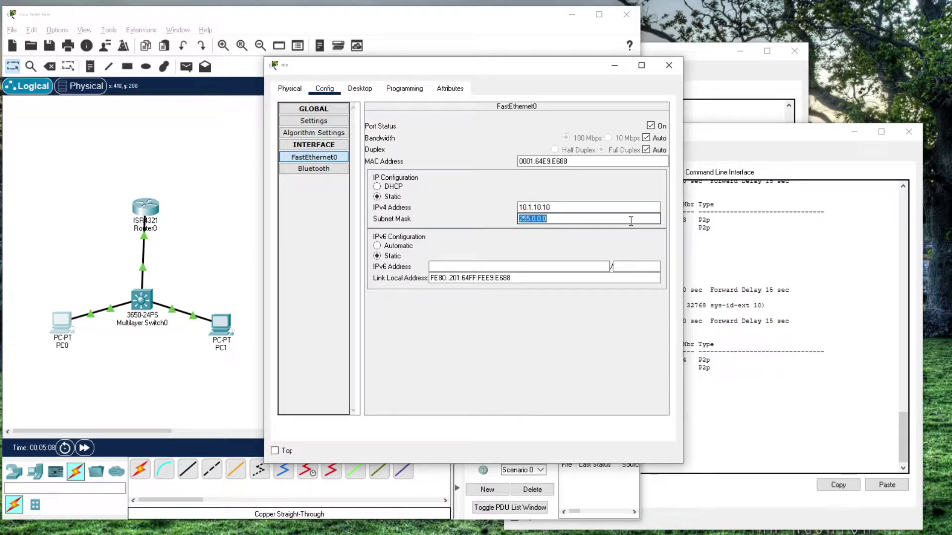
type("255.255.255.")
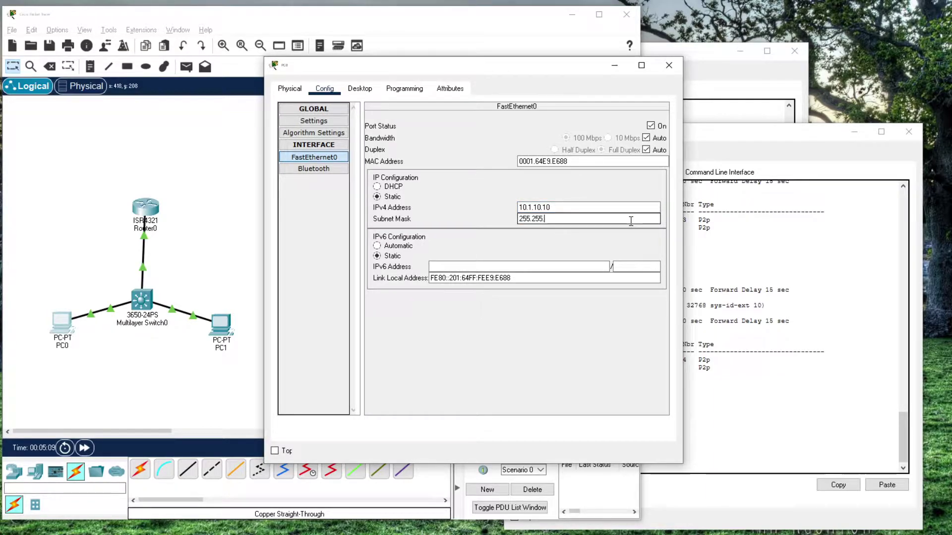
Step: Set PC0's IPv4 default gateway to 10.1.10.1 in its global settings
left_click(326, 145)
left_click(325, 145)
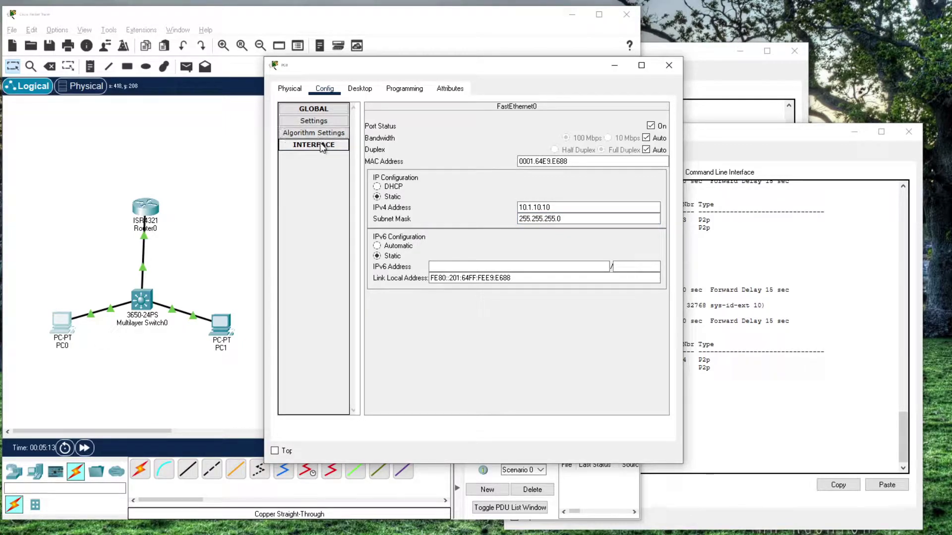
left_click(325, 145)
left_click(313, 121)
left_click(491, 214)
type("10.10")
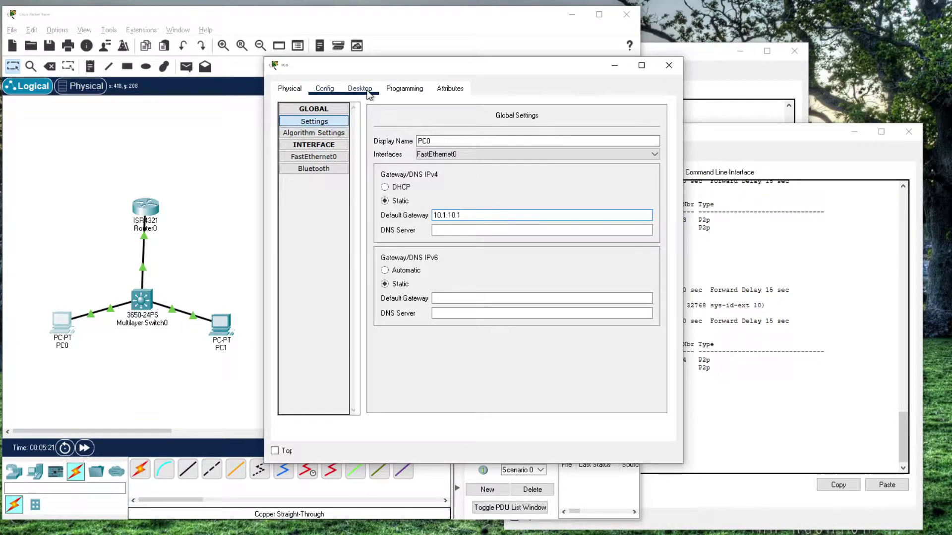
Step: Open PC0's command prompt and run ipconfig to check its address, mask and gateway
left_click(290, 89)
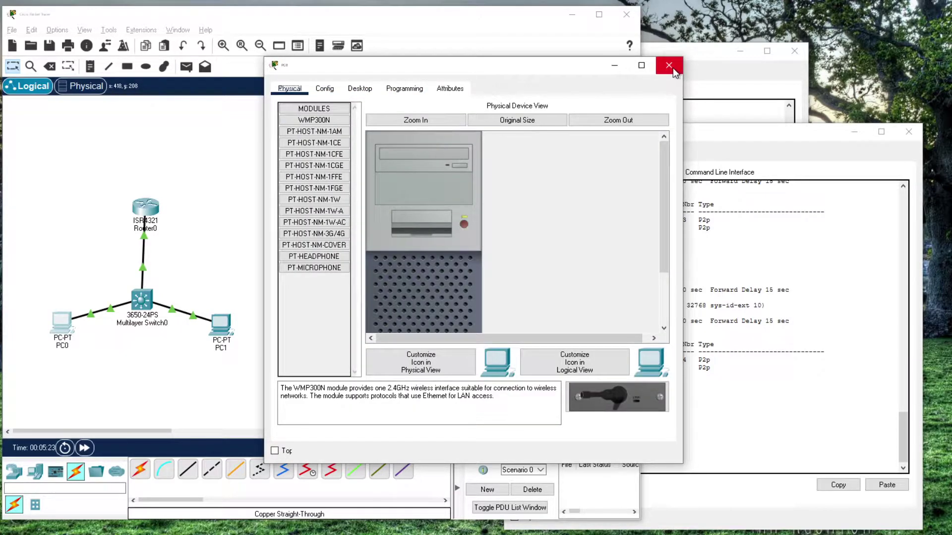
left_click(404, 89)
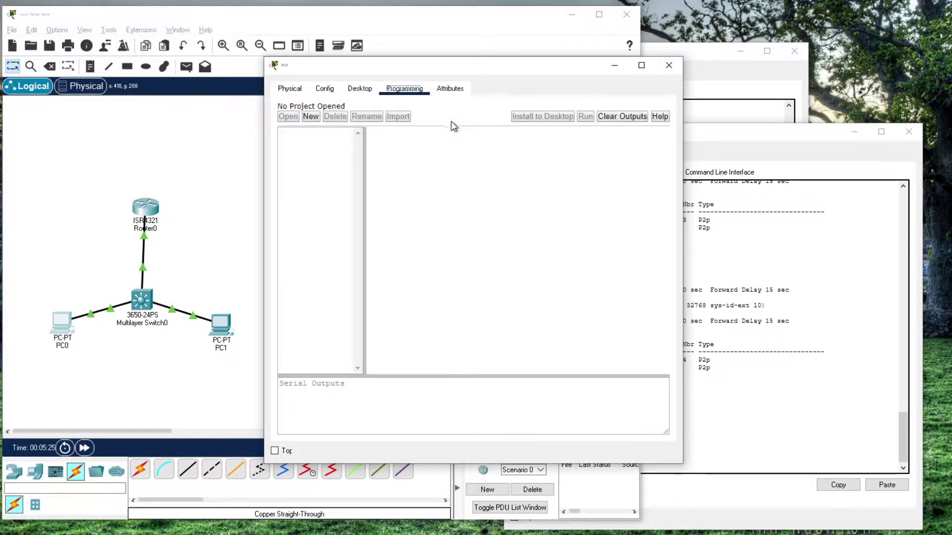
left_click(363, 91)
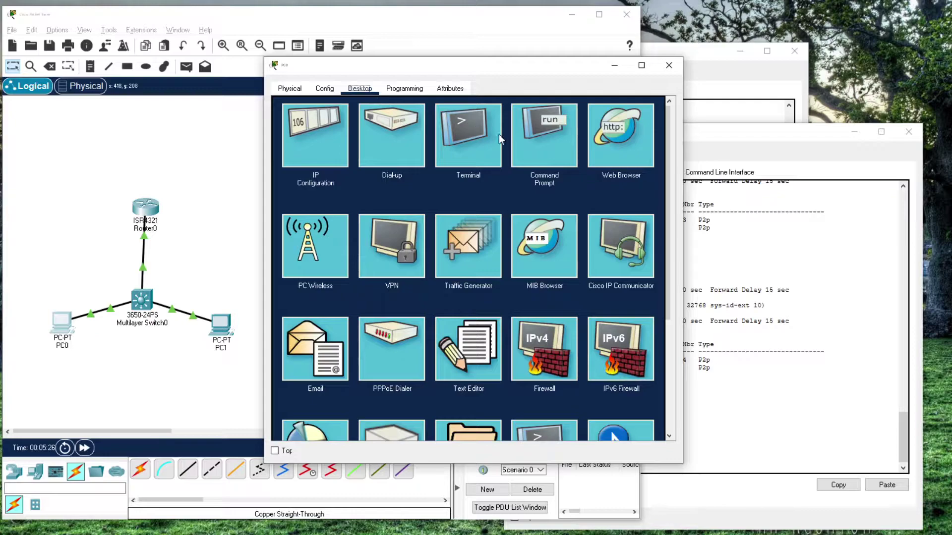
left_click(533, 147)
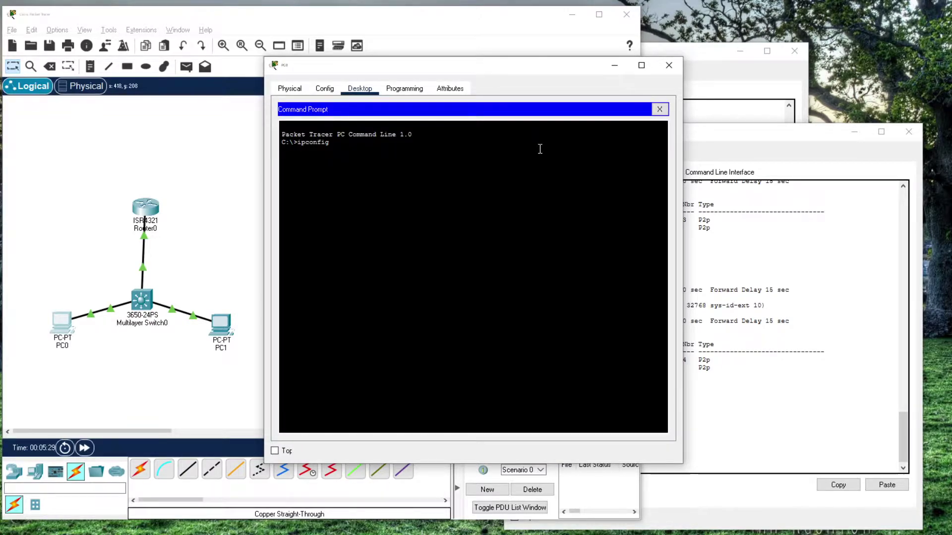
key("Return")
Step: Try to ping the gateway 10.1.10.1 from PC0, first with -t after the address and once without it
type("ping 10.1.10")
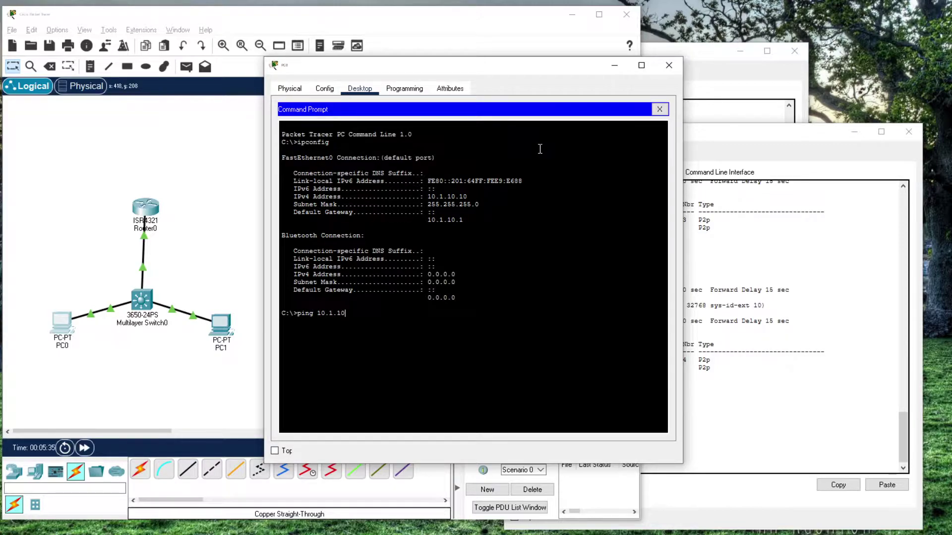
type(".1 -t")
key("Return")
key("Up")
key("Return")
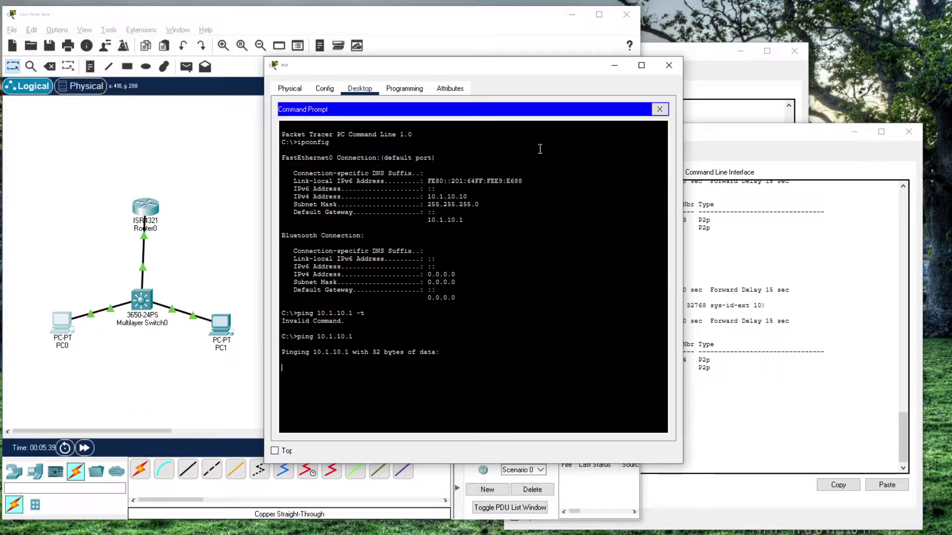
key("ctrl+c")
Step: Start a continuous ping from PC0 to its gateway with ping -t 10.1.10.1
key("Up")
key("BackSpace")
key("BackSpace")
key("BackSpace")
key("BackSpace")
key("BackSpace")
type("-t 10")
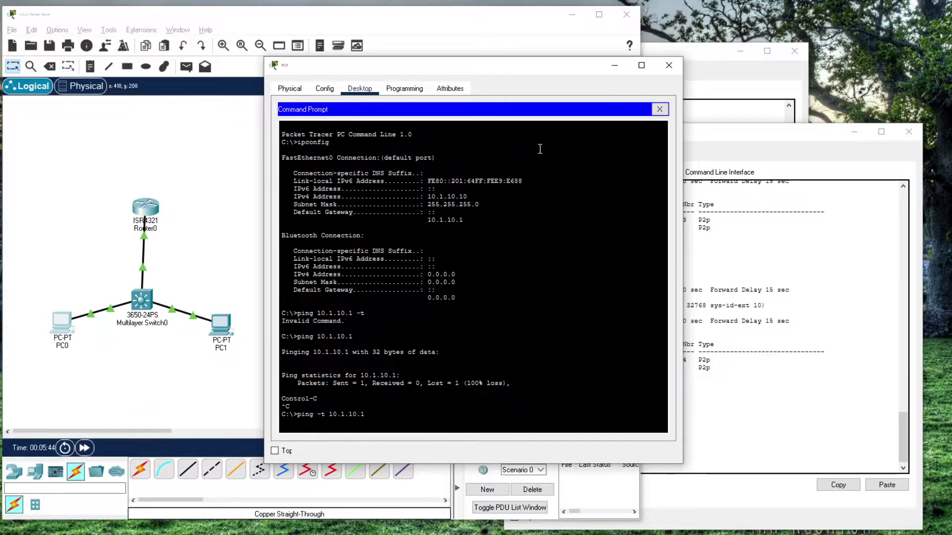
key("Return")
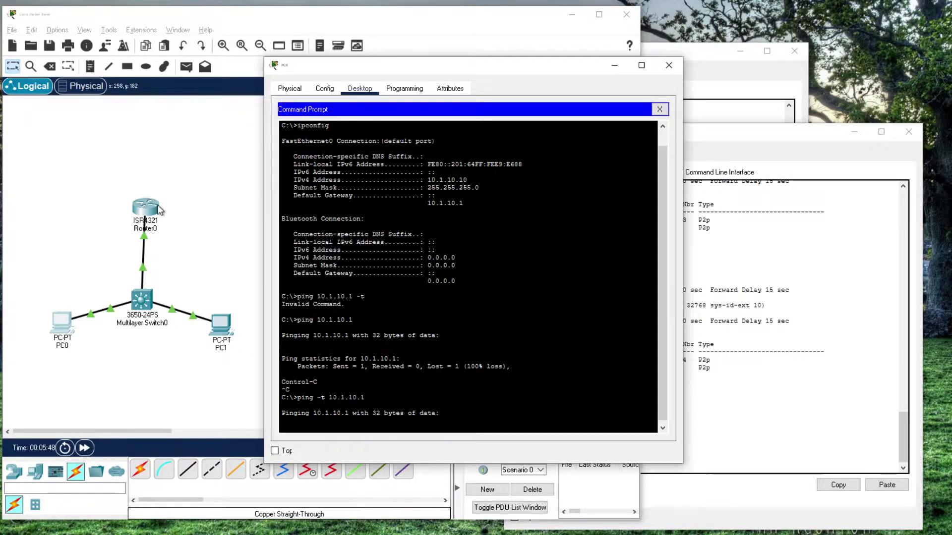
Step: Move PC0's window aside and return to the router's command line, keeping the running ping in view
left_click_drag(573, 68, 478, 124)
left_click(691, 80)
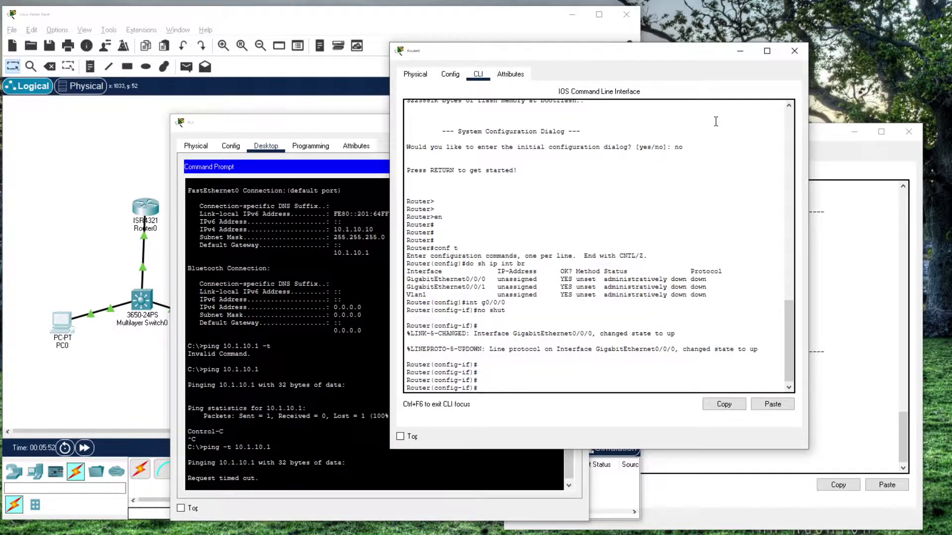
key("Return")
key("Return")
key("Return")
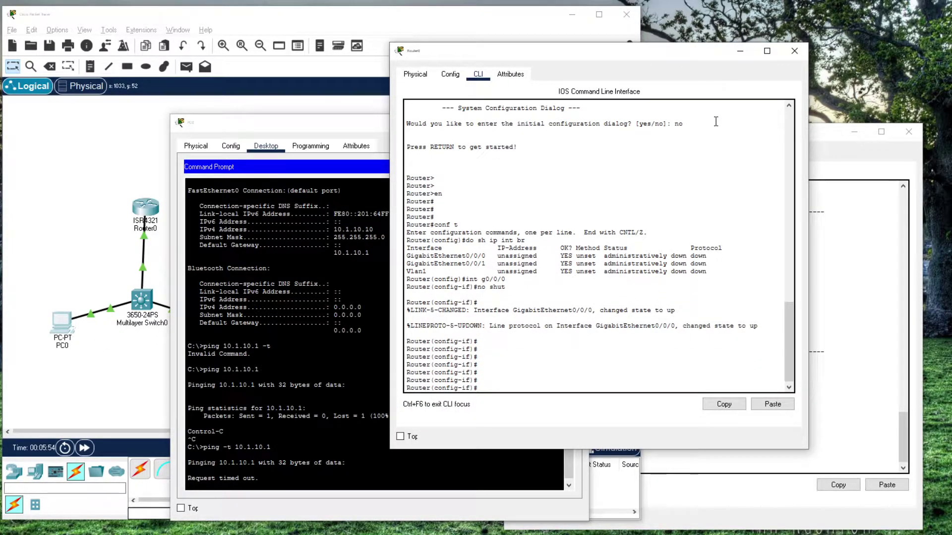
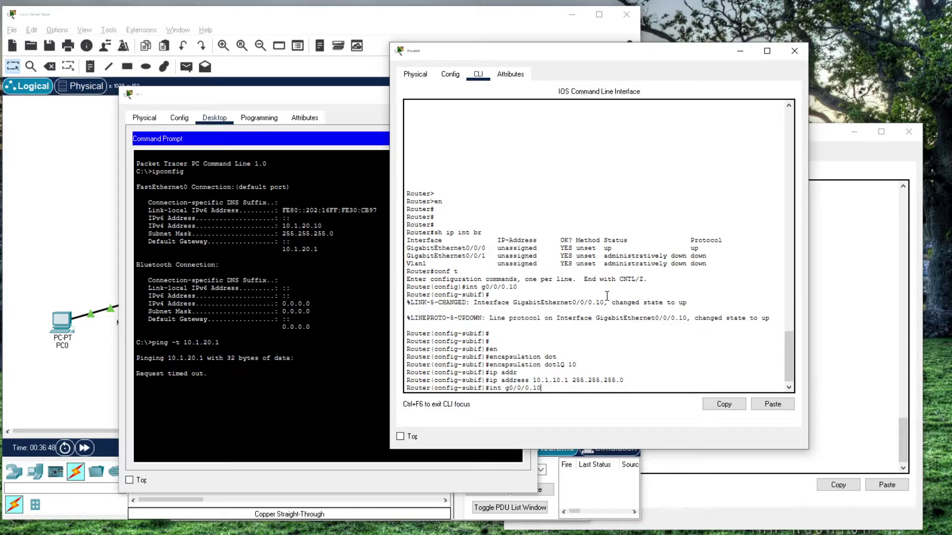
Step: Create router subinterface g0/0/0.20 and enter its configuration
key("BackSpace")
key("BackSpace")
type("20")
key("Return")
key("Return")
key("Return")
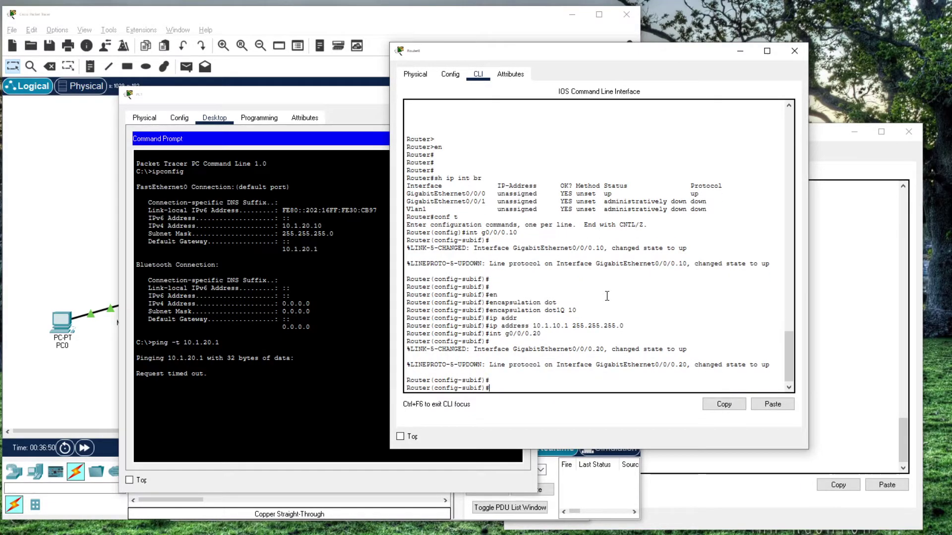
Step: Configure the g0/0/0.20 subinterface with encapsulation dot1Q 20
key("Up")
key("Up")
key("Up")
key("Up")
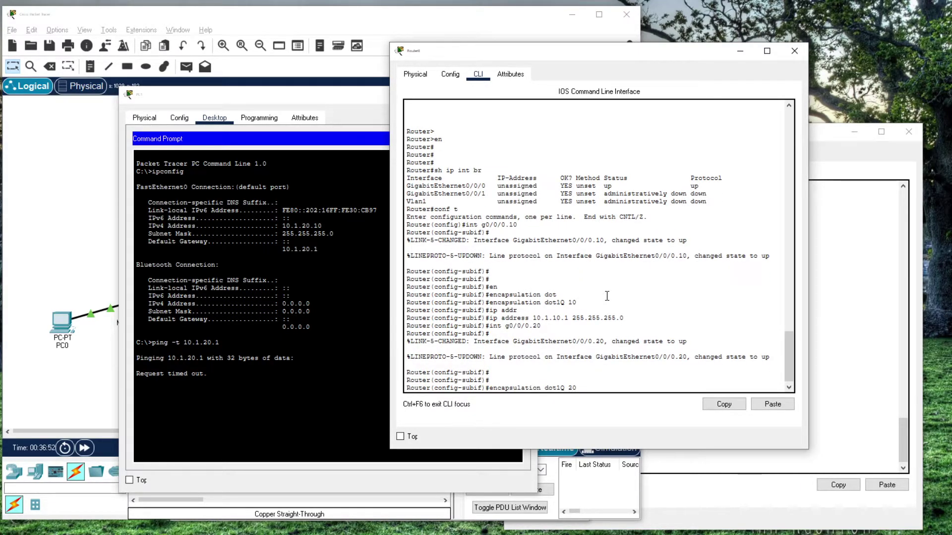
key("Return")
key("Return")
Step: Assign the IP address 10.1.20.1 255.255.255.0 to subinterface g0/0/0.20
key("Up")
key("Up")
key("Up")
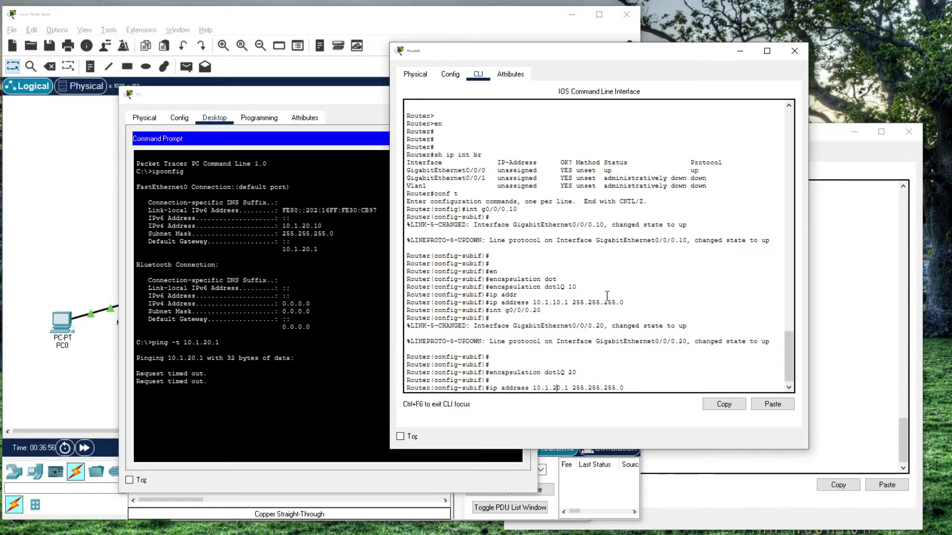
key("Return")
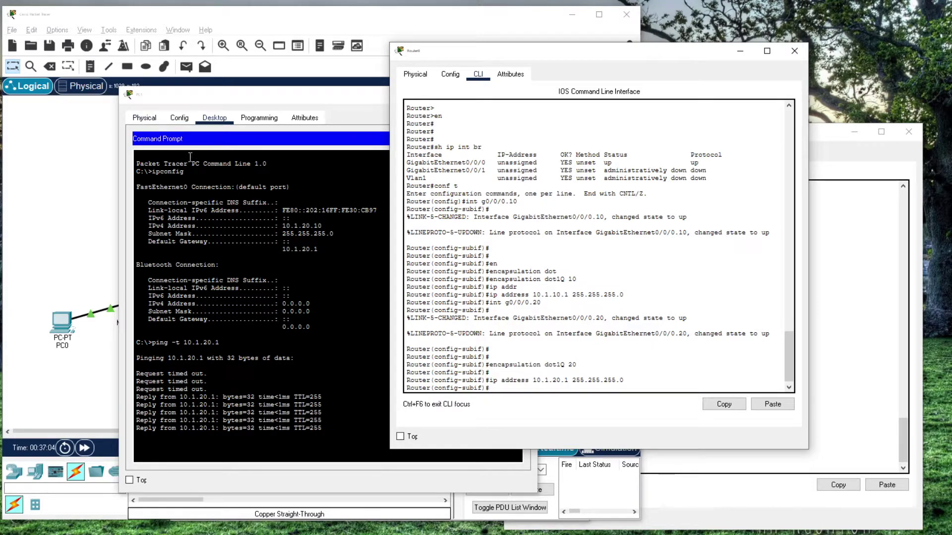
Step: Bring up both PCs' command prompts and check their continuous pings to gateways 10.1.10.1 and 10.1.20.1
left_click_drag(238, 94, 240, 44)
left_click(69, 321)
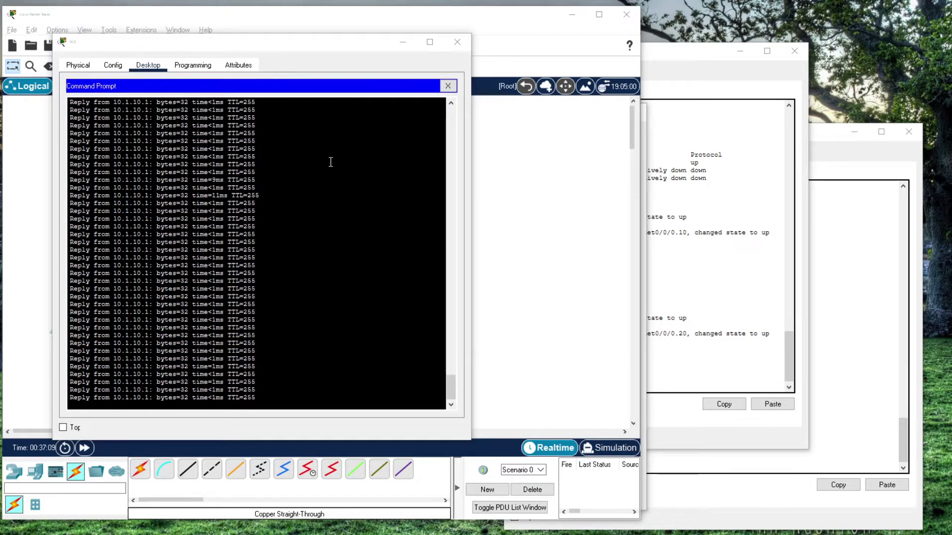
key("alt+Tab")
left_click_drag(423, 123, 364, 83)
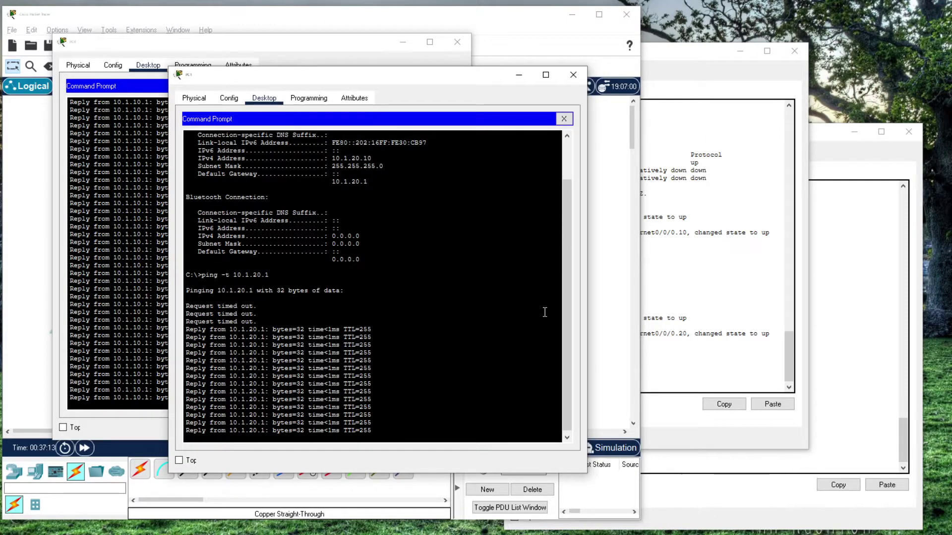
Step: Stop the continuous ping on PC0 and ping the VLAN 20 gateway 10.1.20.1 from it
left_click(111, 367)
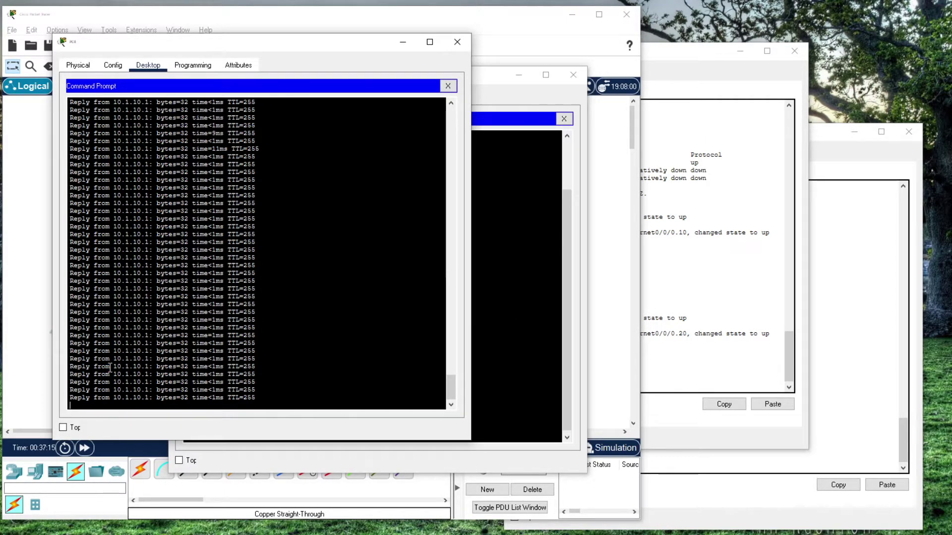
key("ctrl+c")
key("Return")
key("Return")
key("Return")
type("ping ")
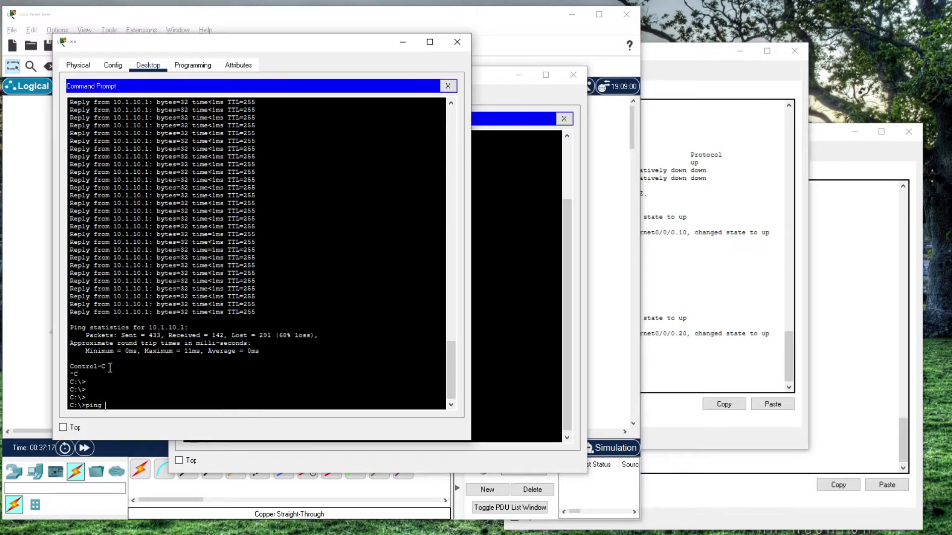
type("10.1.20.1")
key("Return")
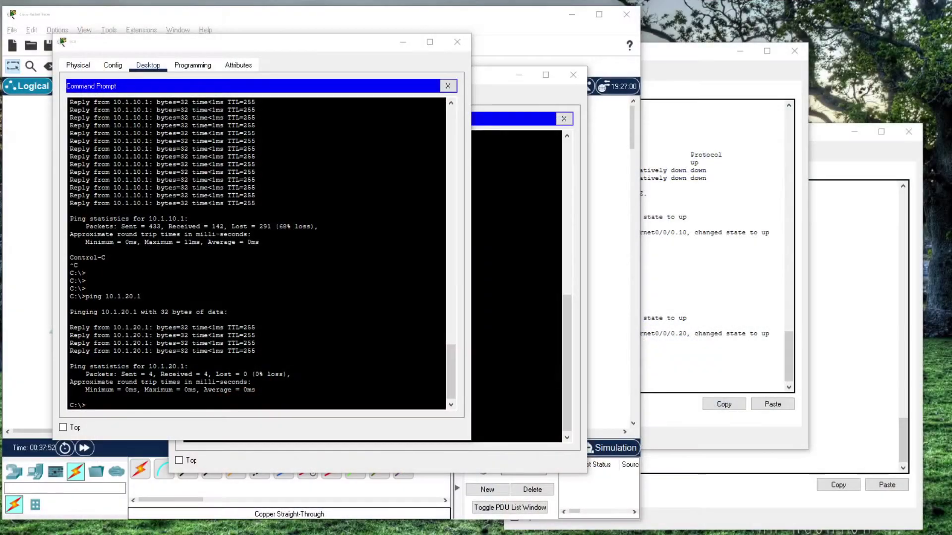
Step: Ping PC1 at 10.1.20.10 from PC0, then stop the ping after a few packets
left_click_drag(359, 266, 359, 257)
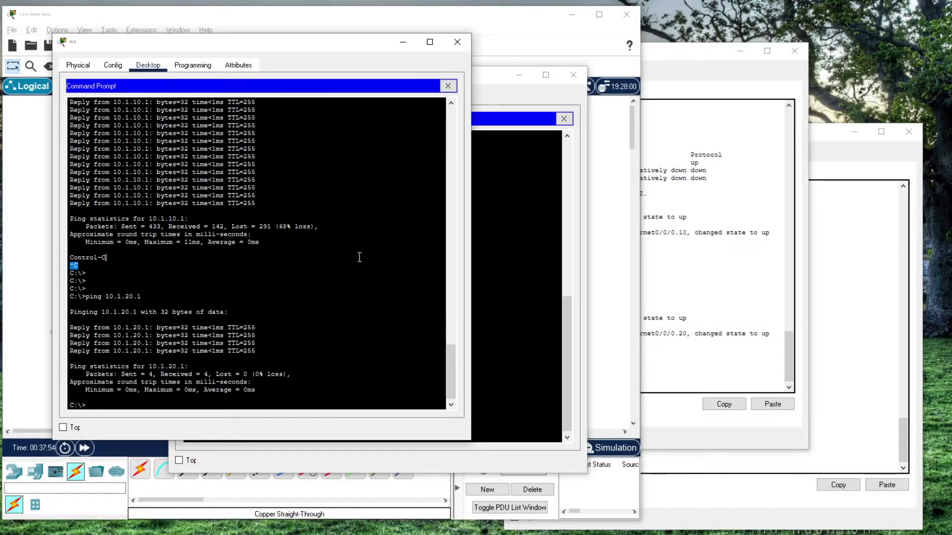
key("Up")
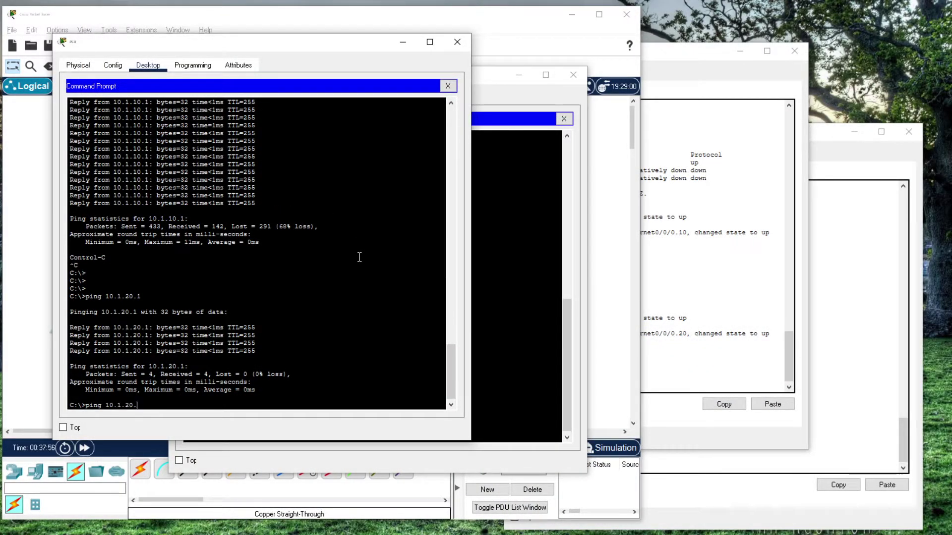
type("0")
key("Return")
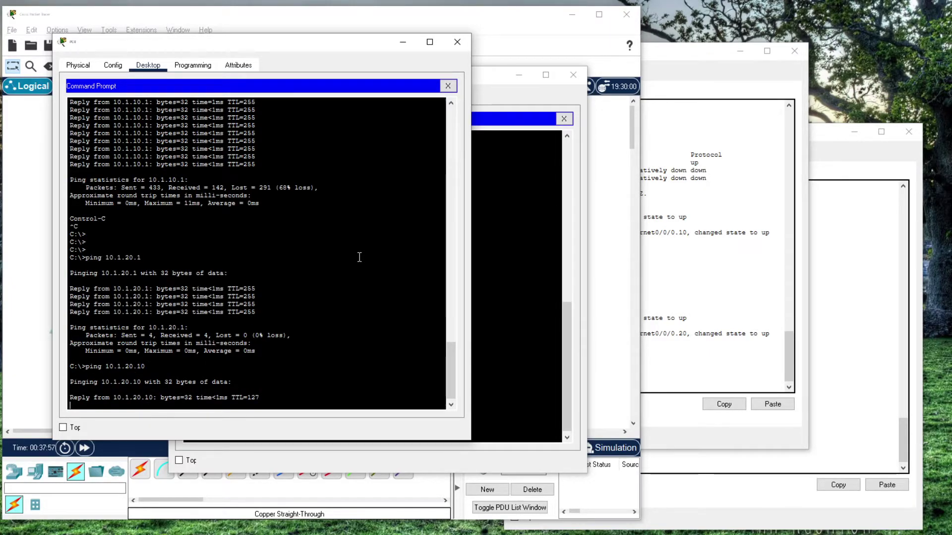
key("ctrl+c")
key("Return")
key("Return")
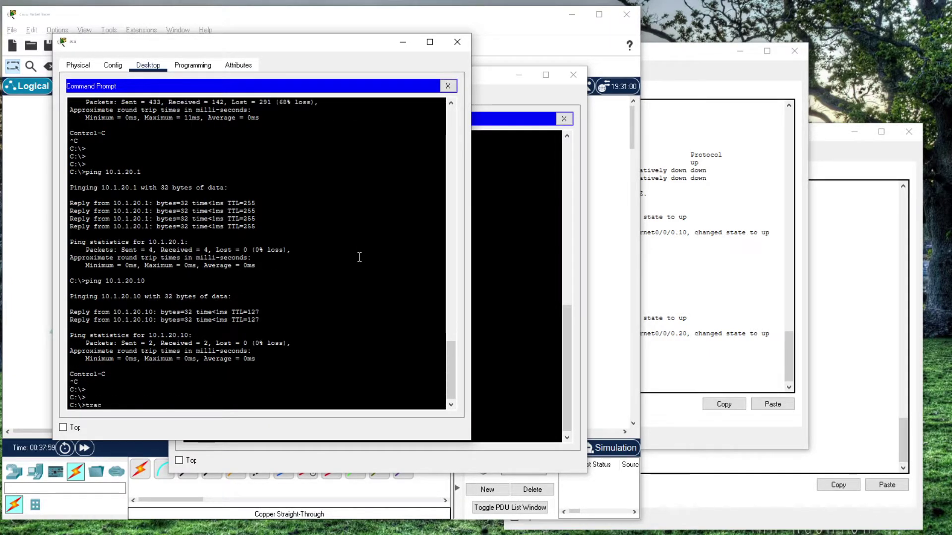
Step: Trace the route from PC0 to PC1 with tracert 10.1.20.10
type("traceroute")
key("Return")
type("tracerou")
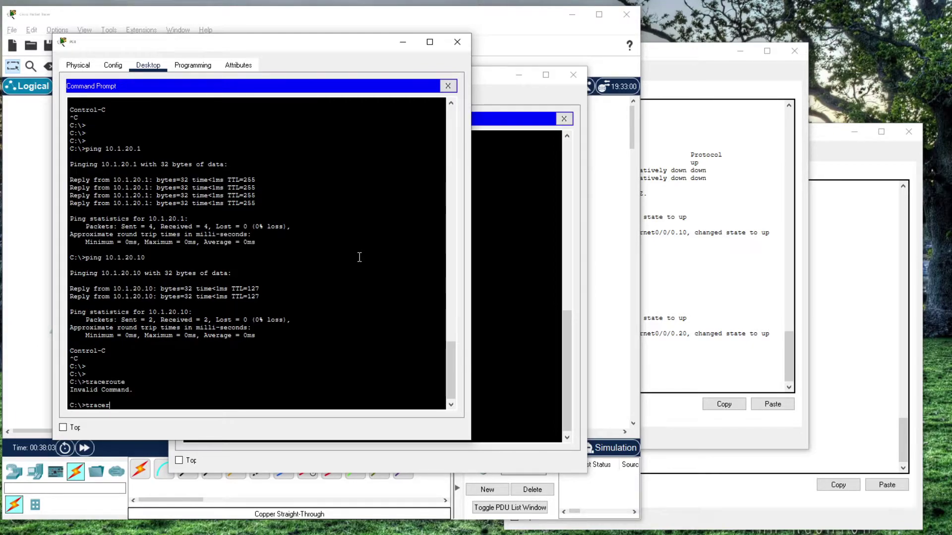
type("t")
key("Return")
type("tracert 10.1.20.10")
key("Return")
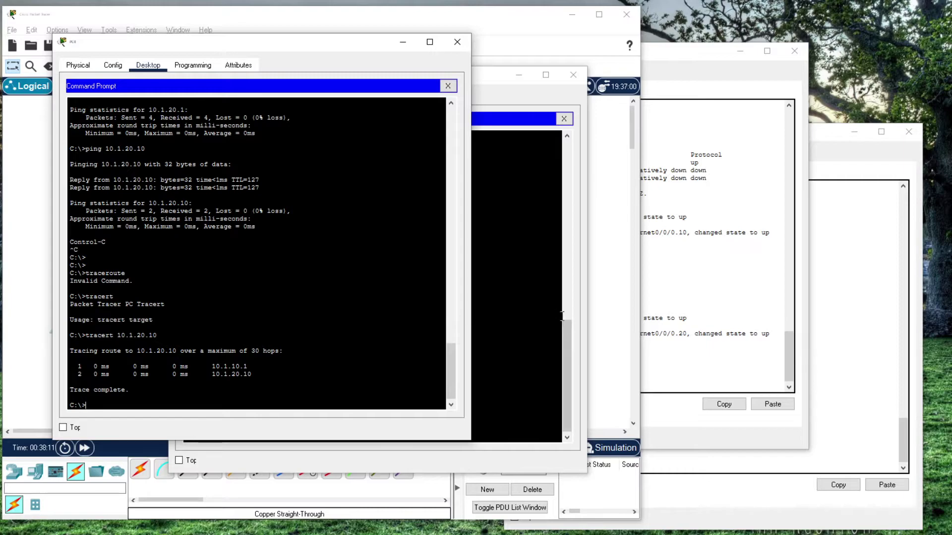
Step: Return to the router's command line and leave configuration mode for privileged EXEC mode
left_click(702, 295)
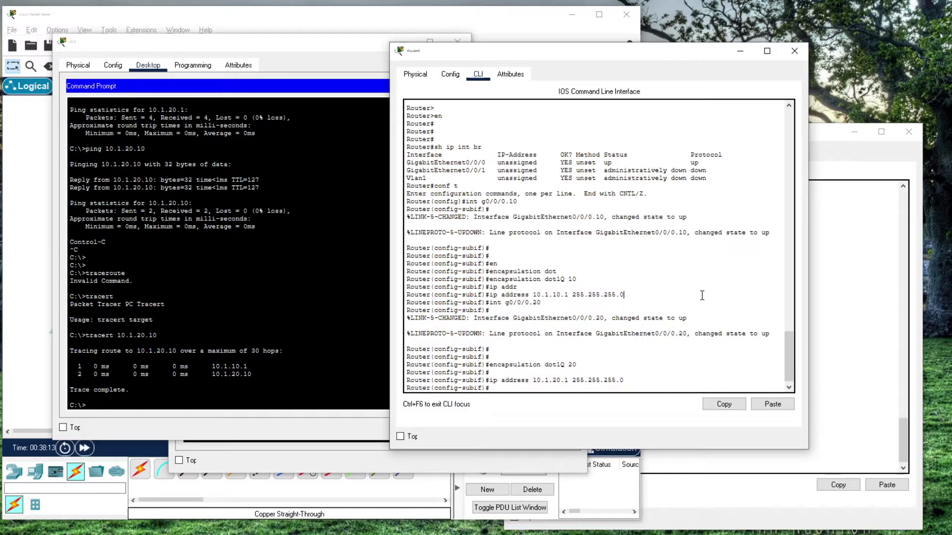
key("Return")
key("Return")
key("Return")
key("Return")
key("ctrl+z")
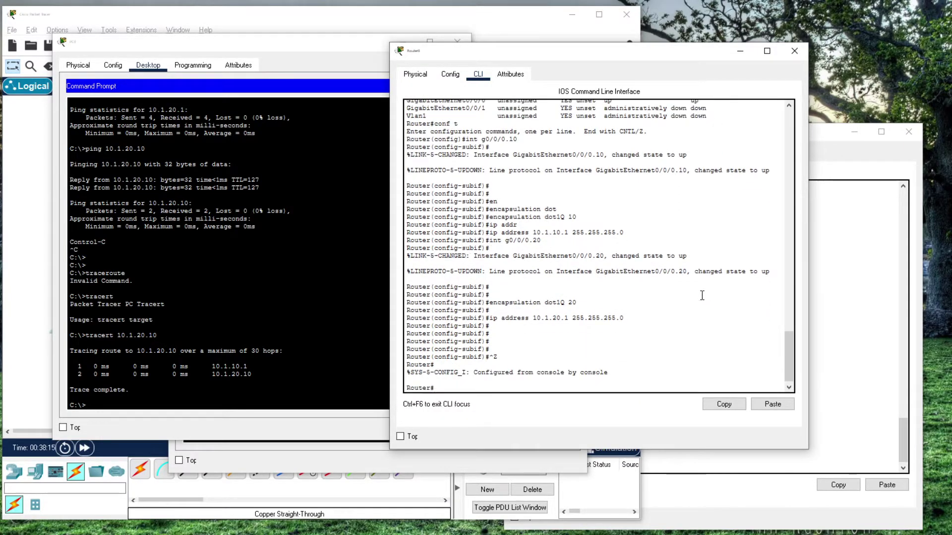
Step: Display the router's MAC address table with sh mac-address-table and list that command's available options
key("Return")
key("Return")
key("Return")
type("sh mac-")
key("Tab")
key("Tab")
key("Return")
key("Return")
key("Up")
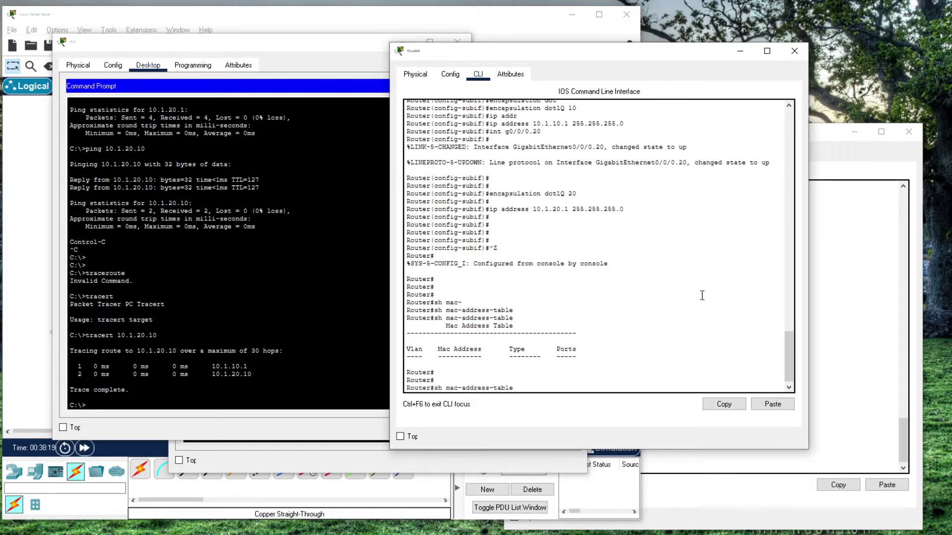
type("?")
key("Return")
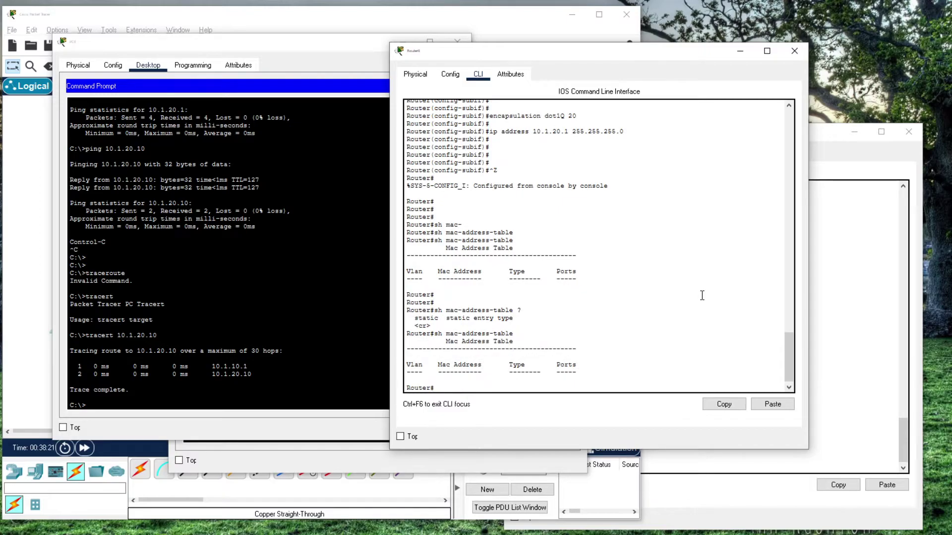
key("Return")
key("Return")
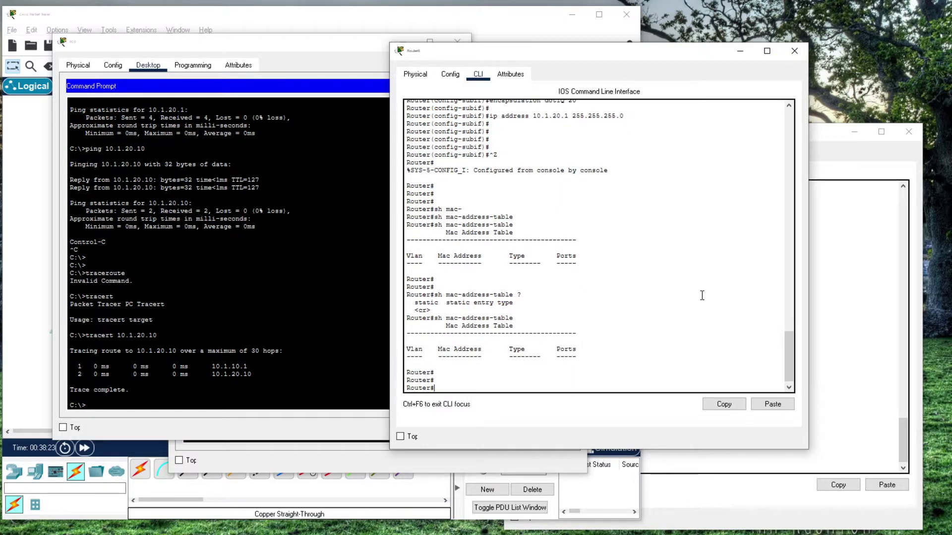
Step: Show the router's running configuration, page through to the GigabitEthernet subinterfaces, and quit the listing
type("sh run")
key("Return")
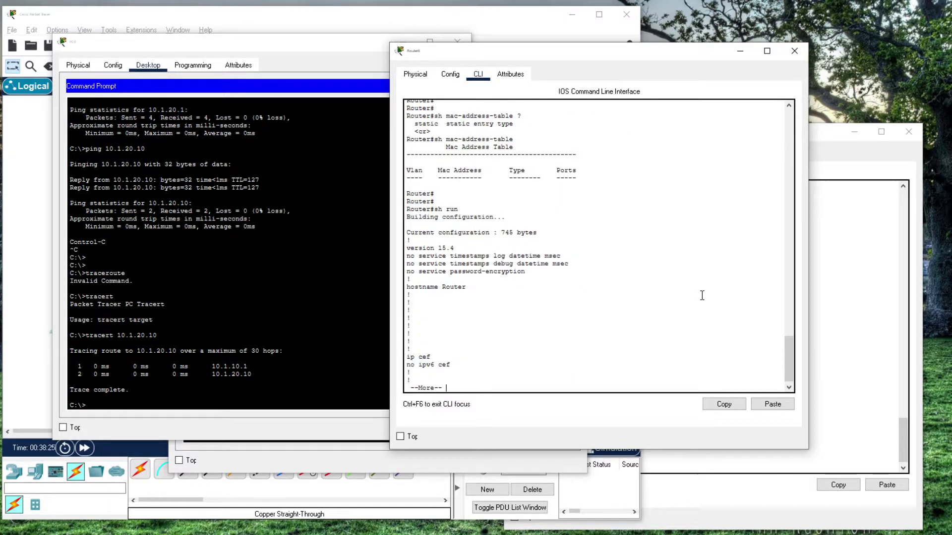
key("Return")
key("Return")
key("Return")
key("Return")
key("Return")
key("Return")
key("Return")
key("Return")
key("Return")
key("Return")
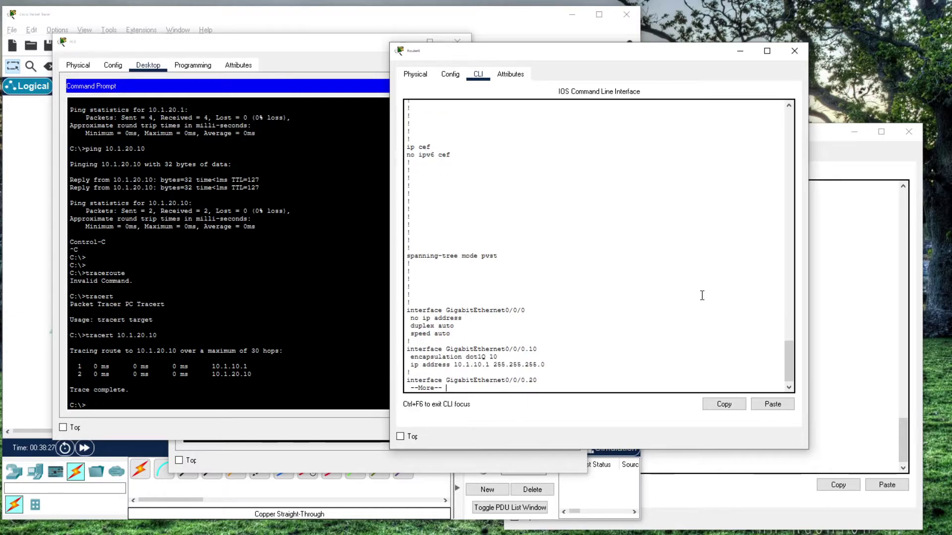
mouse_move(554, 341)
left_mouse_down()
mouse_move(406, 296)
mouse_move(565, 339)
left_mouse_up()
left_click(442, 306)
left_click(533, 300)
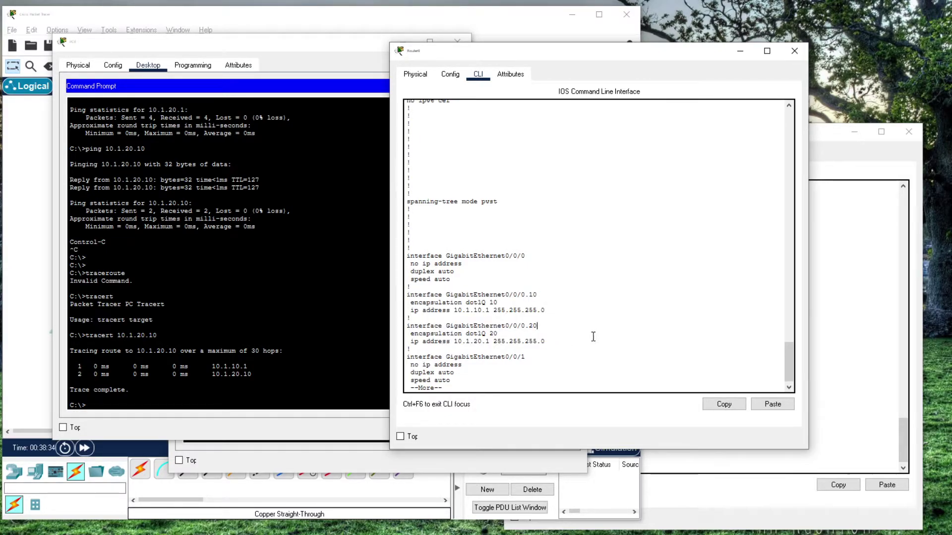
key("q")
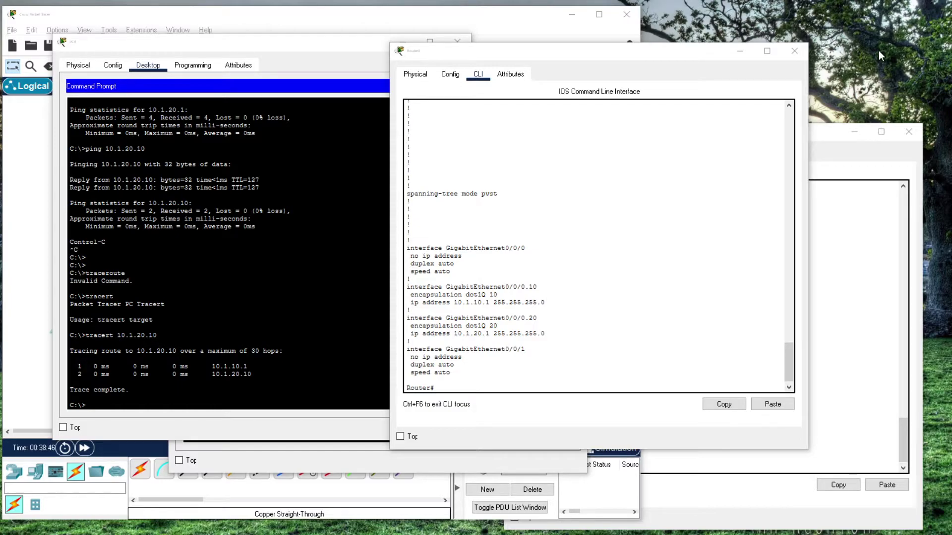
Step: Open a blank Notepad document
right_click(853, 37)
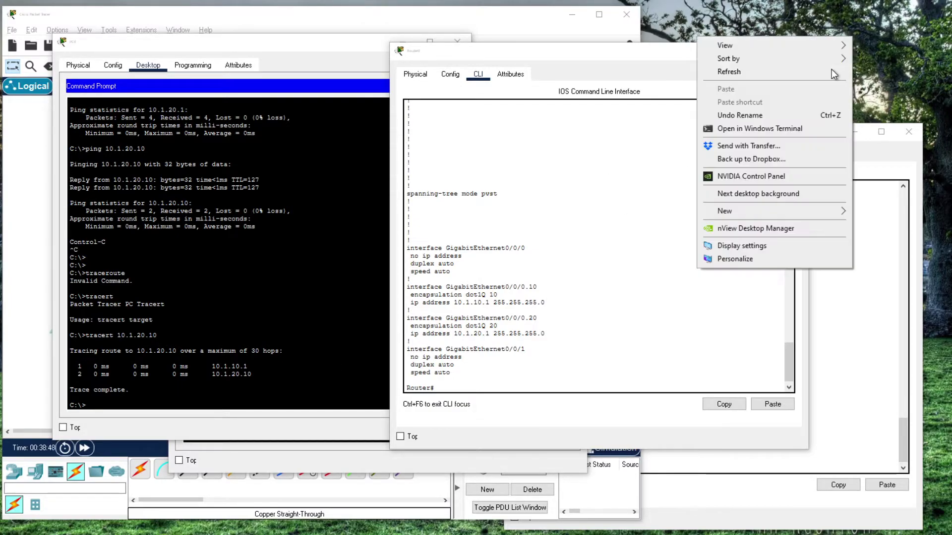
left_click(869, 85)
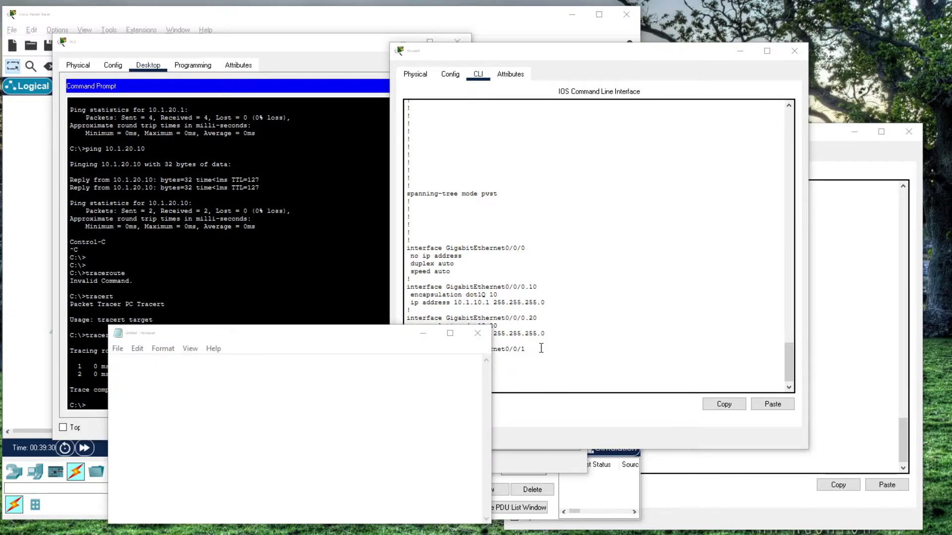
Step: Display the router's ARP table with sh arp
left_click(540, 349)
type("sh")
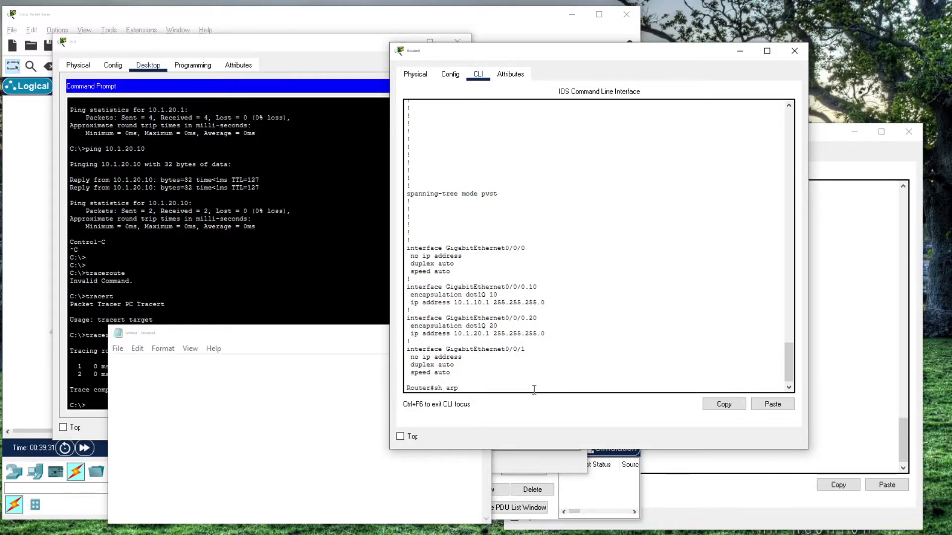
type(" arp")
key("Return")
key("Return")
key("Return")
key("Return")
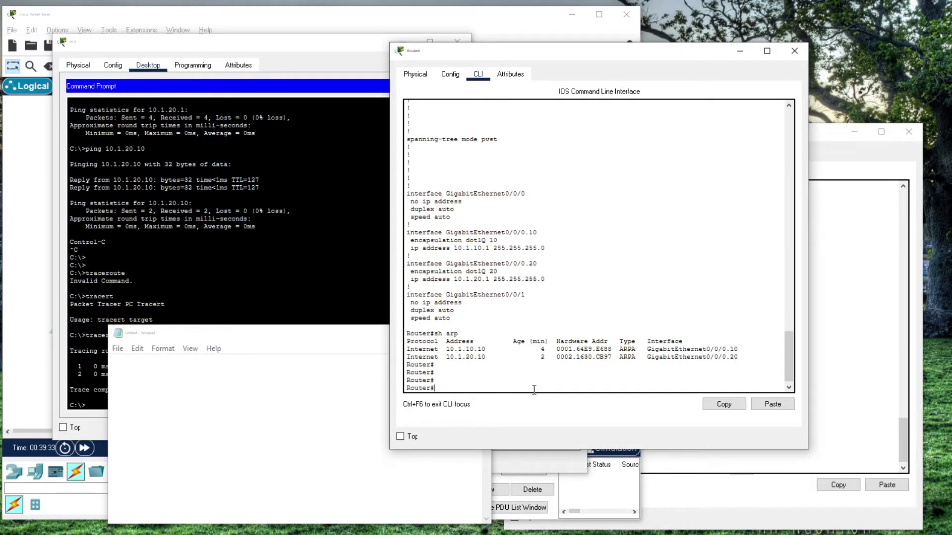
key("Return")
key("Return")
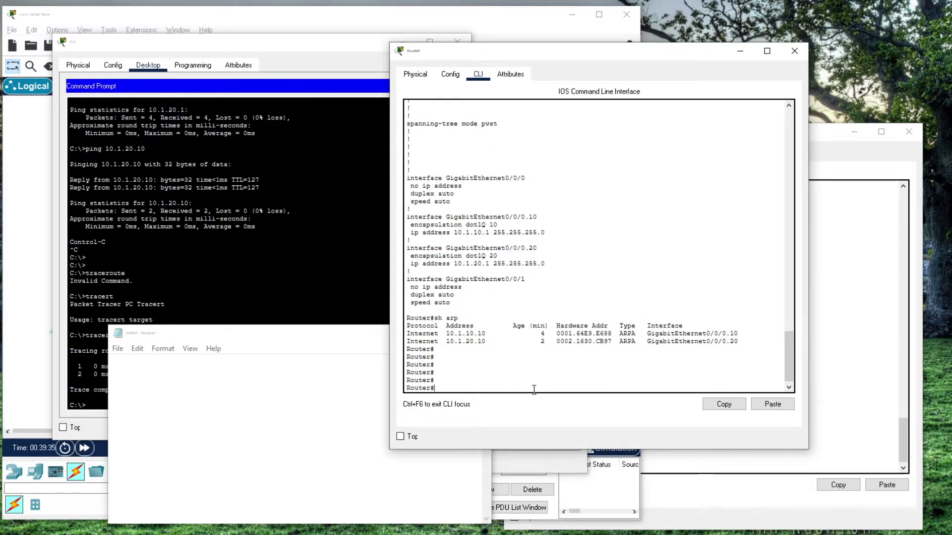
Step: Check the router's MAC address table again with sh mac-address-table
type("sh mac-address-table")
key("Return")
key("Return")
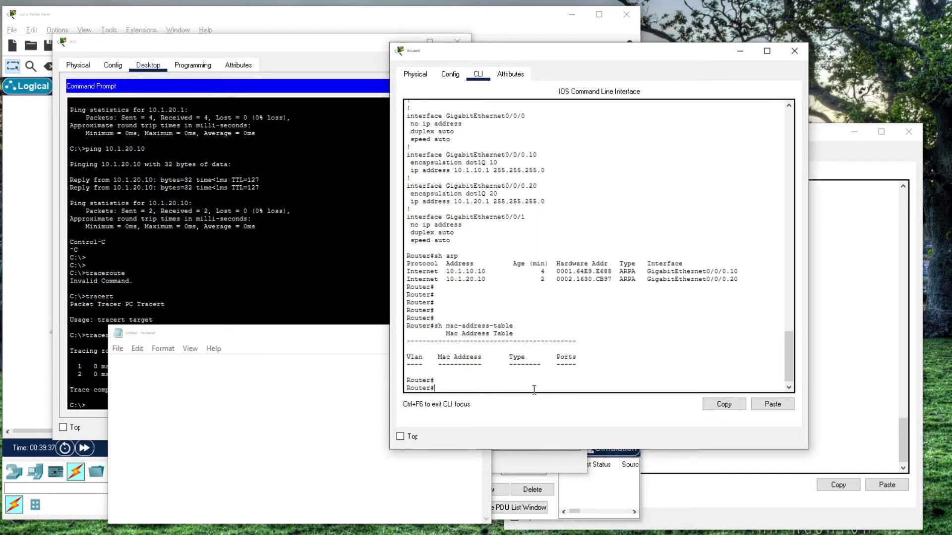
key("Return")
Step: Display the router's routing table, and list only the connected routes to examine which subinterface each uses
type("sh ip ro")
key("Return")
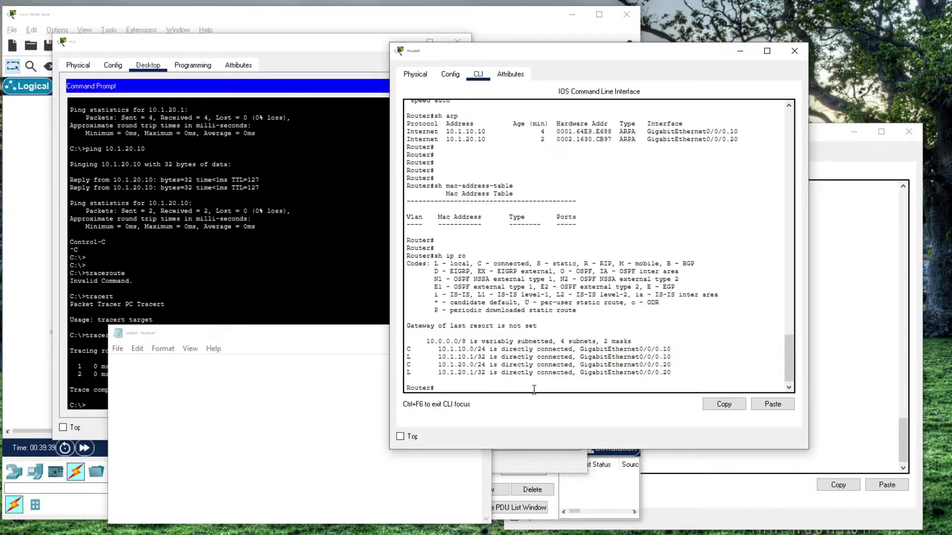
type("sh ip ro con")
key("Tab")
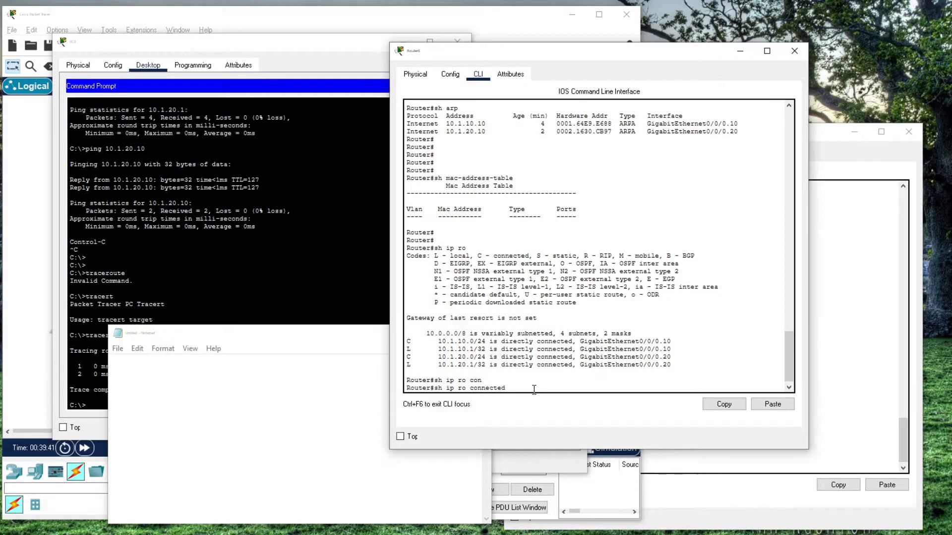
key("Return")
key("Return")
key("Return")
left_click_drag(571, 350, 663, 350)
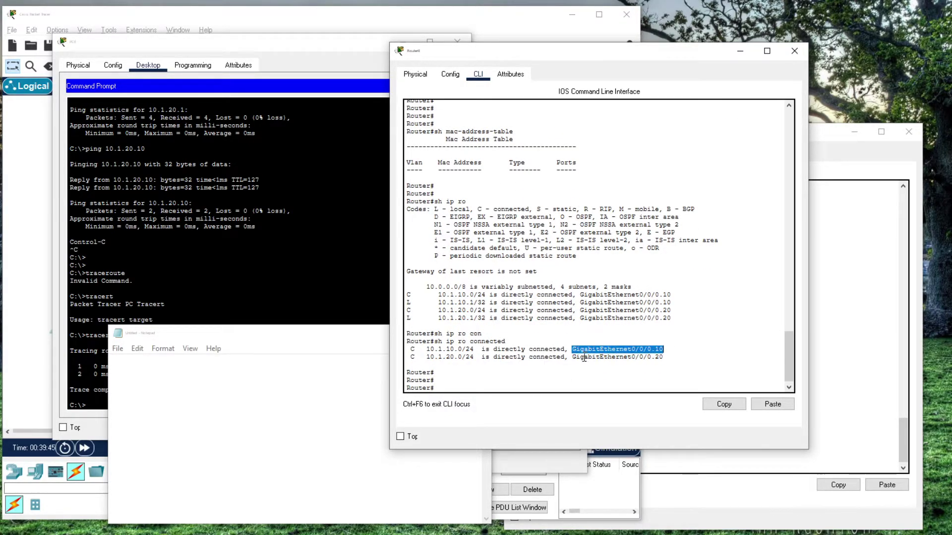
left_click_drag(571, 358, 650, 349)
left_click(663, 357)
left_click(653, 349)
left_click(487, 372)
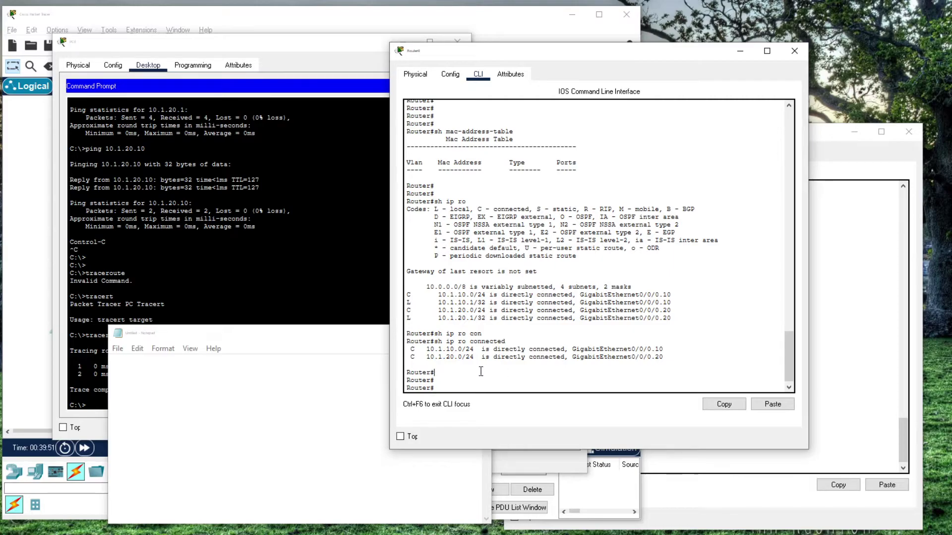
Step: Try to show only the interface section of the running configuration with sh run int
key("Return")
key("Return")
key("Return")
key("Return")
type("s")
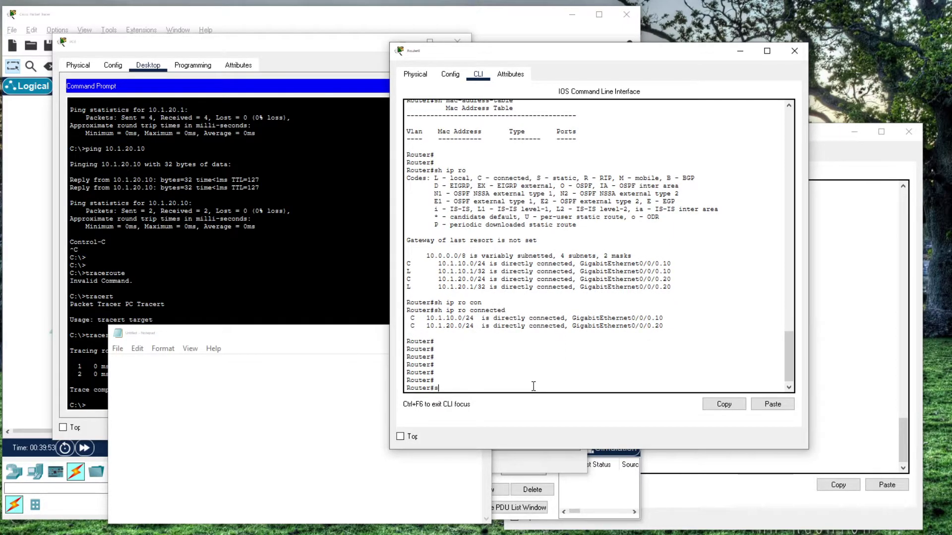
key("Return")
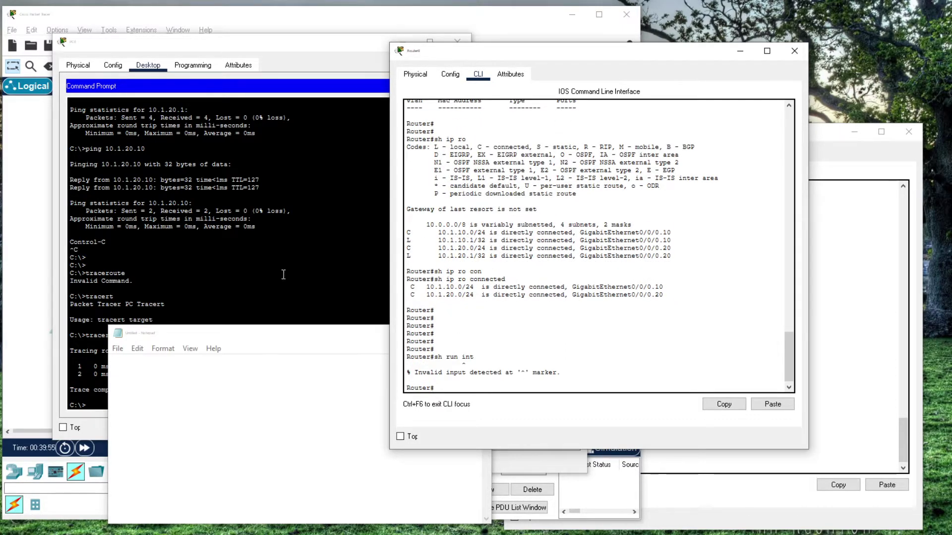
Step: Start a continuous ping from PC0 to PC1 with ping -t 10.1.20.10
left_click(264, 257)
type("tracert")
key("Up")
key("Up")
key("Up")
key("Up")
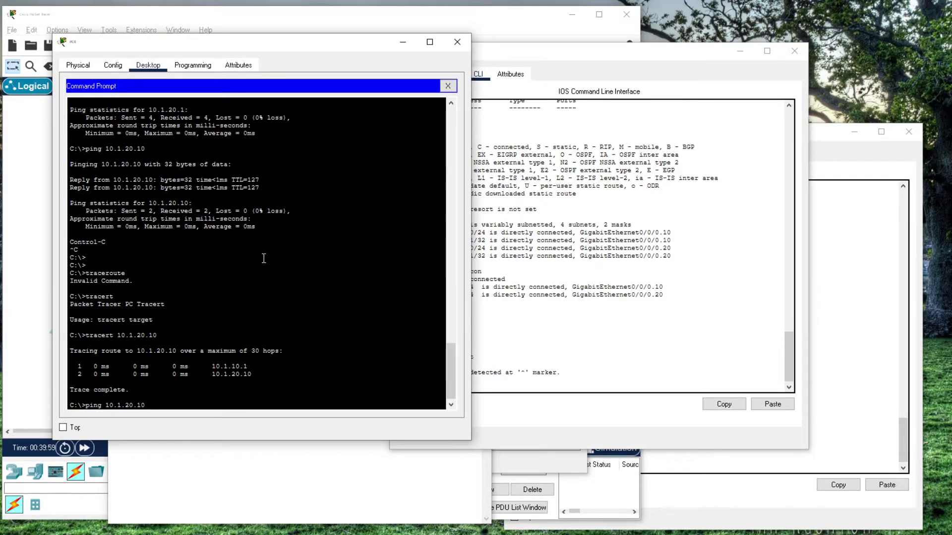
type("-t")
key("Return")
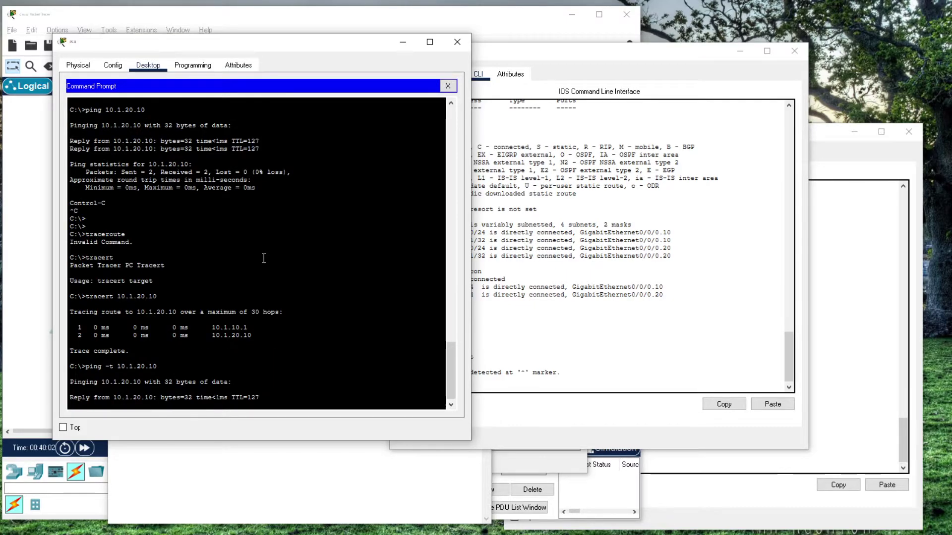
Step: Show the router's running configuration again and examine the GigabitEthernet0/0/0 interface and its subinterfaces
left_click(534, 378)
type("sh run")
key("Return")
key("space")
key("space")
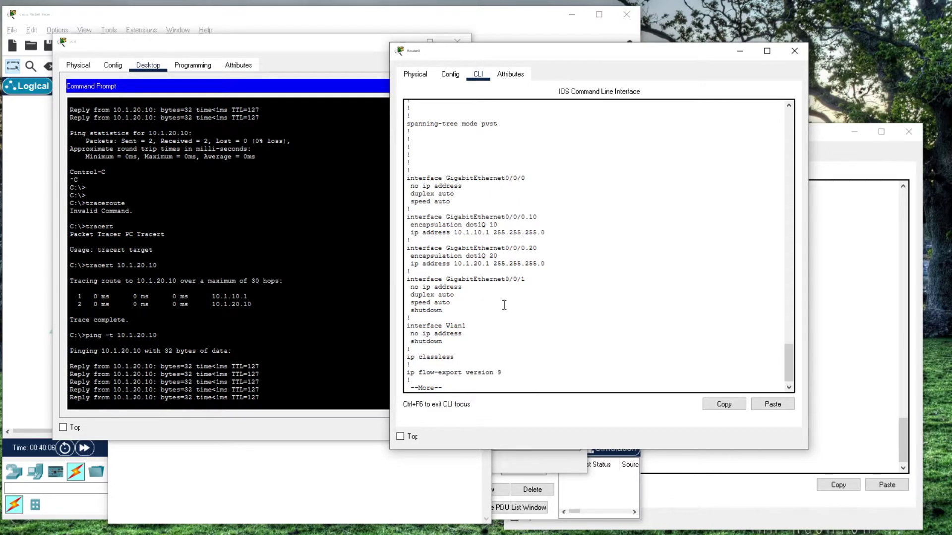
key("Return")
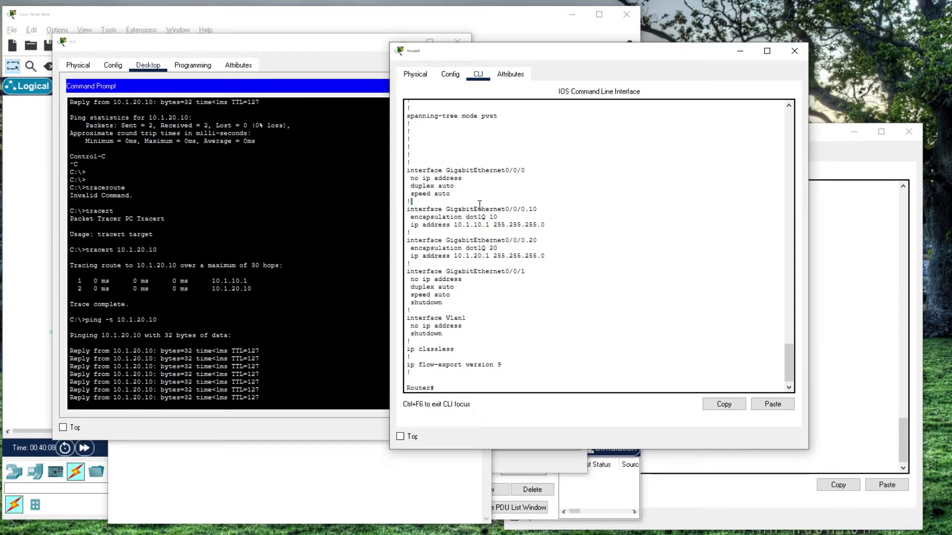
left_click_drag(478, 210, 481, 210)
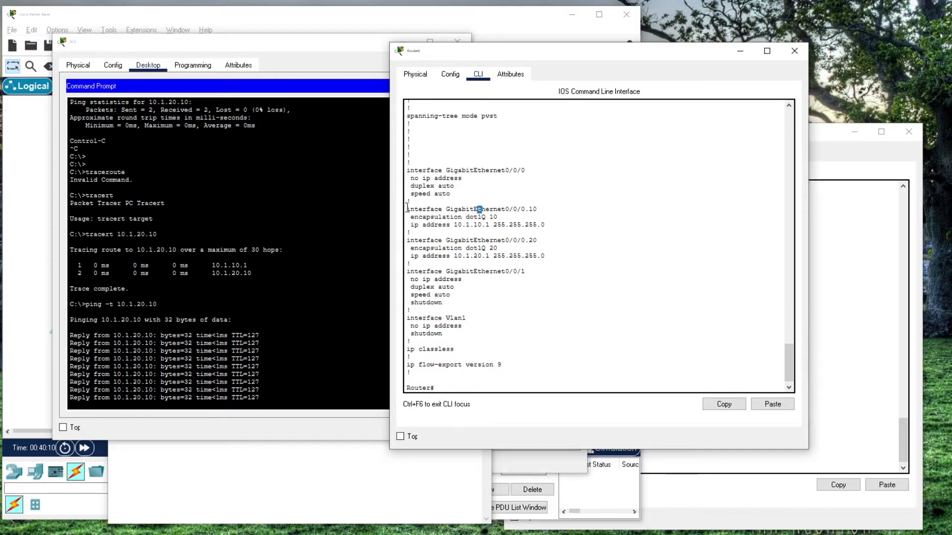
left_click_drag(480, 166, 530, 171)
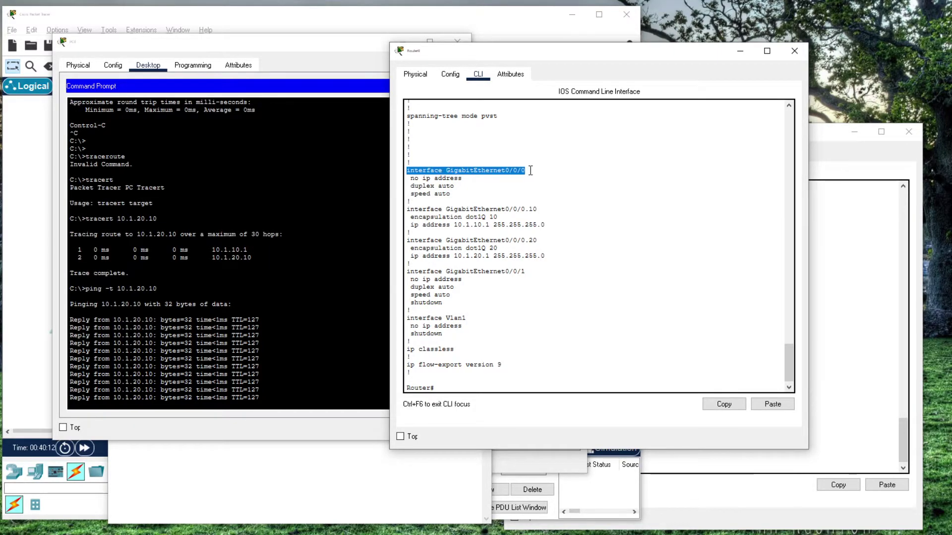
Step: Begin a configuration script in Notepad with the line conf t, leaving the line below it empty
left_click_drag(408, 208, 544, 209)
key("ctrl+c")
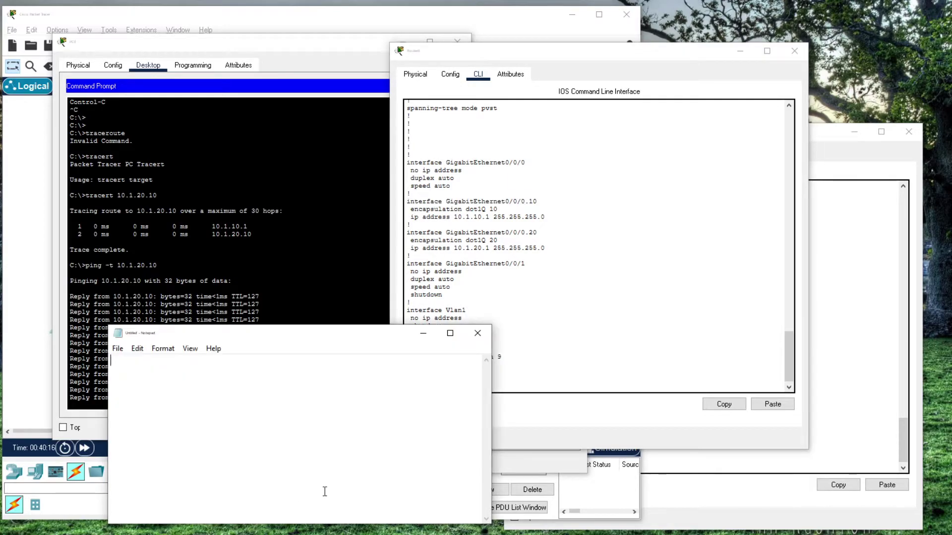
type("conf t")
key("Return")
type("10.1.20.1")
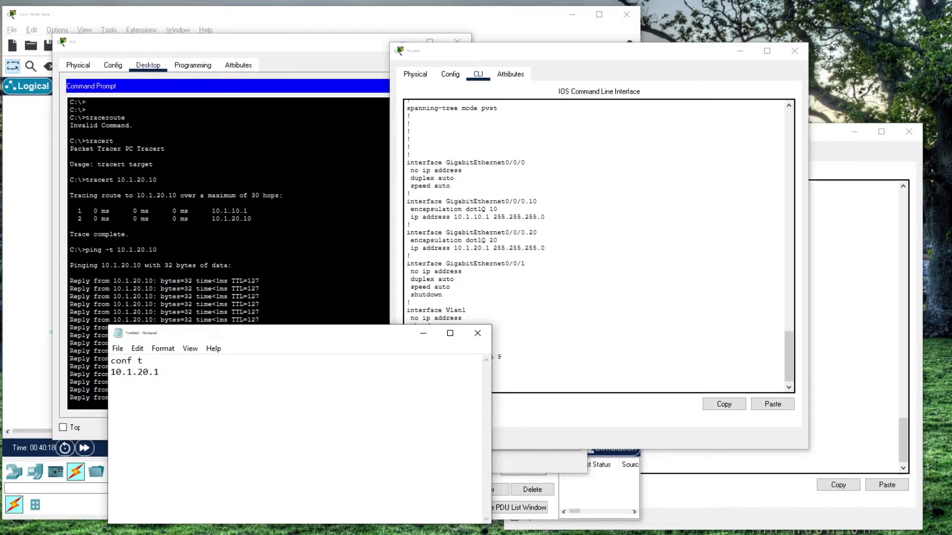
key("shift+Home")
key("BackSpace")
Step: Copy the GigabitEthernet0/0/0.10 interface line from the router output and add it to the script as no interface GigabitEthernet0/0/0.10
left_click_drag(476, 178, 478, 186)
left_click_drag(406, 201, 535, 200)
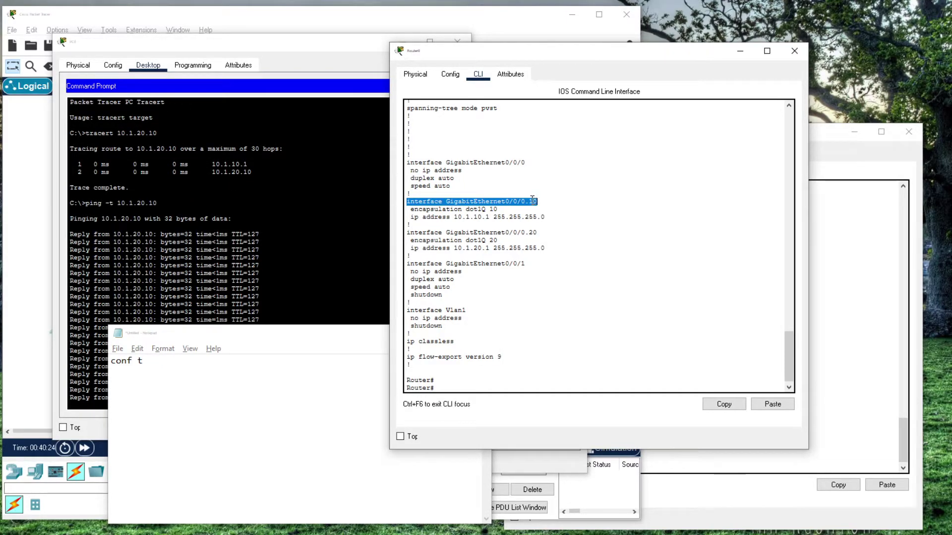
right_click(533, 199)
left_click(551, 207)
left_click(220, 376)
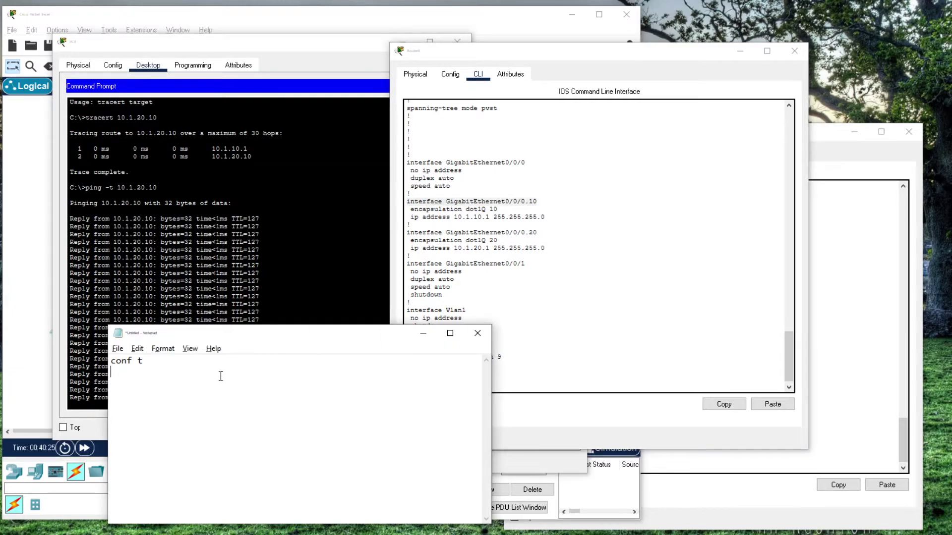
type("no")
key("ctrl+v")
key("Return")
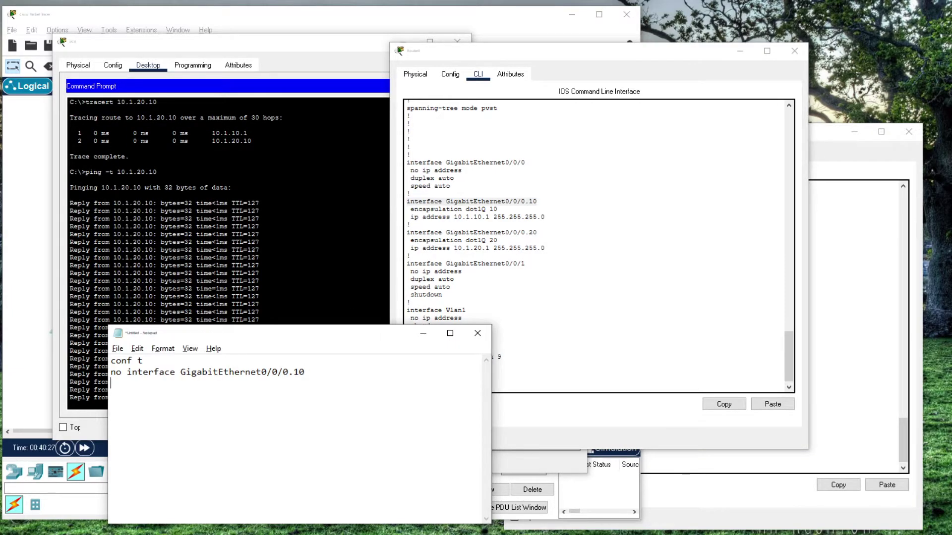
Step: Add the line no interface GigabitEthernet0/0/0.20 to the Notepad script
type("no")
key("ctrl+v")
key("BackSpace")
type("2")
key("Return")
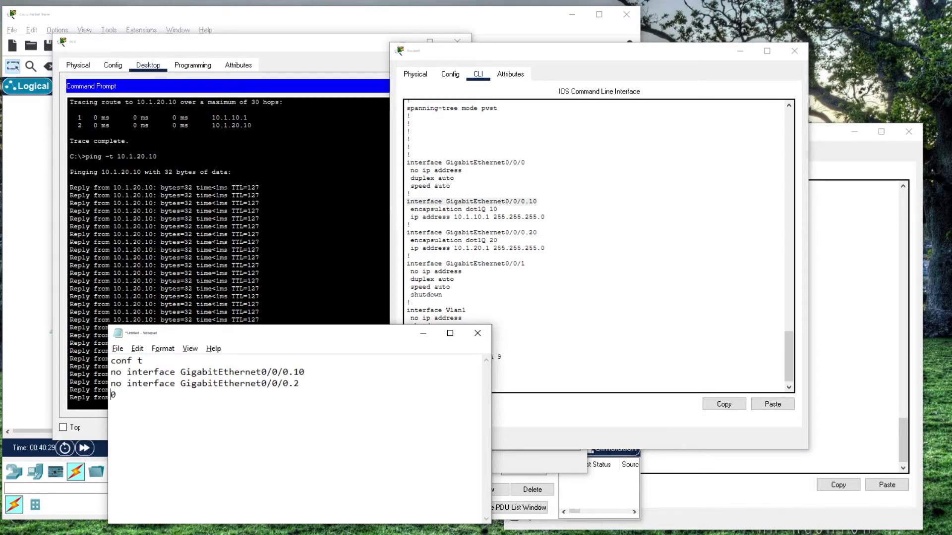
key("BackSpace")
key("End")
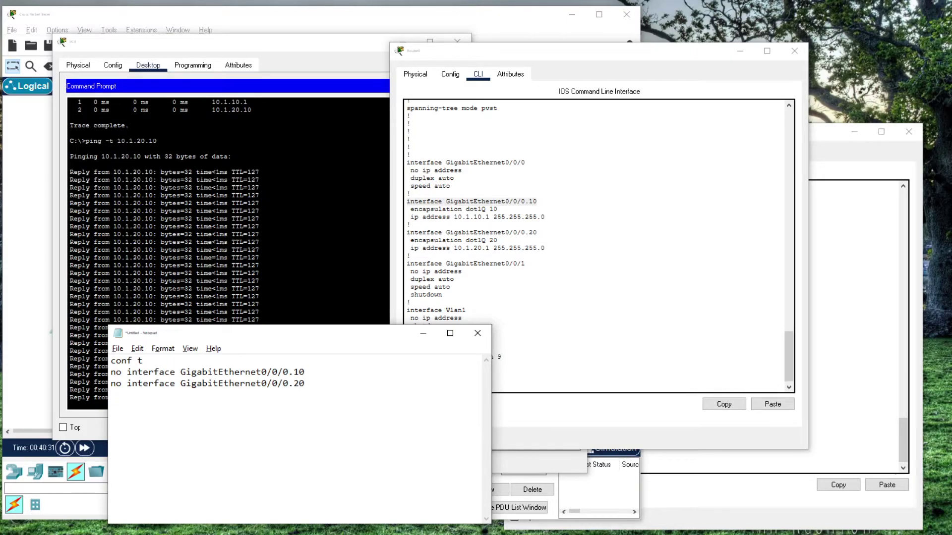
Step: Copy the ip address 10.1.20.1 255.255.255.0 line from the router's configuration output
left_click_drag(111, 361, 304, 384)
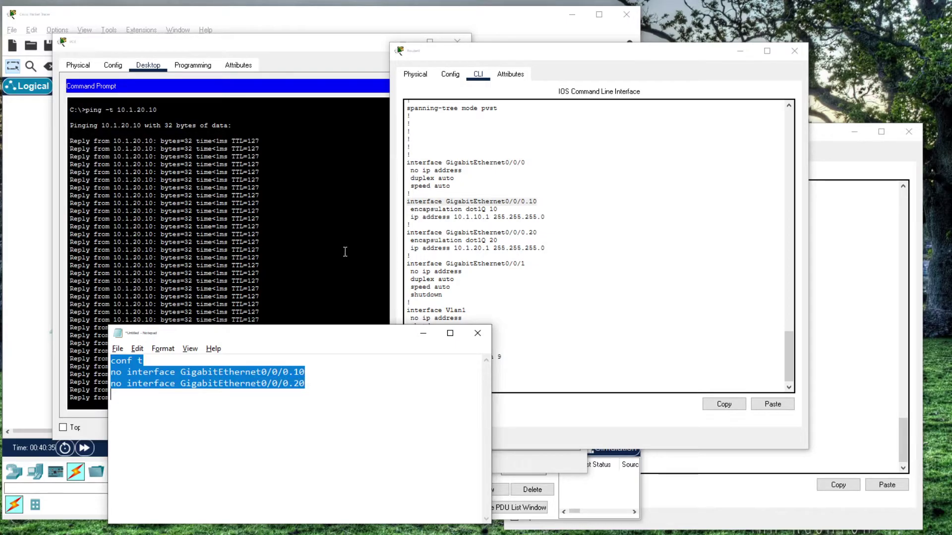
left_click(430, 246)
left_click(547, 248)
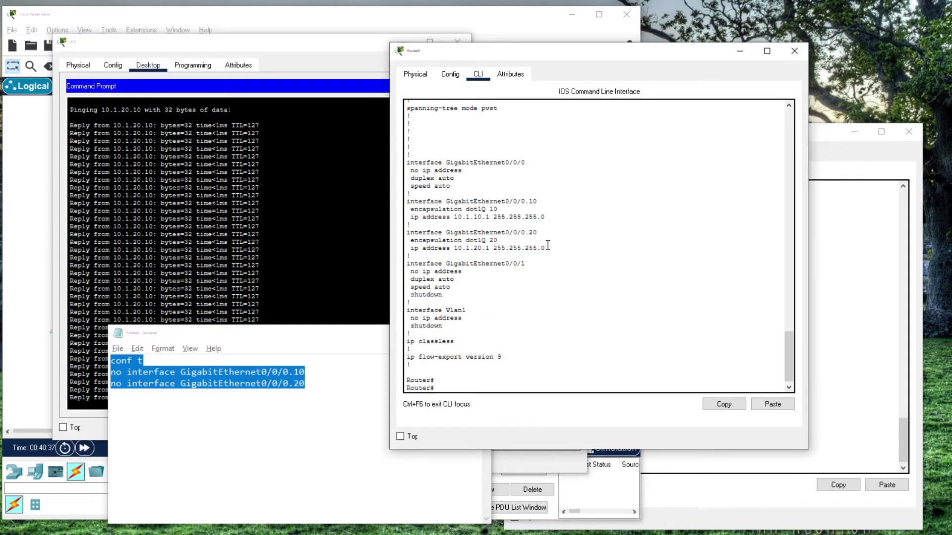
left_click_drag(546, 247, 409, 253)
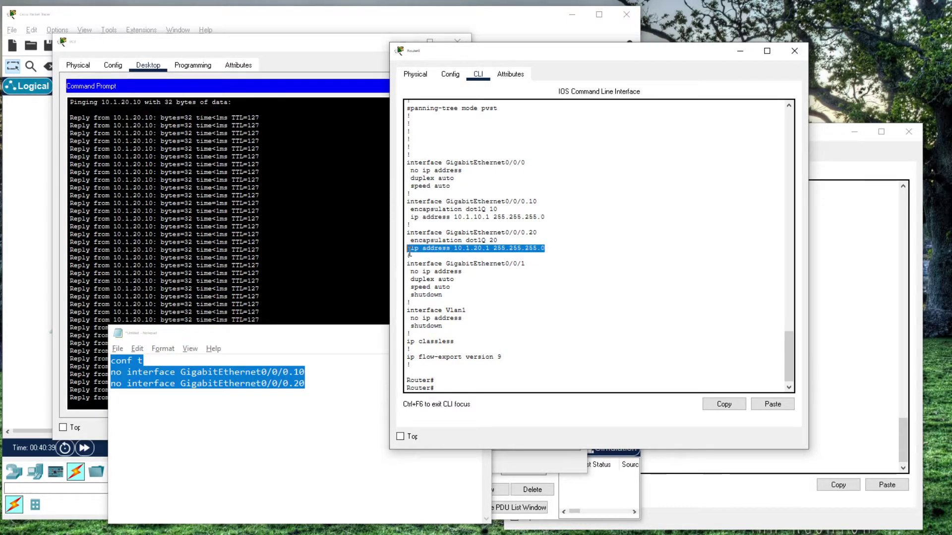
key("ctrl+c")
Step: Add the lines int vlan 10 and no shut to the Notepad script, separated from the earlier commands by an empty line
left_click(274, 404)
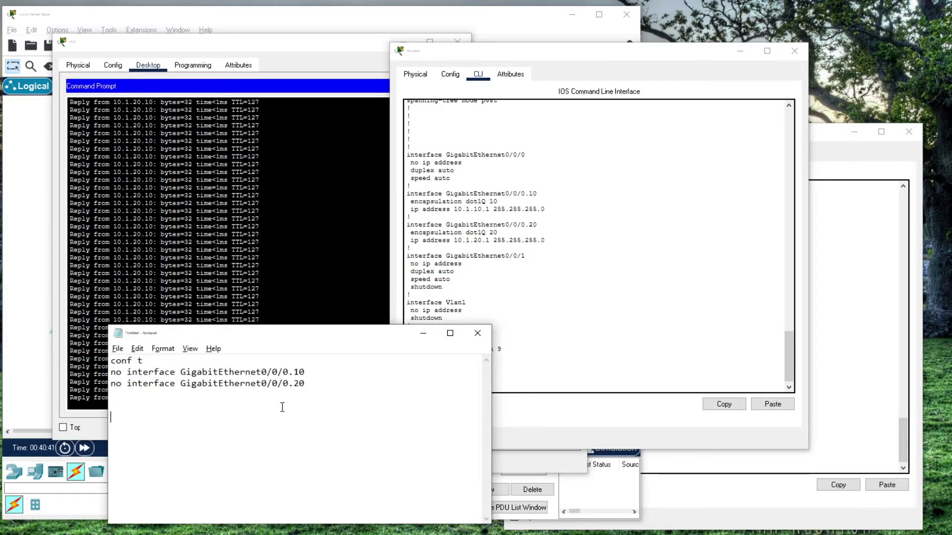
type("conf t")
key("shift+Up")
type("int vlan 10")
key("Return")
type("no shut")
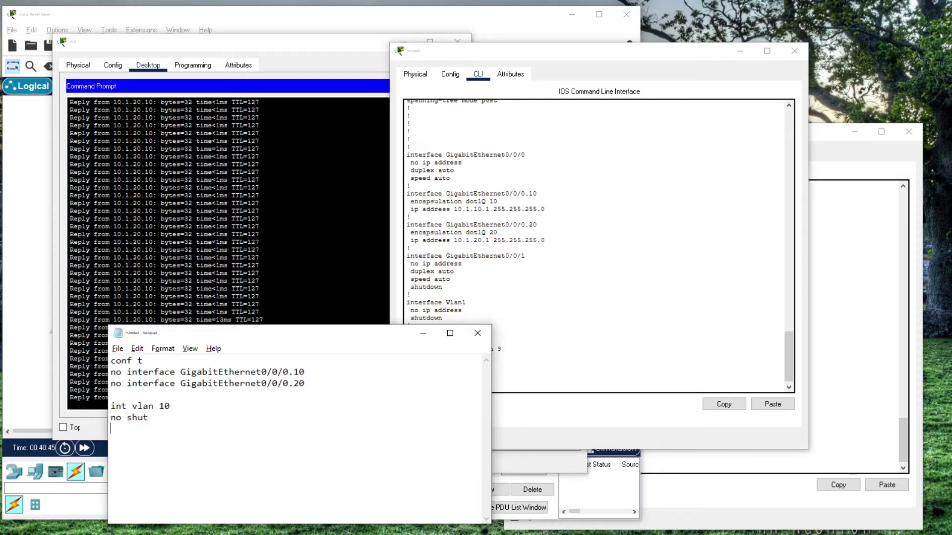
key("Return")
key("ctrl+v")
key("Left")
key("shift+Home")
key("BackSpace")
Step: Copy the ip address 10.1.10.1 255.255.255.0 line from the router output and add it beneath no shut in the script
key("alt+Tab")
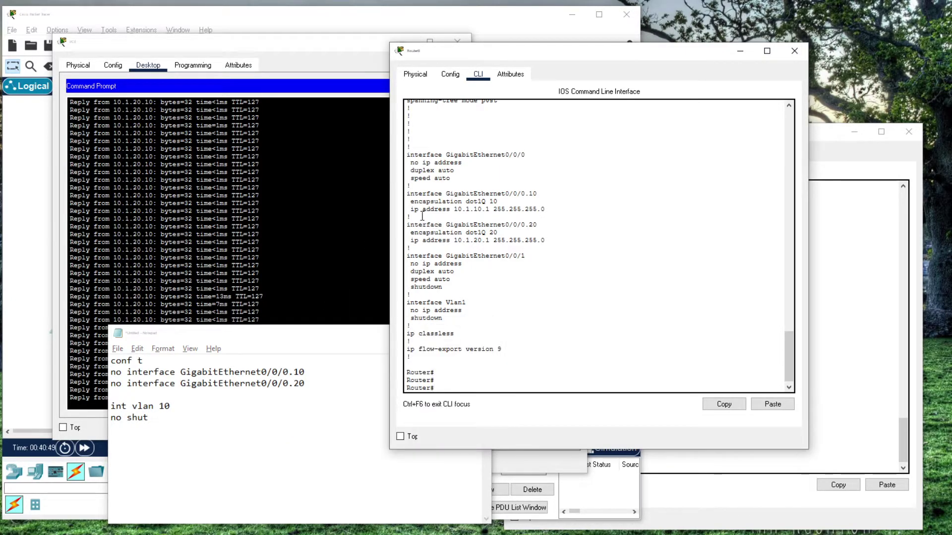
left_click_drag(411, 209, 541, 212)
right_click(542, 212)
left_click(570, 215)
left_click(131, 430)
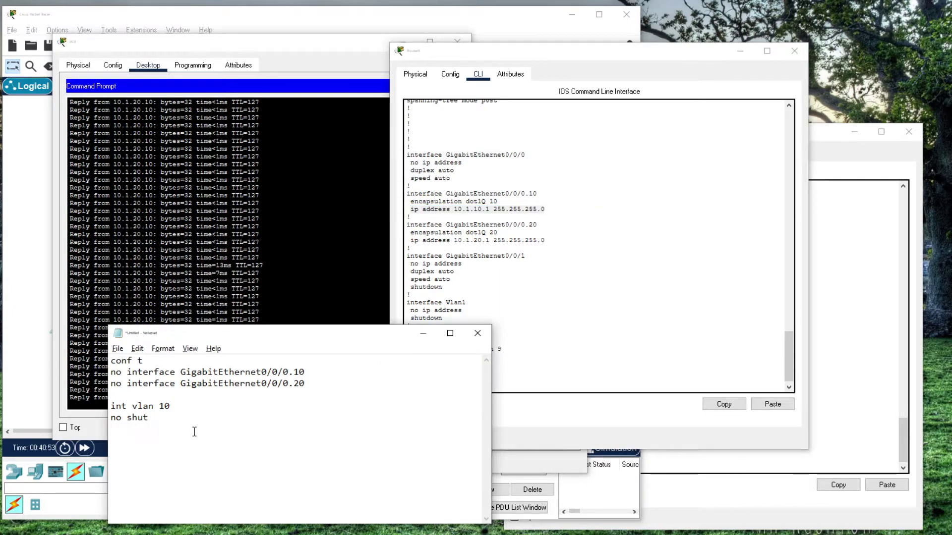
key("ctrl+v")
key("Return")
Step: Duplicate the three-line VLAN 10 interface block at the end of the script, leaving an empty line between the blocks
key("Up")
key("Up")
key("Up")
key("shift+Down")
key("shift+Down")
key("shift+Down")
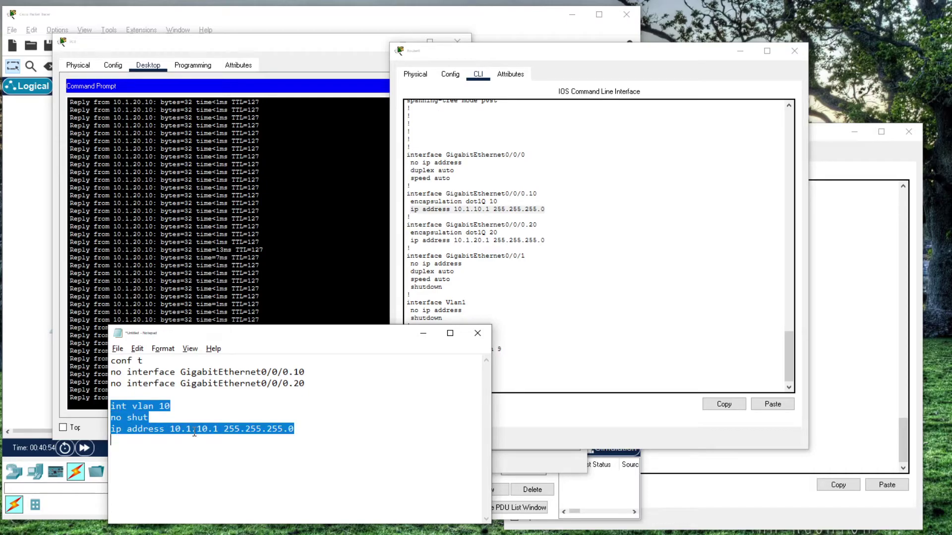
key("ctrl+c")
key("Down")
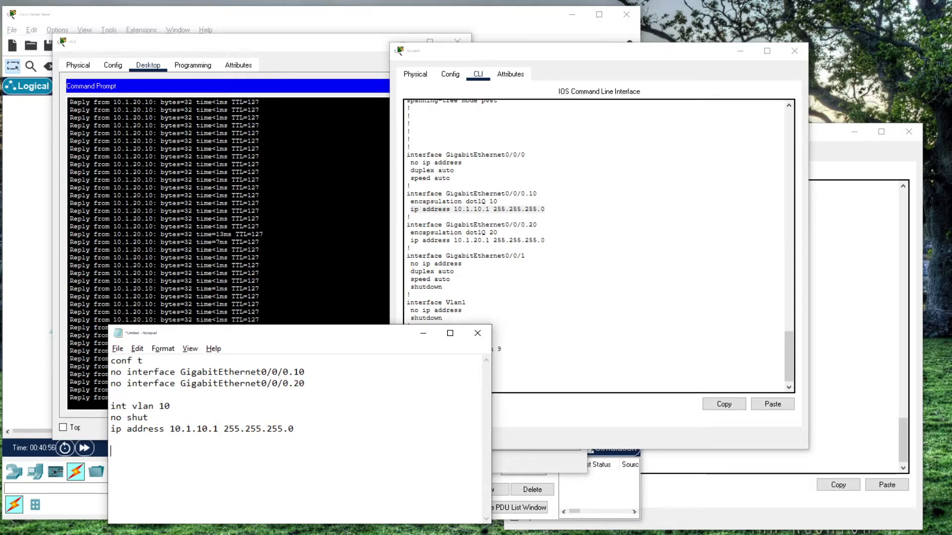
key("ctrl+v")
Step: Change the duplicated block to int vlan 20 with the IP address 10.1.20.1 255.255.255.0
key("End")
key("Left")
key("BackSpace")
type("2")
key("Down")
key("Down")
key("Right")
key("Right")
key("Right")
key("Right")
key("Right")
key("Right")
key("Right")
key("Right")
key("Right")
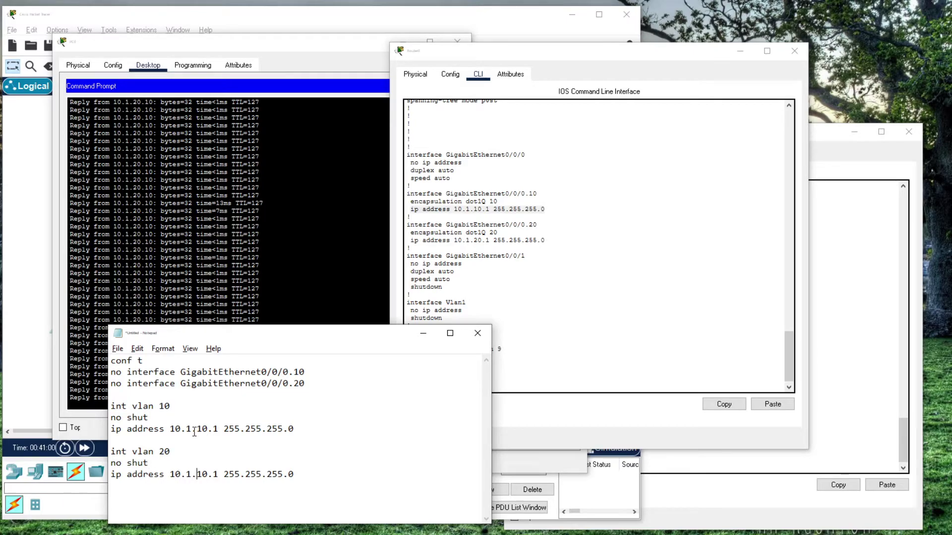
key("Up")
key("Up")
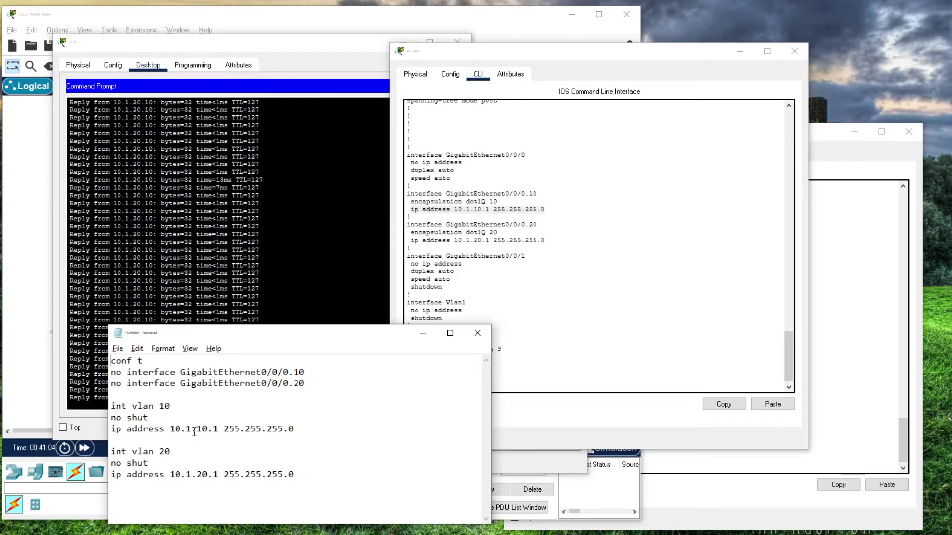
Step: Copy the entire Notepad script and run it in the router's command line
key("ctrl+a")
left_click(570, 276)
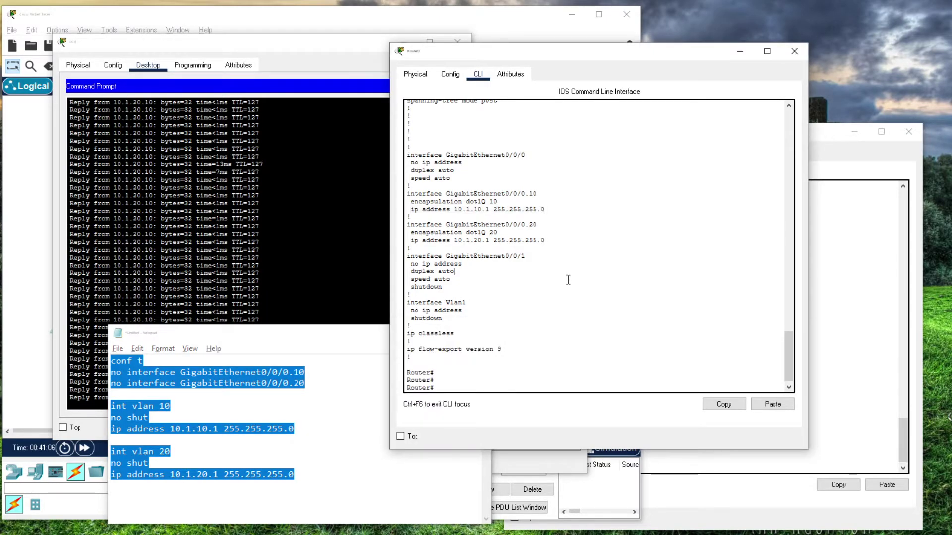
right_click(545, 317)
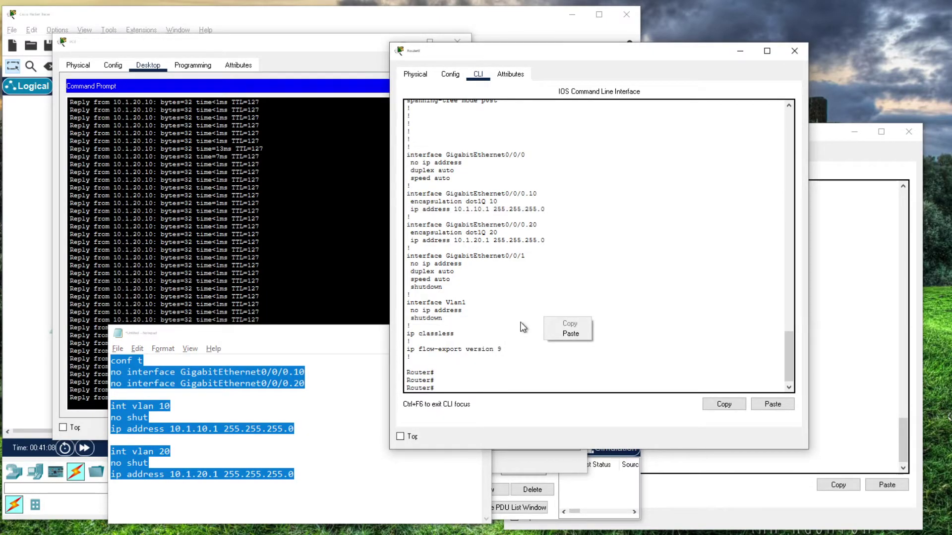
left_click(552, 333)
key("Return")
key("Return")
key("Return")
key("Return")
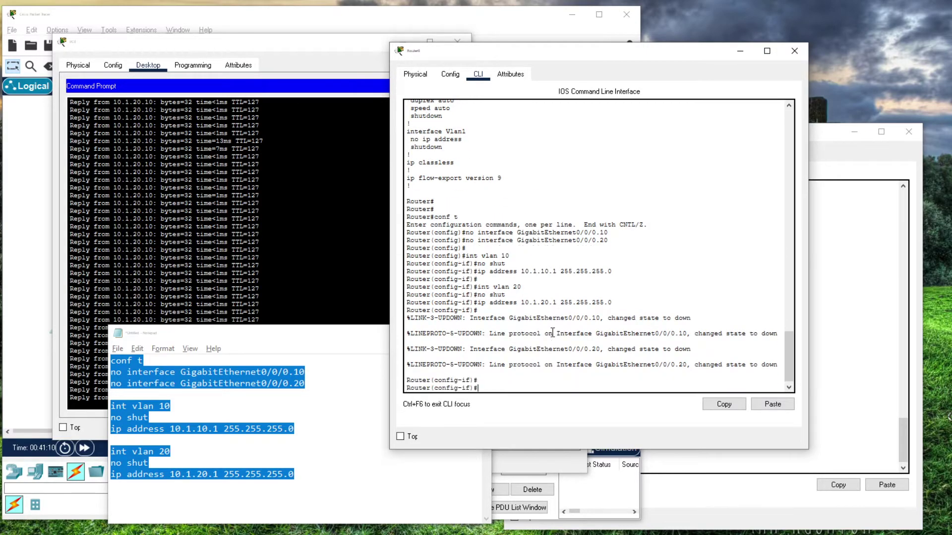
Step: Exit configuration mode, then display the routing table with sh ip ro and the full running configuration with sh run
key("ctrl+z")
type("sh ip ro")
key("Return")
key("Return")
type("sh run")
key("Return")
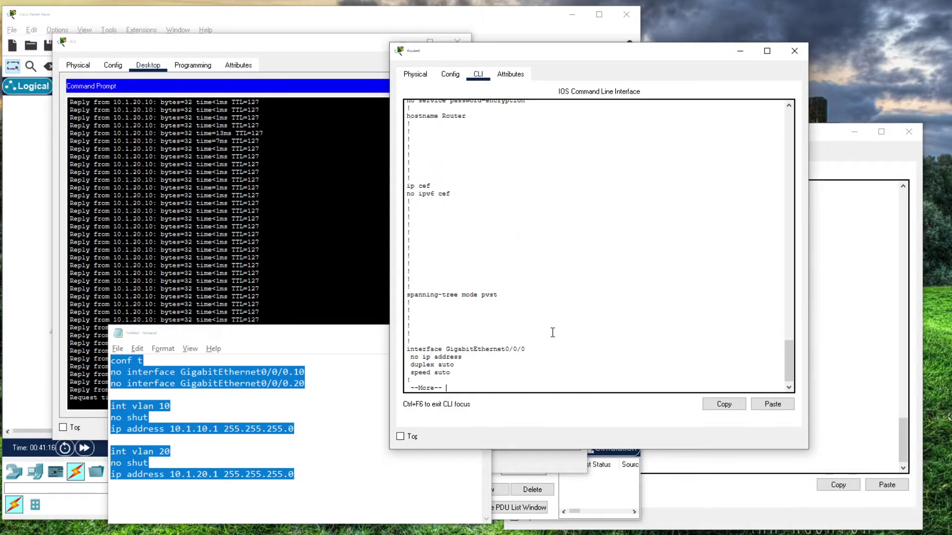
key("space")
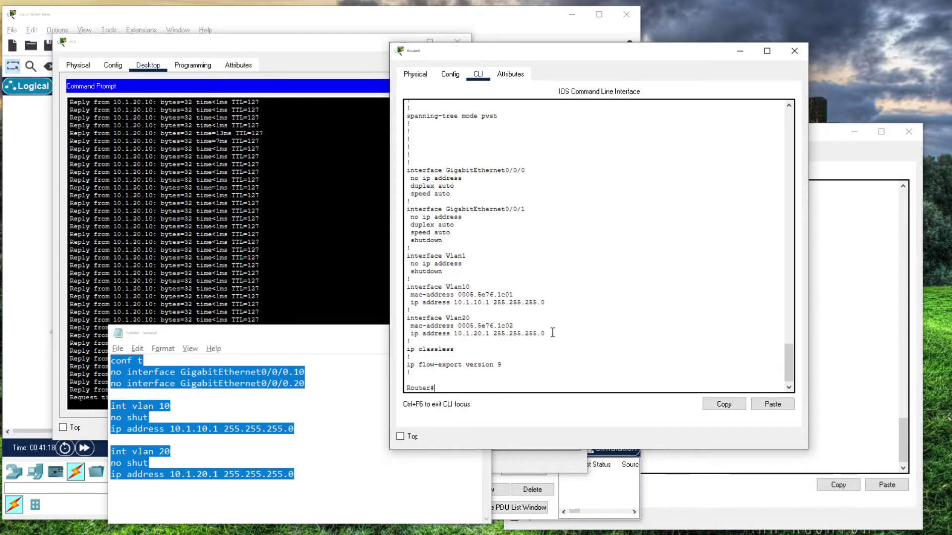
Step: Try to turn the router's GigabitEthernet0/0/0 into a switch port using the switchport command in interface configuration mode
type("conf t")
key("Return")
type("int g0/0/0/")
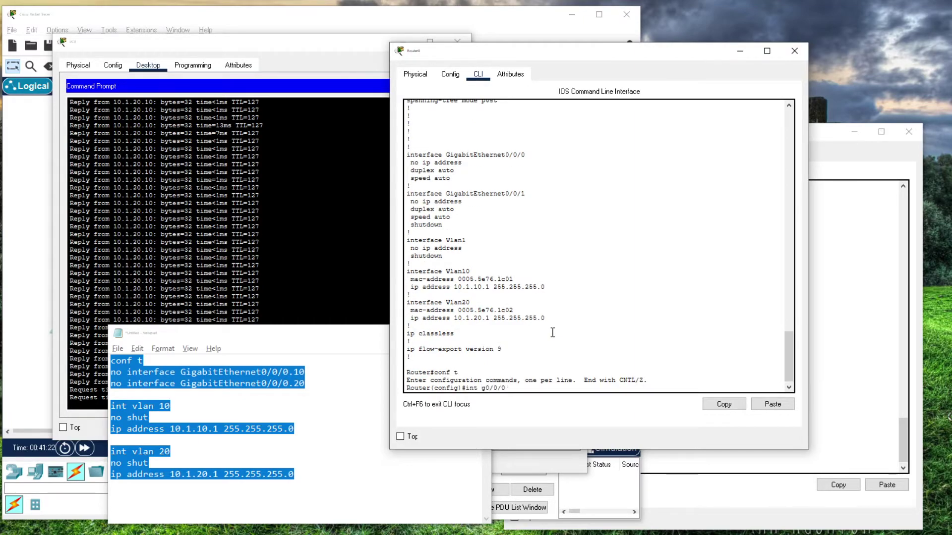
key("Return")
type("sw")
key("Tab")
type("it")
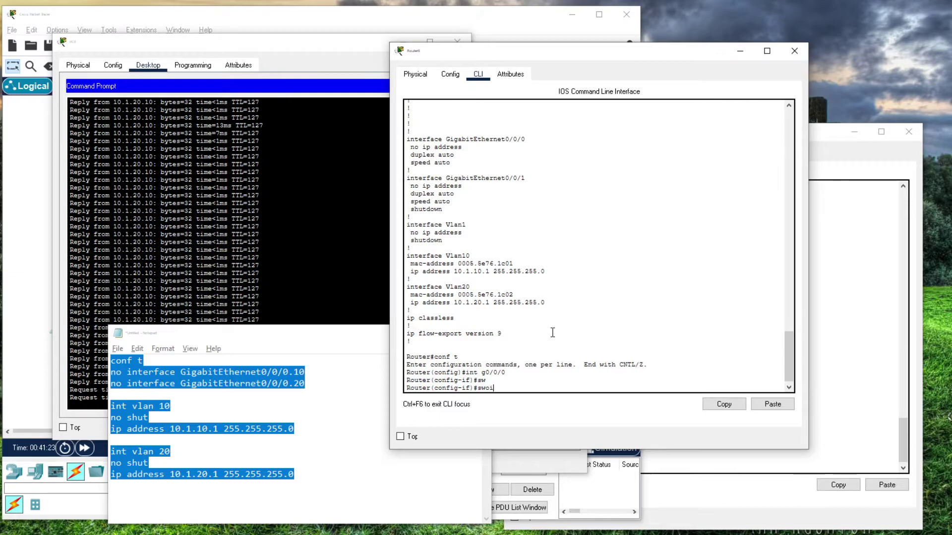
type("chport")
key("Return")
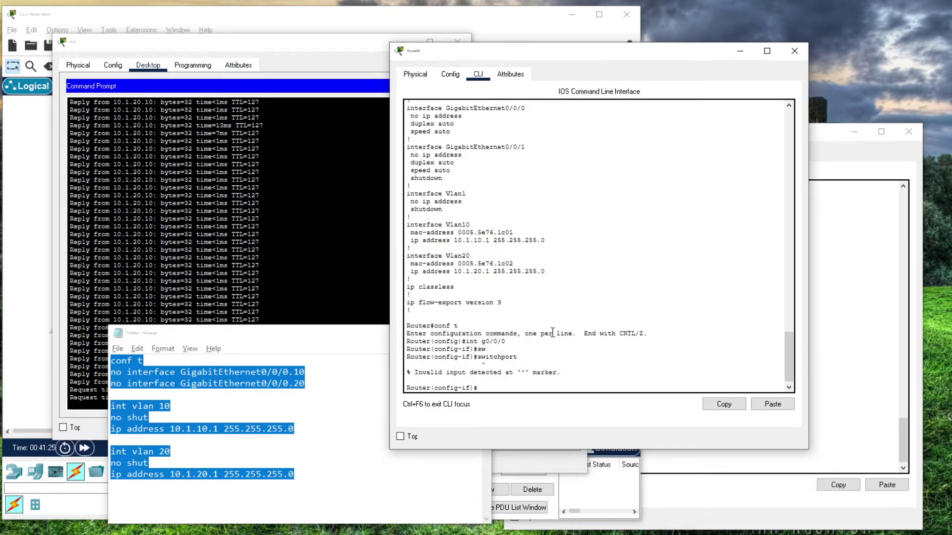
key("Return")
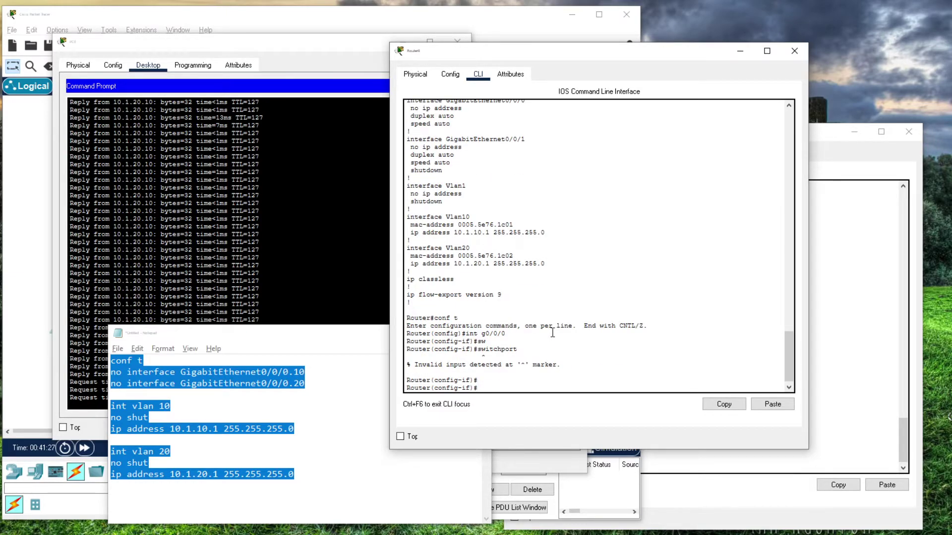
key("Return")
key("Return")
key("Return")
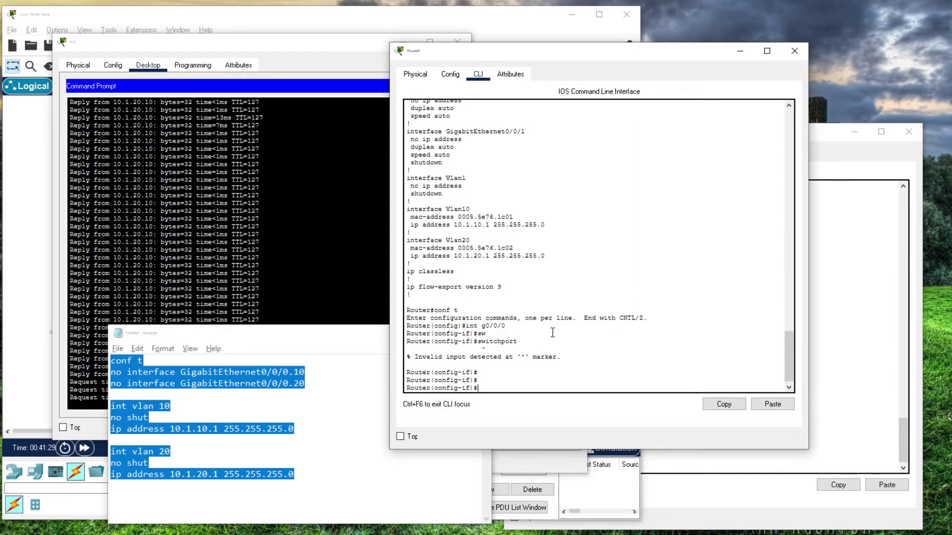
Step: Exit configuration mode and query the switchport details of the interface with sh int g0/0/0 sw
key("ctrl+z")
type("sh int g0/0/0")
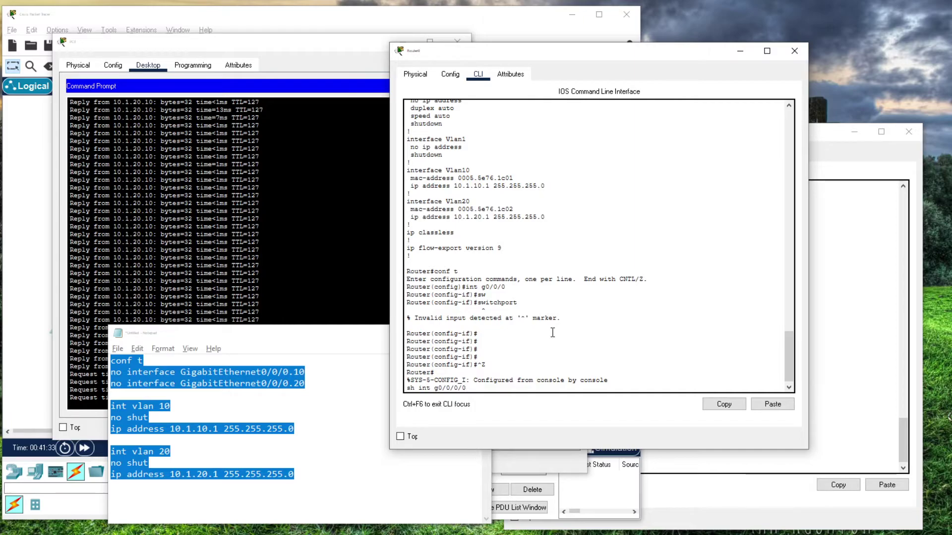
type(" sw")
key("Return")
key("Return")
key("Return")
key("Return")
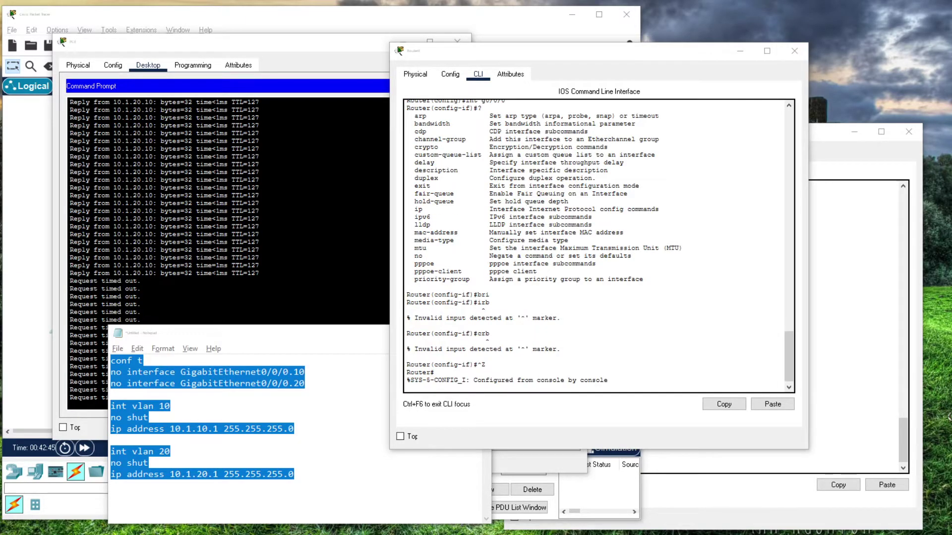
Step: Display the router's VLAN database with sh vlan-switch through to the end of its output
key("Return")
key("Return")
key("Return")
key("Return")
key("Return")
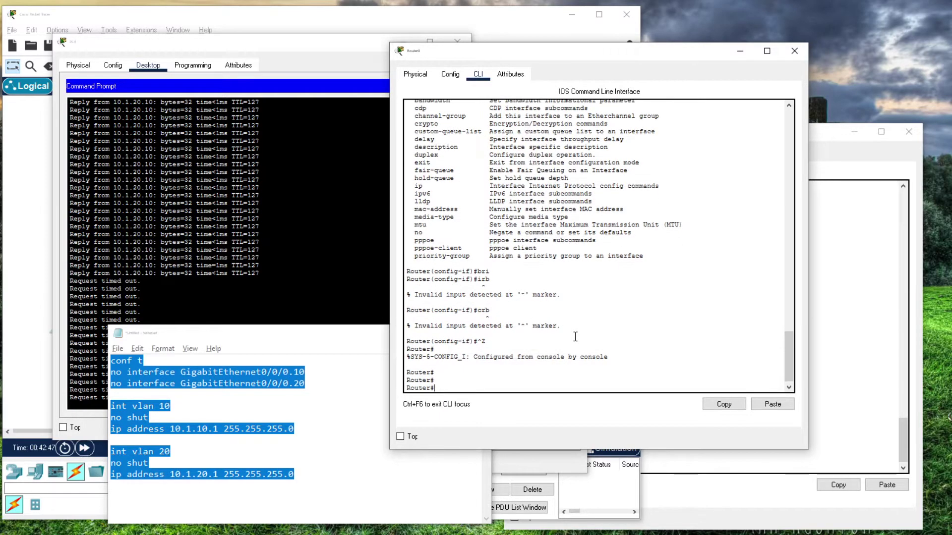
type("sh vl")
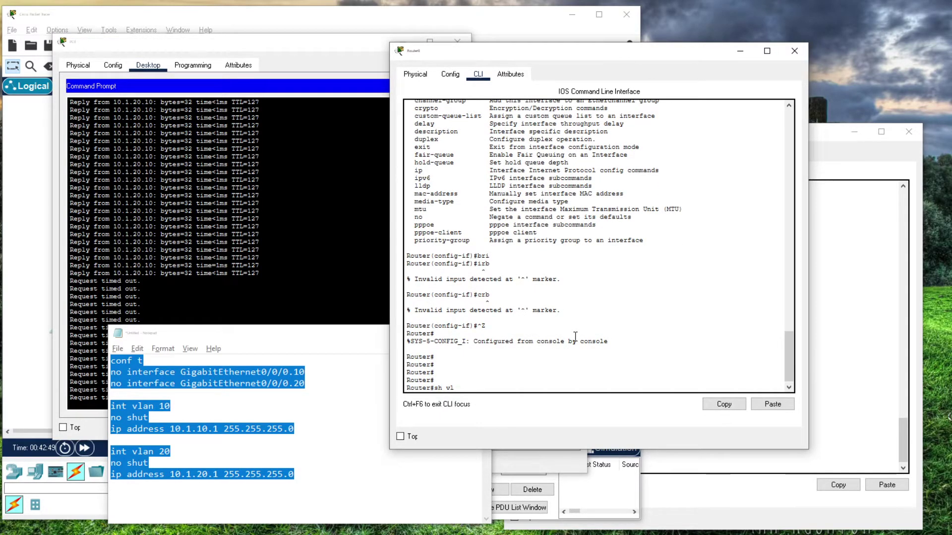
key("Tab")
key("Return")
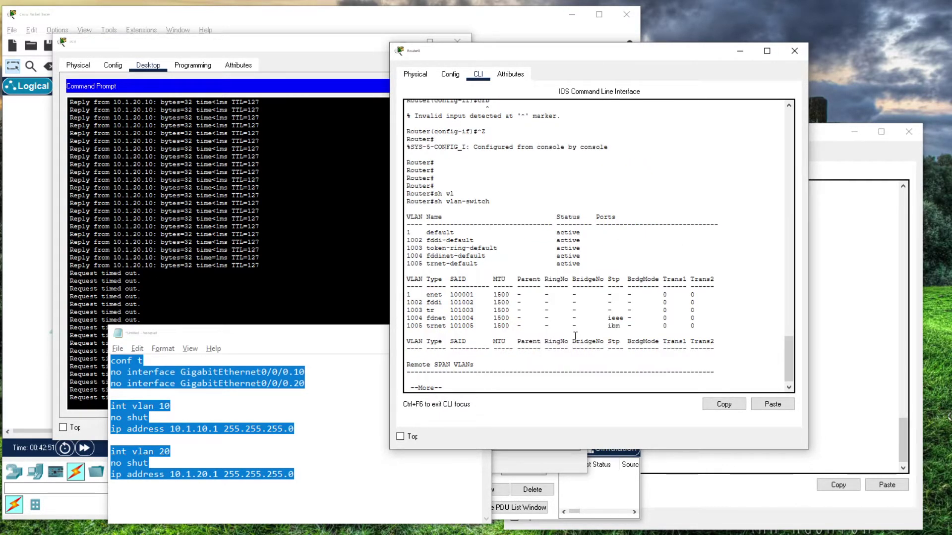
key("space")
Step: Display the router's MAC address table with sh mac-address-table
type("sh mac-")
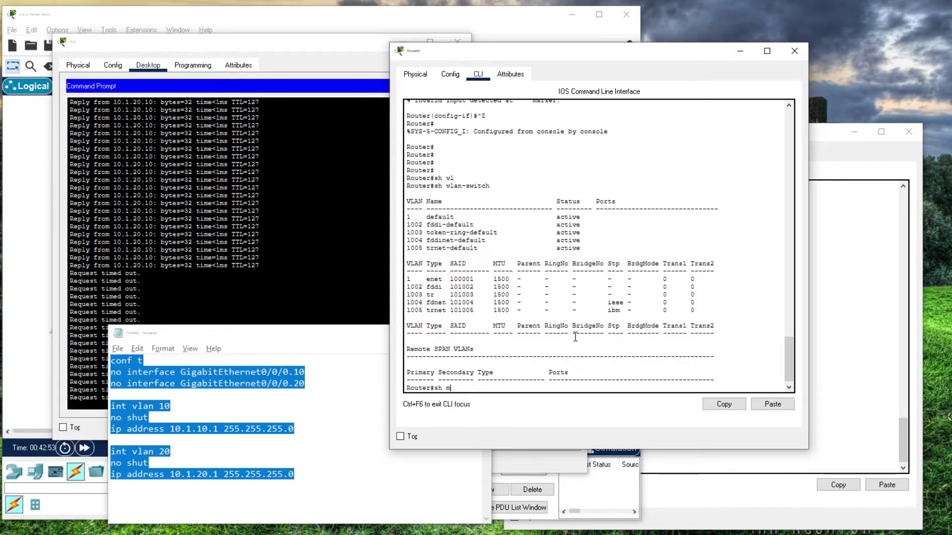
key("Tab")
key("Return")
key("Return")
key("Return")
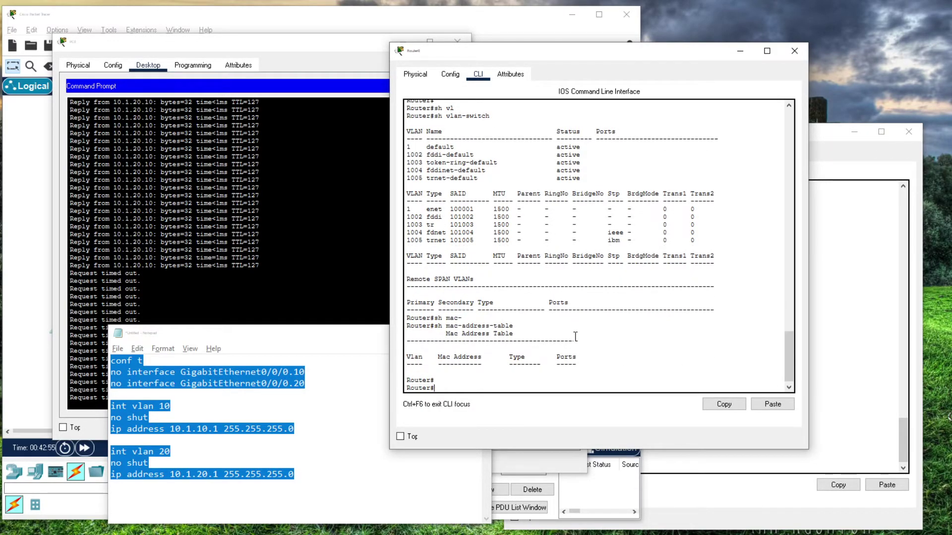
key("Return")
key("Return")
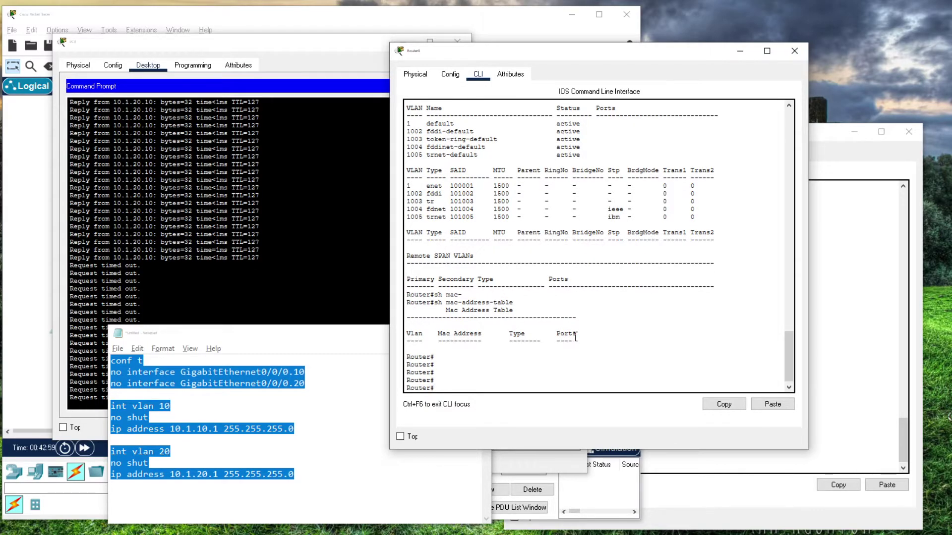
key("Return")
key("Return")
key("Return")
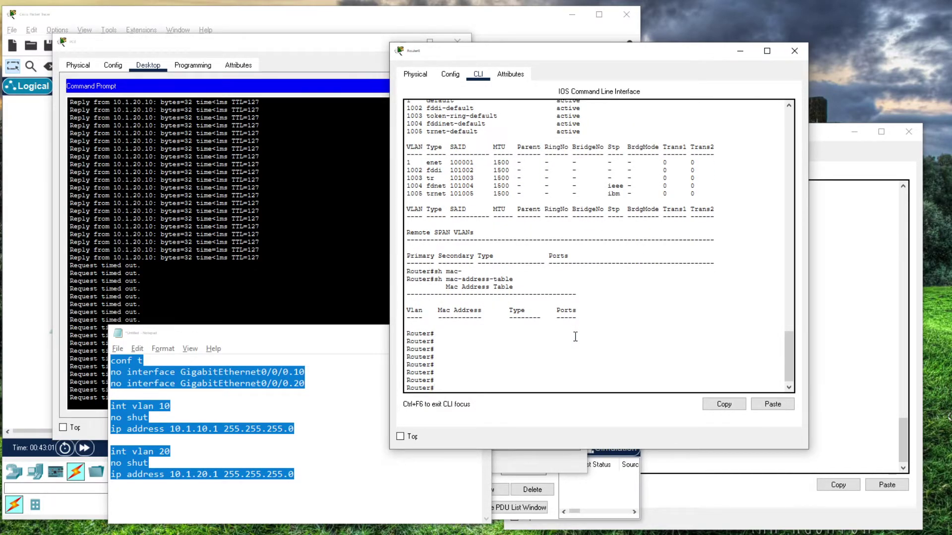
Step: List the router's interfaces with sh ip int br and examine the status of the two GigabitEthernet ports
key("Return")
key("Return")
type("sh ip")
key("BackSpace")
key("BackSpace")
key("BackSpace")
key("BackSpace")
type("t bnr")
key("BackSpace")
key("BackSpace")
type("r")
key("Return")
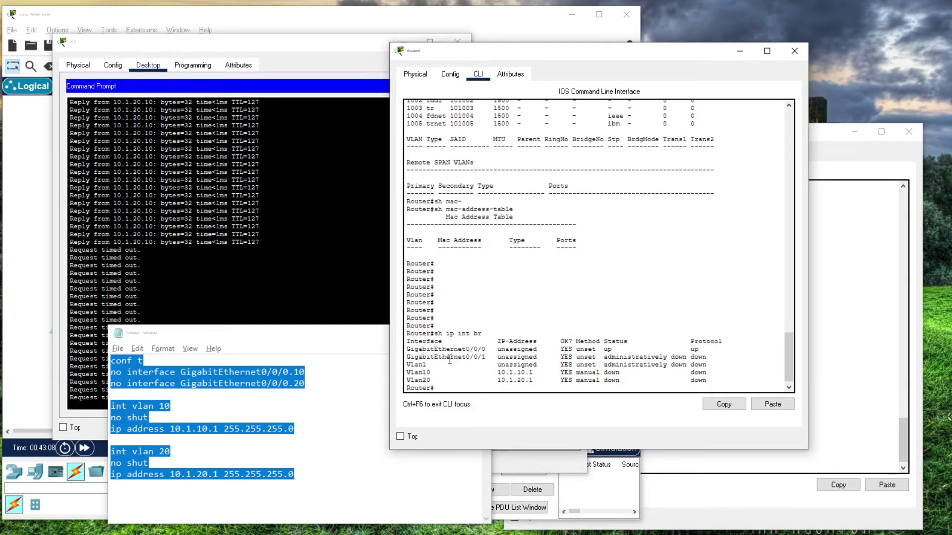
left_click_drag(406, 349, 713, 358)
left_click(739, 355)
Step: Try the switchport command again on GigabitEthernet0/0/0 from interface configuration mode, correcting the misspelled first entry
type("conf t")
key("Return")
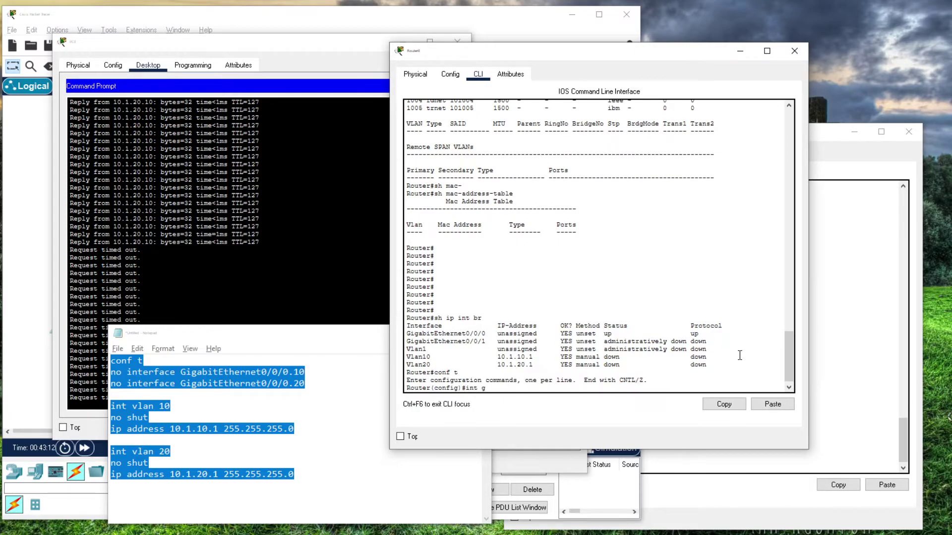
type("int g0/0/0")
key("Return")
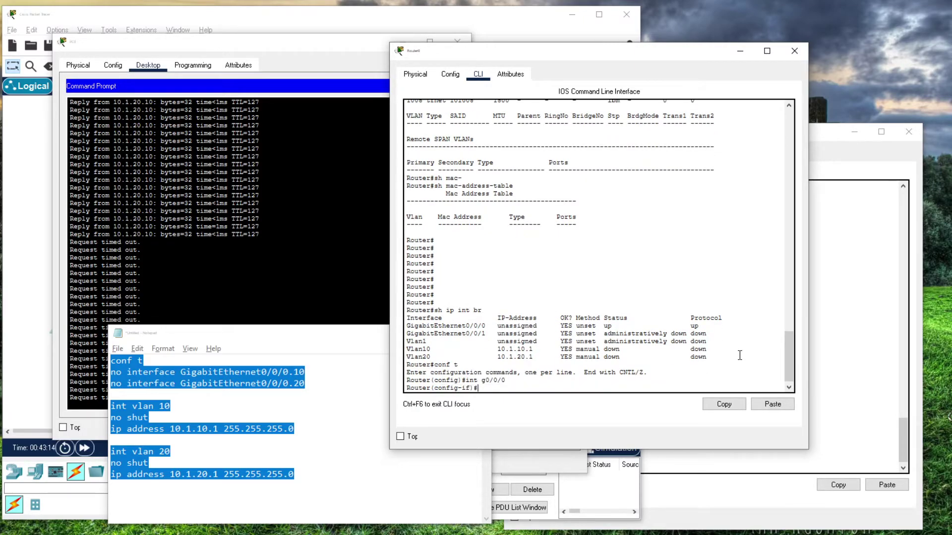
type("switchprot")
key("Return")
key("Up")
key("BackSpace")
type("ort")
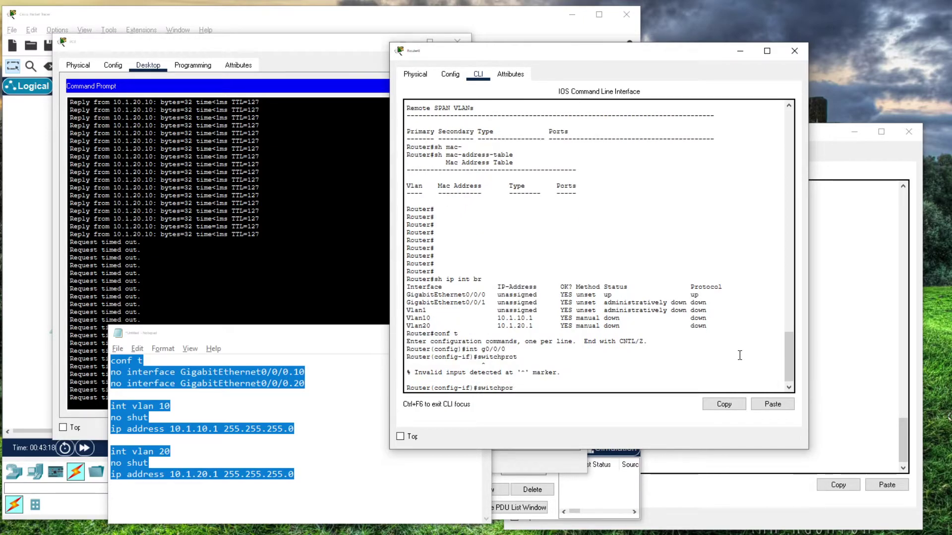
key("Return")
key("Return")
key("Return")
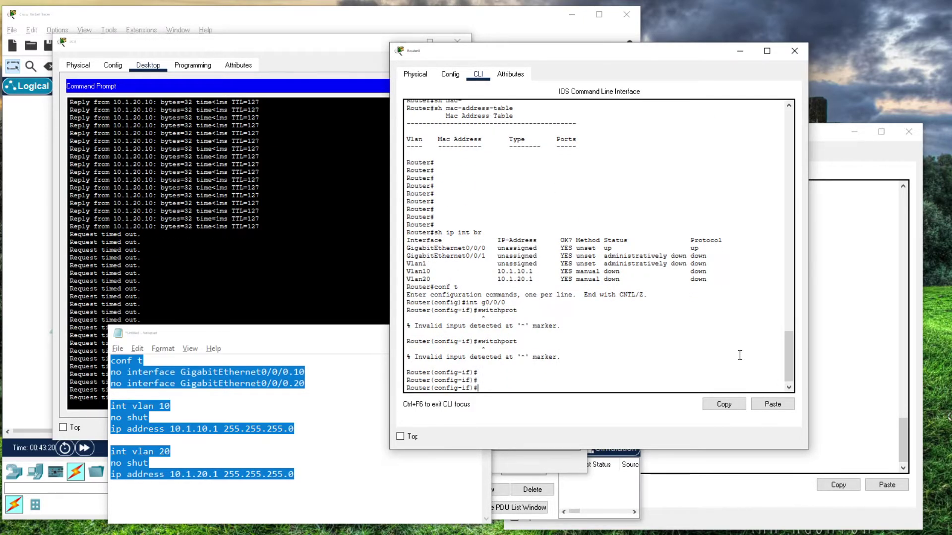
Step: Leave configuration mode and display the switchport status of GigabitEthernet0/0/0 with sh int g0/0/0 switchport
key("ctrl+z")
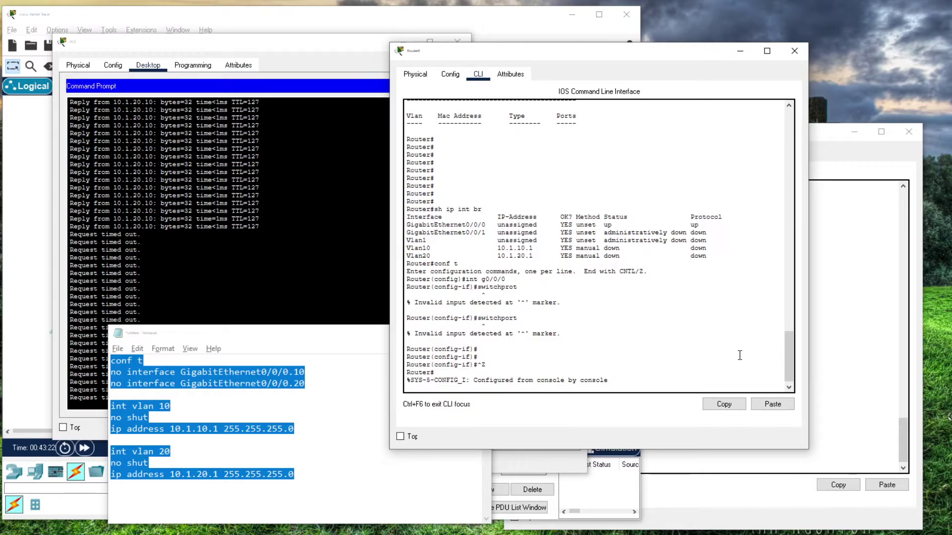
type("sh int g0/0/0 sw")
key("Tab")
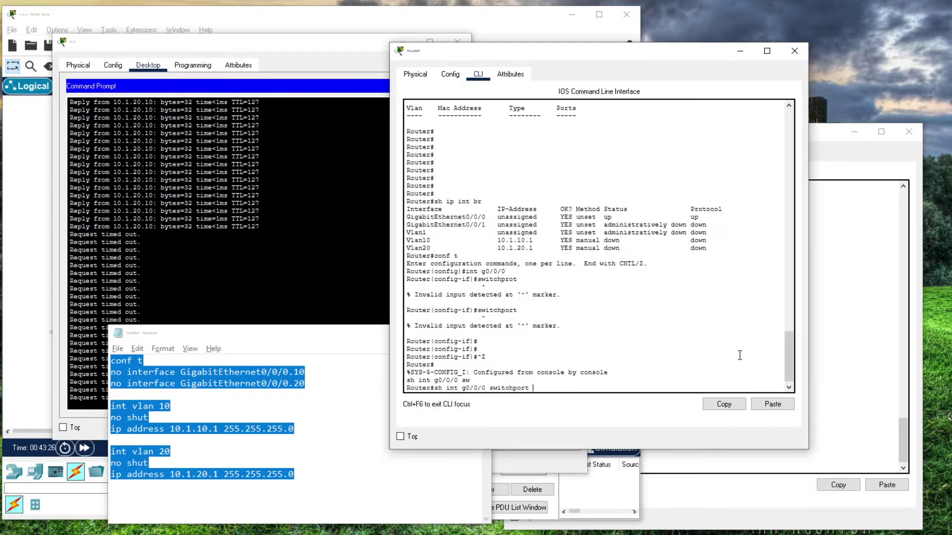
key("Return")
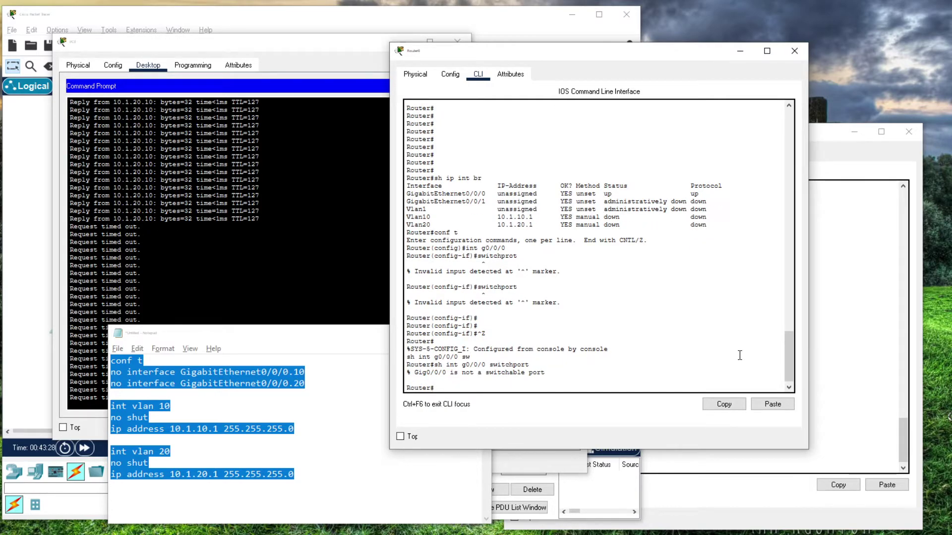
key("Return")
key("Return")
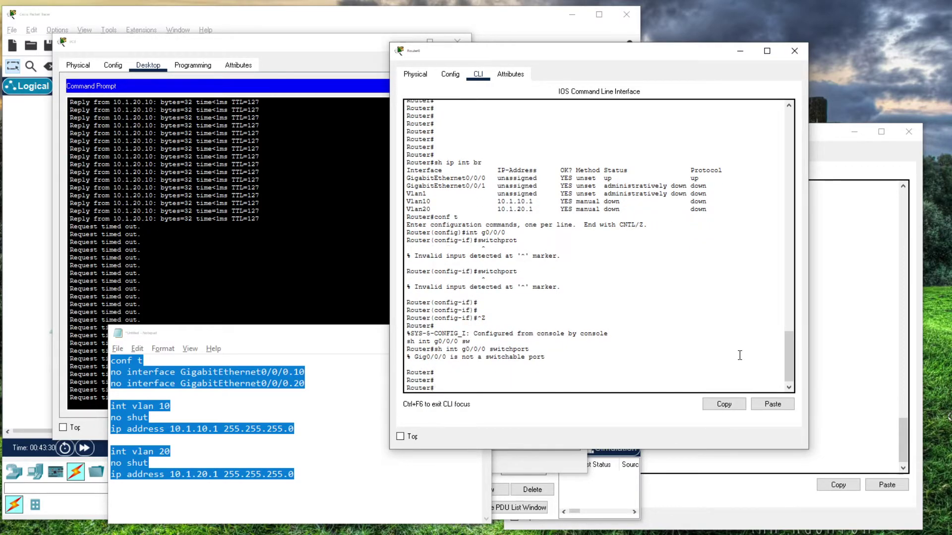
Step: Look over the router's available hardware modules and its configuration settings, and return to the router console
left_click(415, 74)
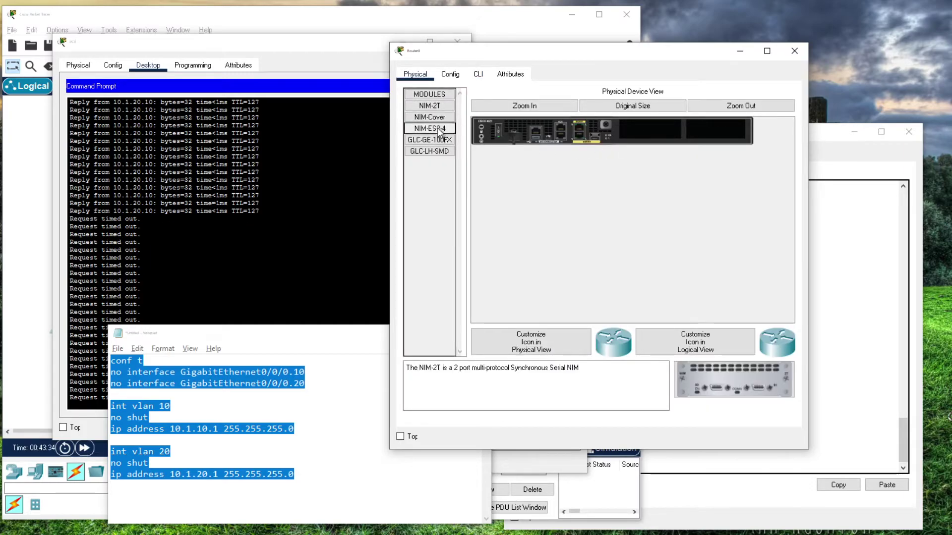
left_click(452, 74)
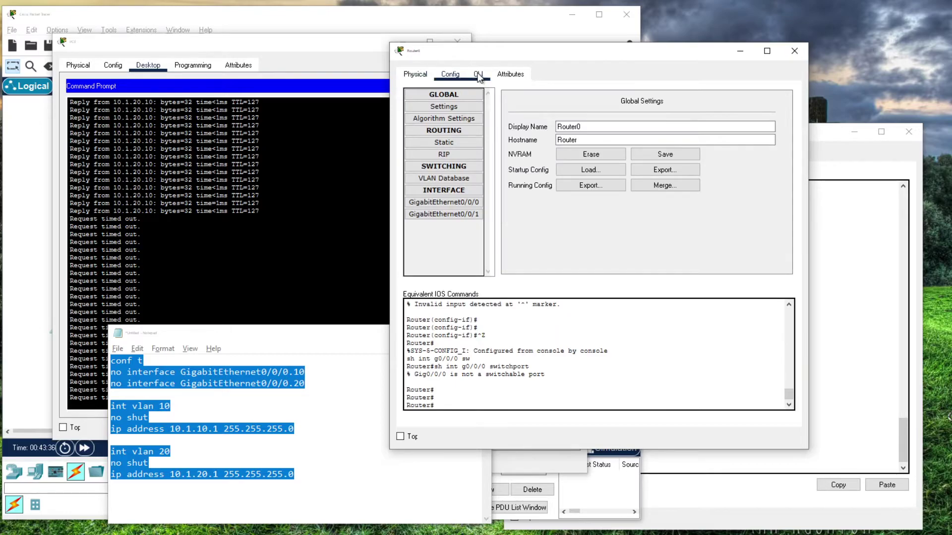
left_click(478, 74)
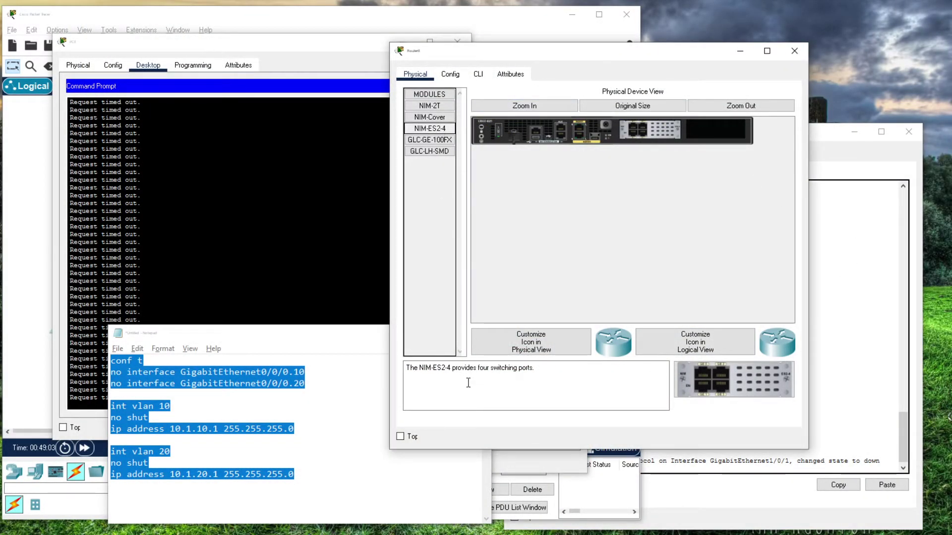
Step: Examine the description of the NIM-ES2-4 module, highlighting what kind of ports it provides
left_click_drag(476, 368, 533, 368)
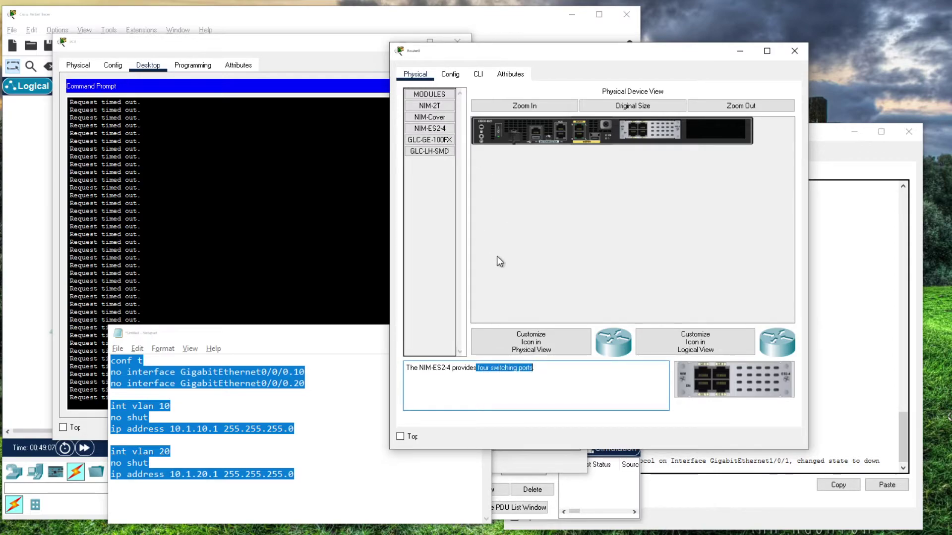
left_click(512, 393)
left_click_drag(534, 368, 400, 368)
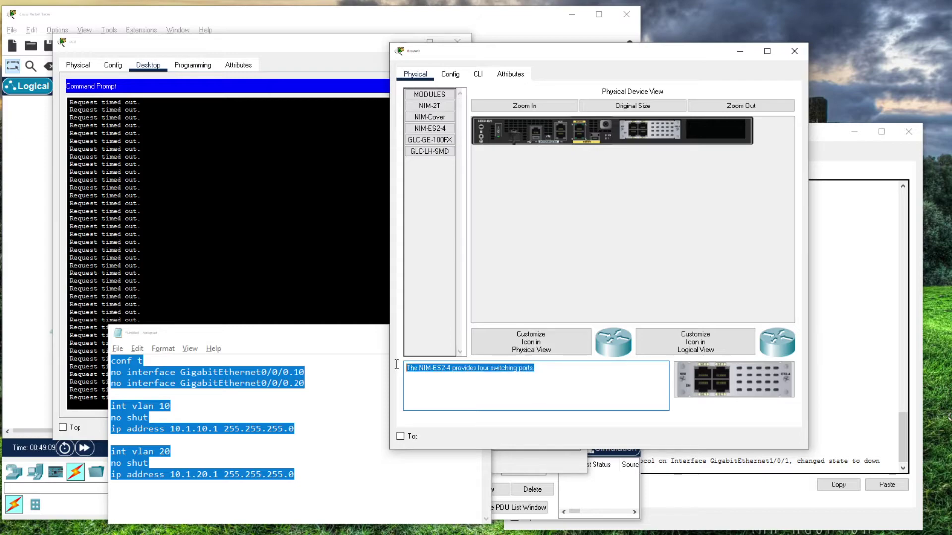
key("End")
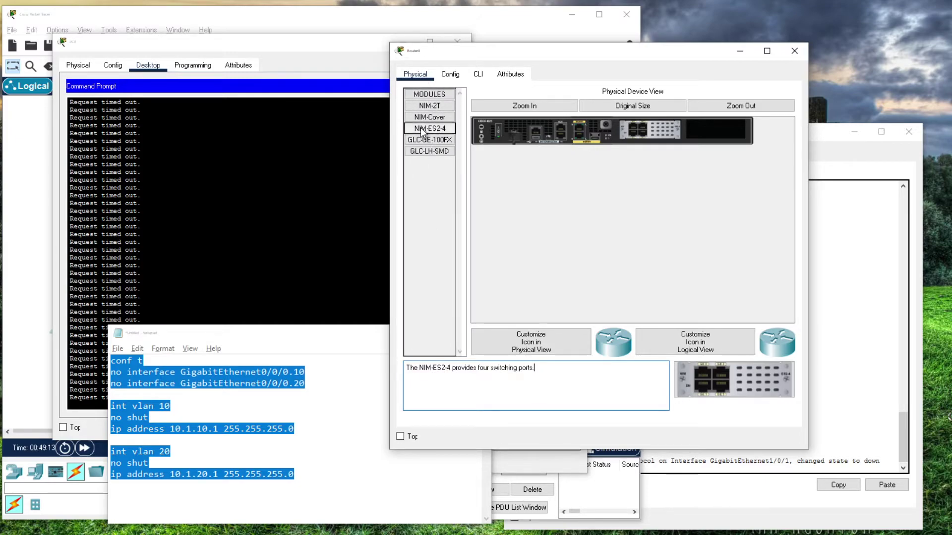
left_click_drag(421, 132, 469, 136)
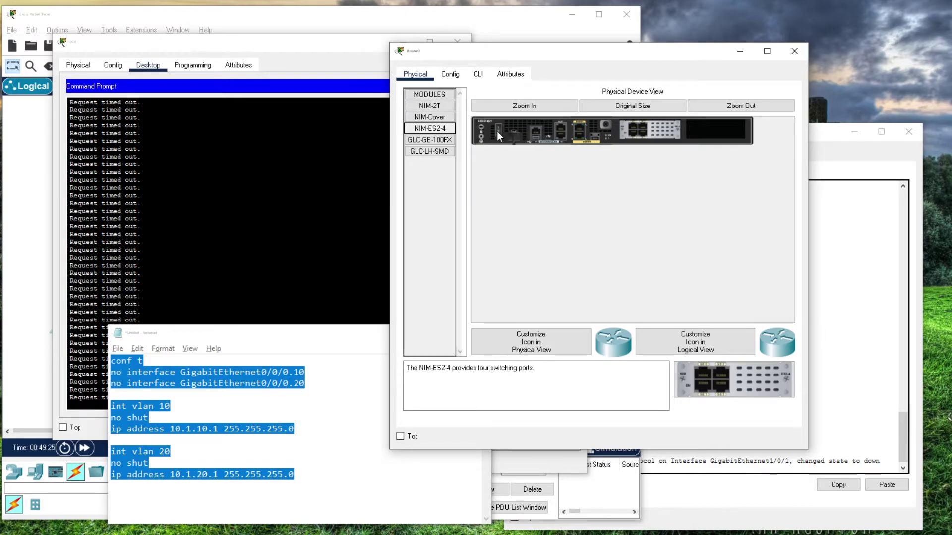
Step: List the router's interfaces with sh ip int br, correcting the mistyped first entry, and highlight GigabitEthernet0/1/0 to 0/1/3
left_click(478, 75)
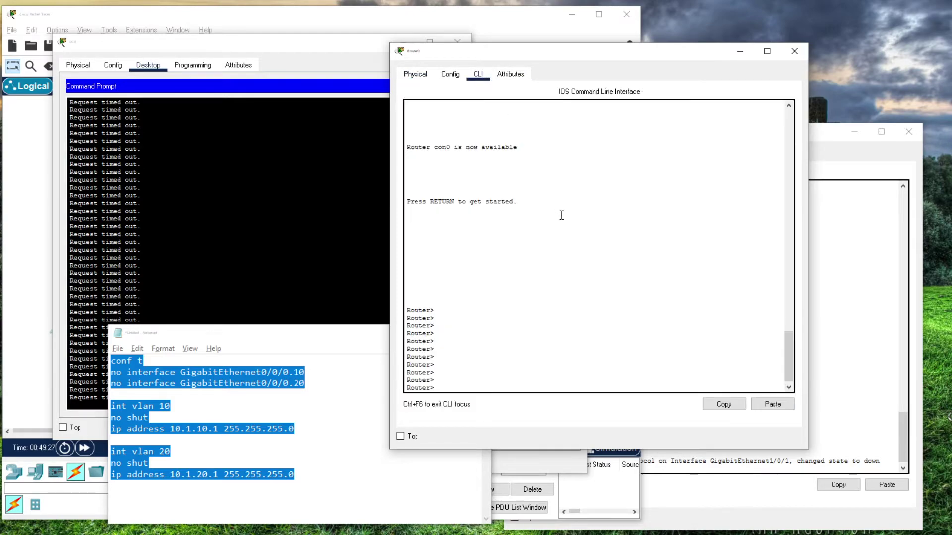
key("Return")
key("Return")
key("Return")
key("Return")
type("sh ip in tbr")
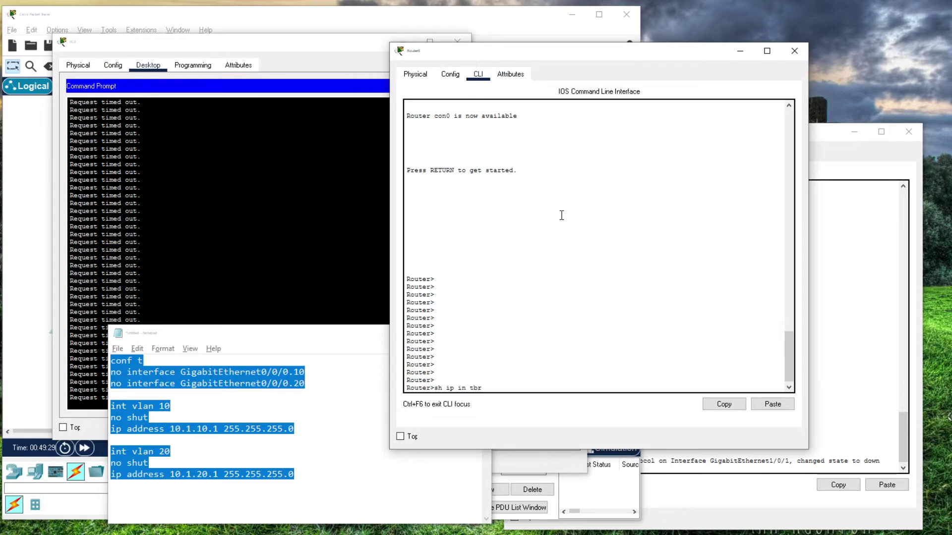
key("Return")
key("Up")
key("BackSpace")
key("BackSpace")
key("BackSpace")
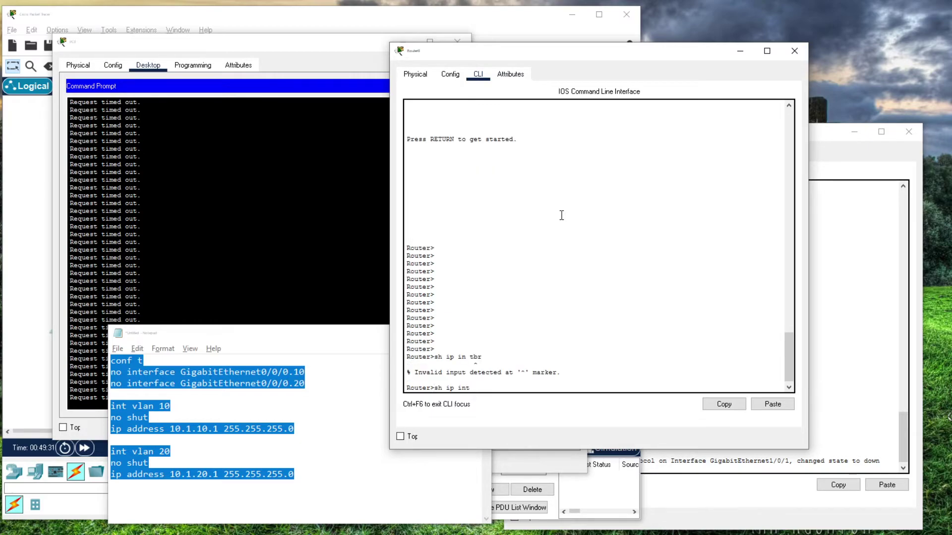
type("t br")
key("Return")
key("Return")
key("Return")
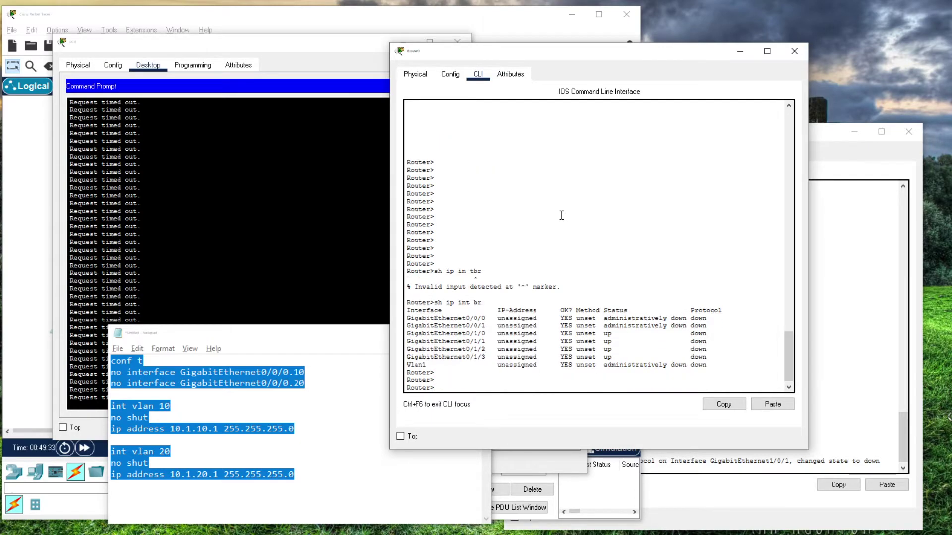
left_click_drag(406, 337, 726, 356)
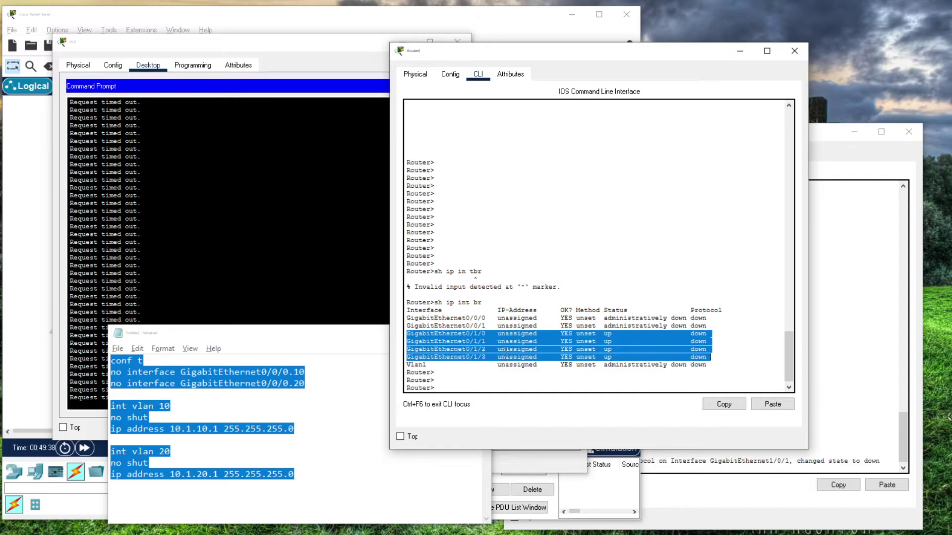
Step: Enter privileged mode and display the switchport status of GigabitEthernet0/0/0, correcting the mistyped interface number
left_click(582, 317)
key("Return")
key("Return")
key("Return")
type("en")
key("Return")
key("Return")
key("Return")
type("sh int g0/0/0/ sw")
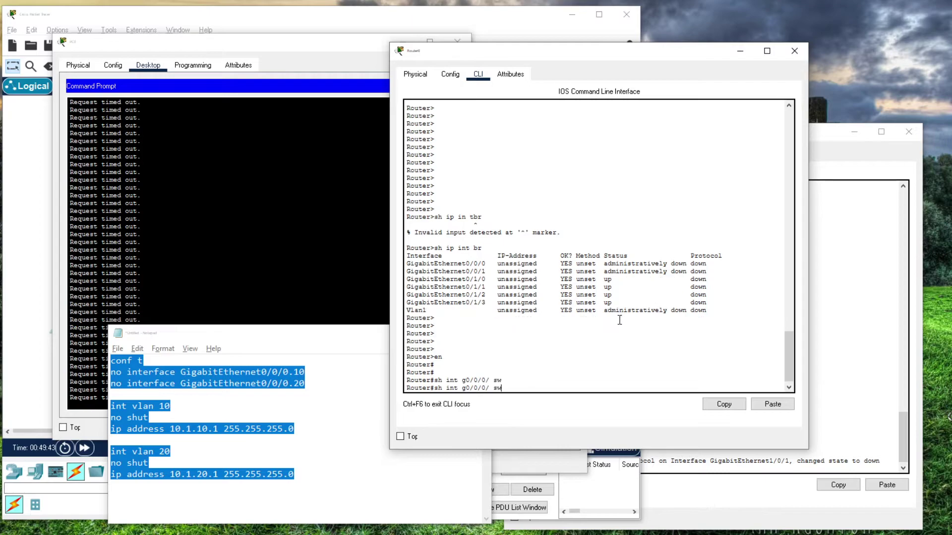
key("Tab")
key("Return")
key("Up")
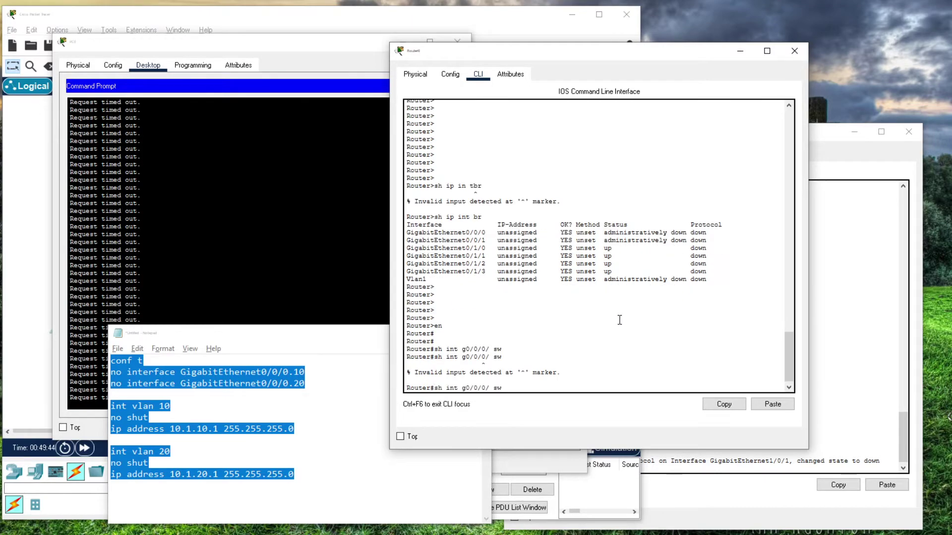
type("sw")
key("Tab")
key("Return")
key("Return")
key("Return")
Step: Display the switchport details of GigabitEthernet0/1/0 with sh int g0/1/0 switchport through to the end of the output
key("Up")
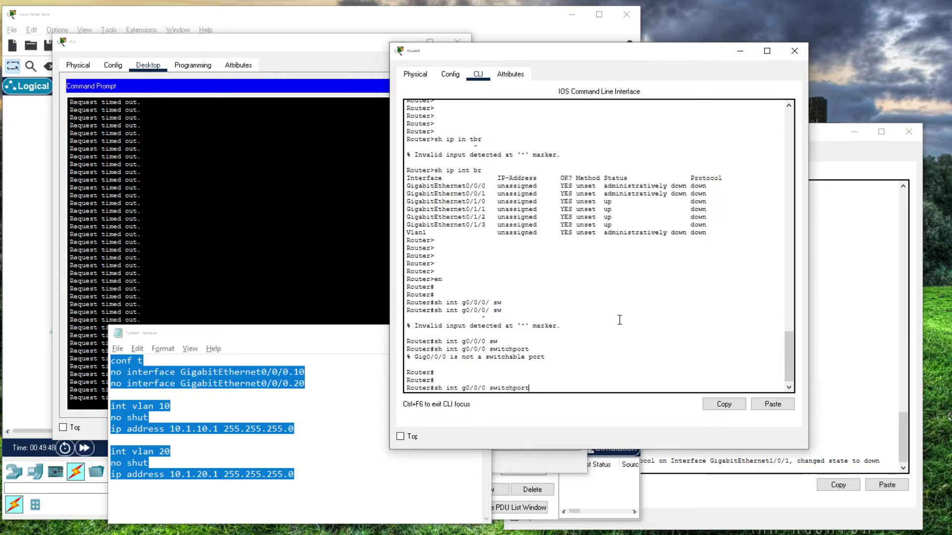
key("BackSpace")
key("BackSpace")
type("1/")
key("Return")
key("space")
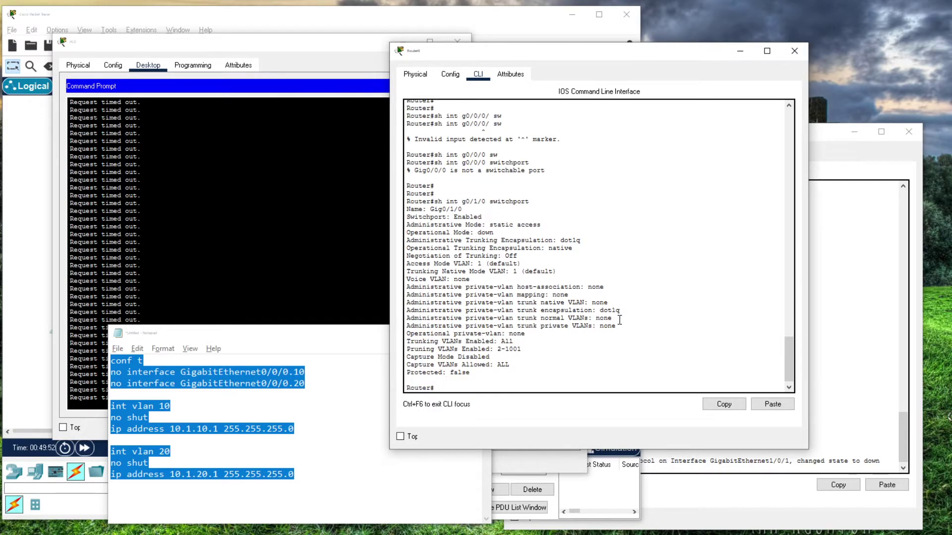
Step: Display the brief VLAN list on the router with sh vl br
key("Return")
key("Return")
key("Return")
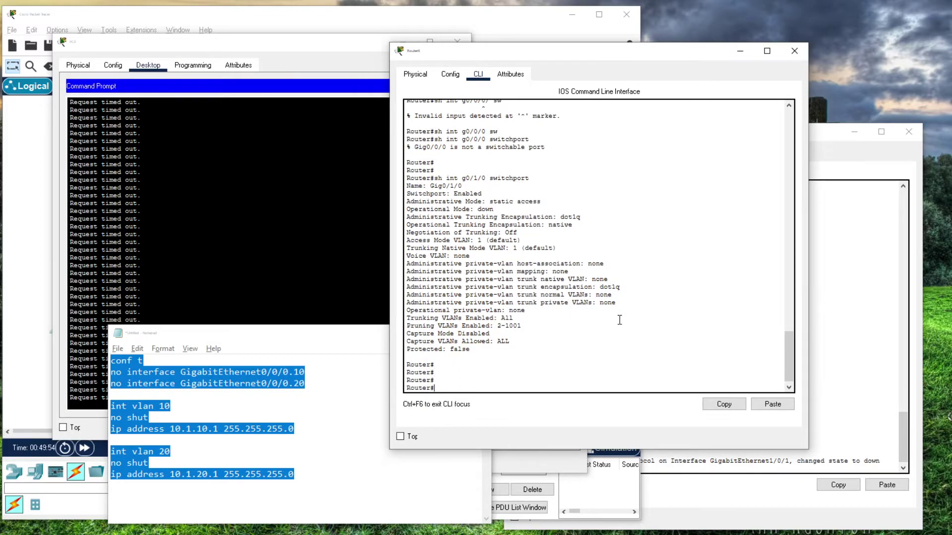
type("sh vl br")
key("Return")
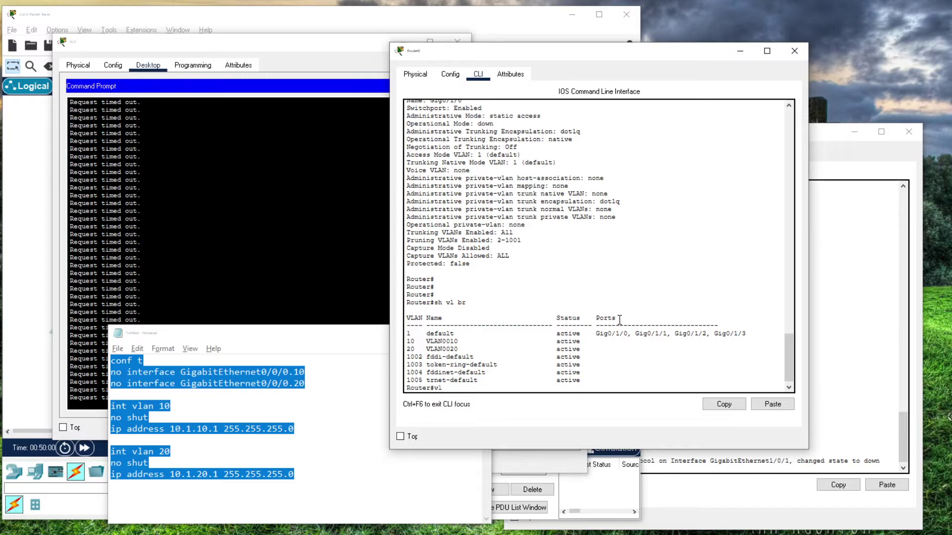
Step: Define VLANs 10 and 20 in the router's VLAN database mode and exit to apply them
type("vlan data")
key("Tab")
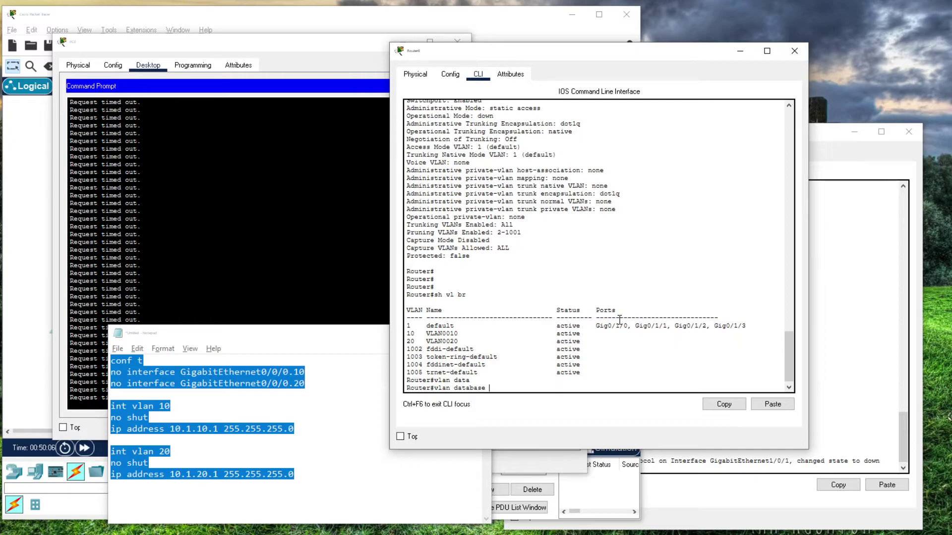
key("Return")
key("Return")
key("Return")
key("Return")
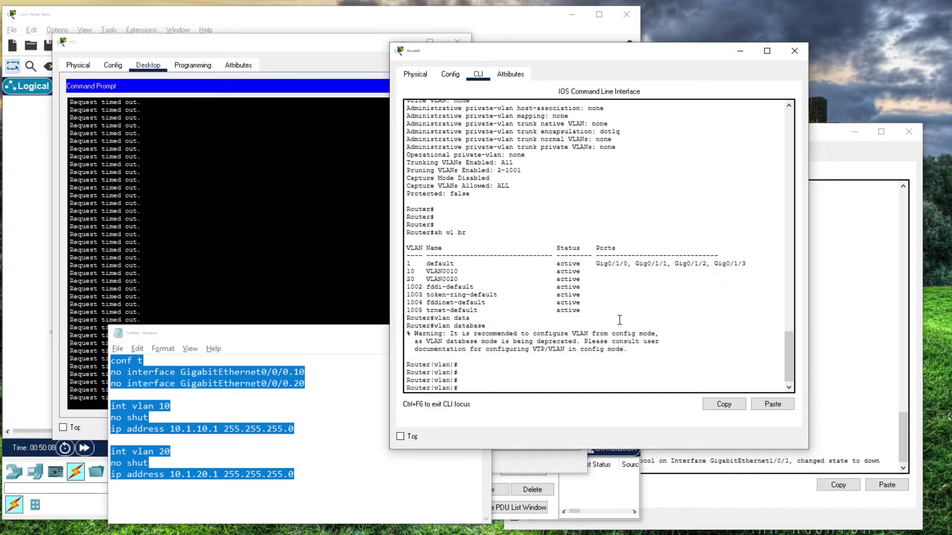
type("vlan 10")
key("Return")
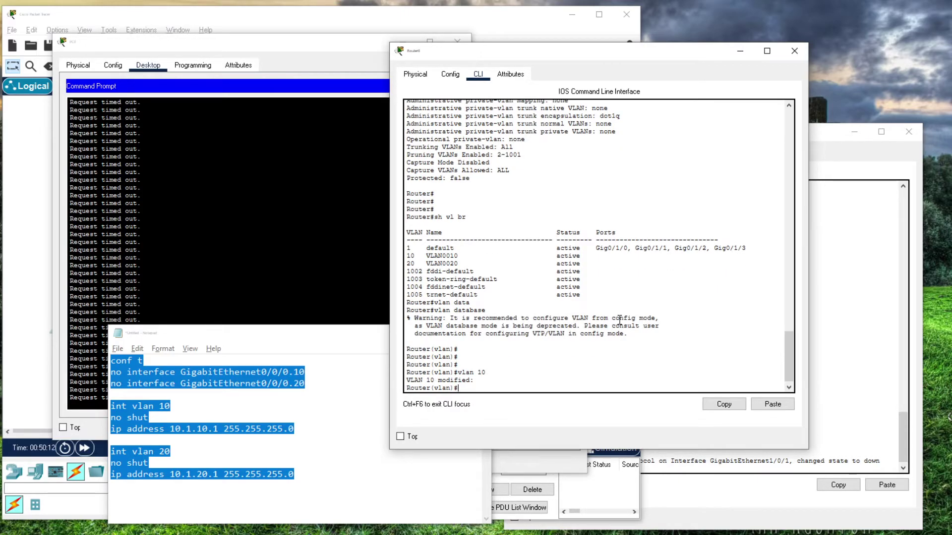
type("vlan 20")
key("Return")
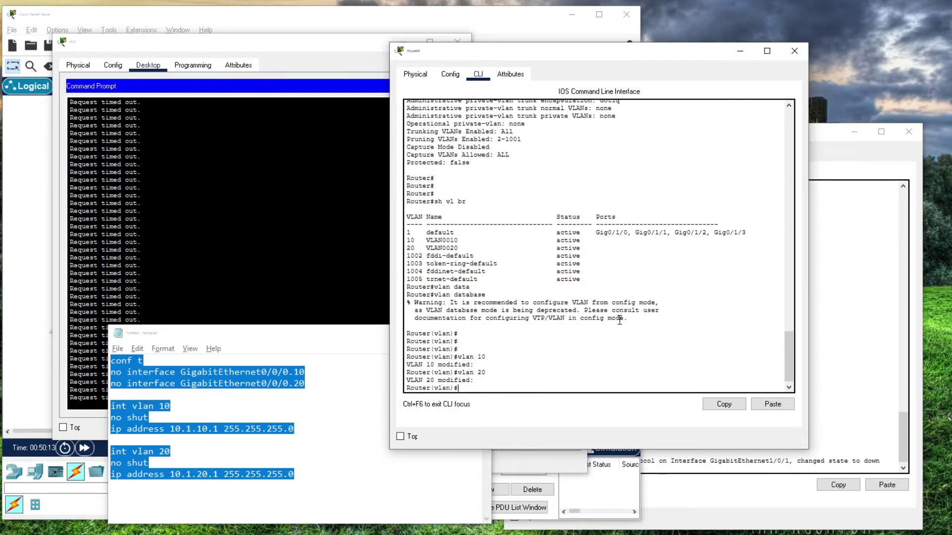
type("exit")
key("Return")
key("Return")
key("Return")
key("Return")
key("Return")
key("Return")
key("Return")
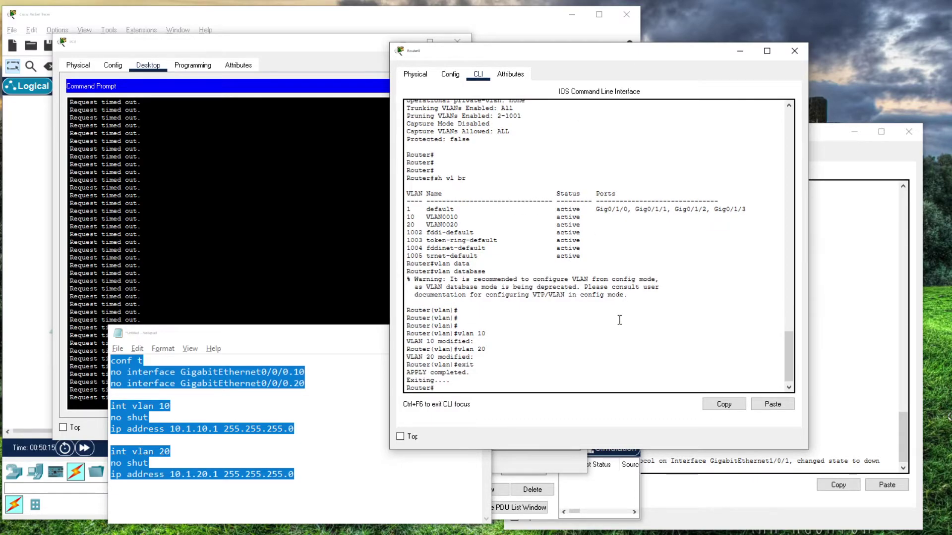
Step: Display the router's full VLAN table with sh vl and highlight the VLAN 10 and 20 entries
type("sh vl")
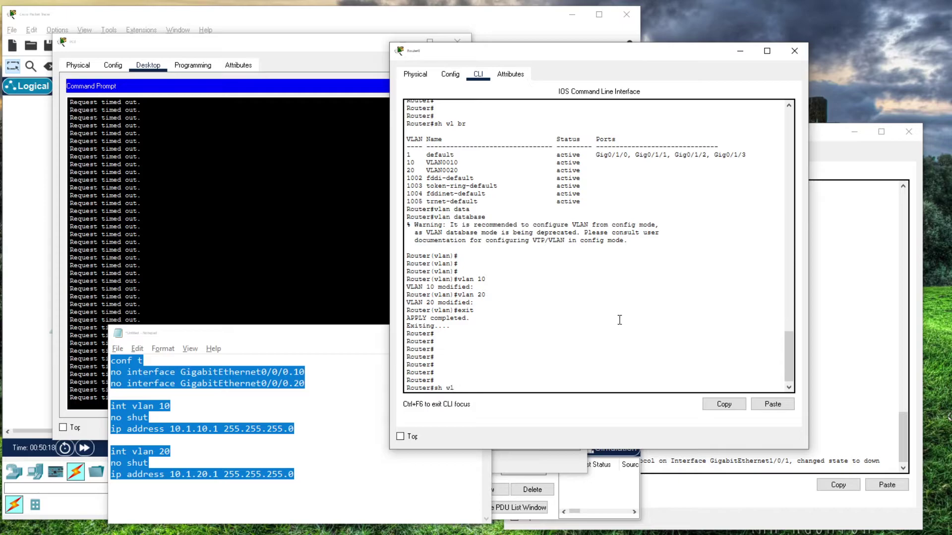
key("Return")
key("q")
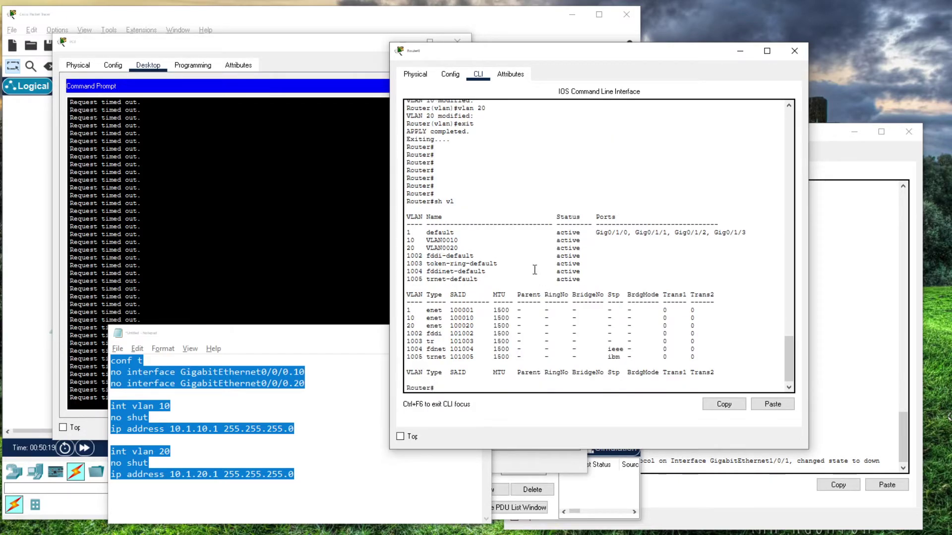
left_click_drag(407, 239, 640, 248)
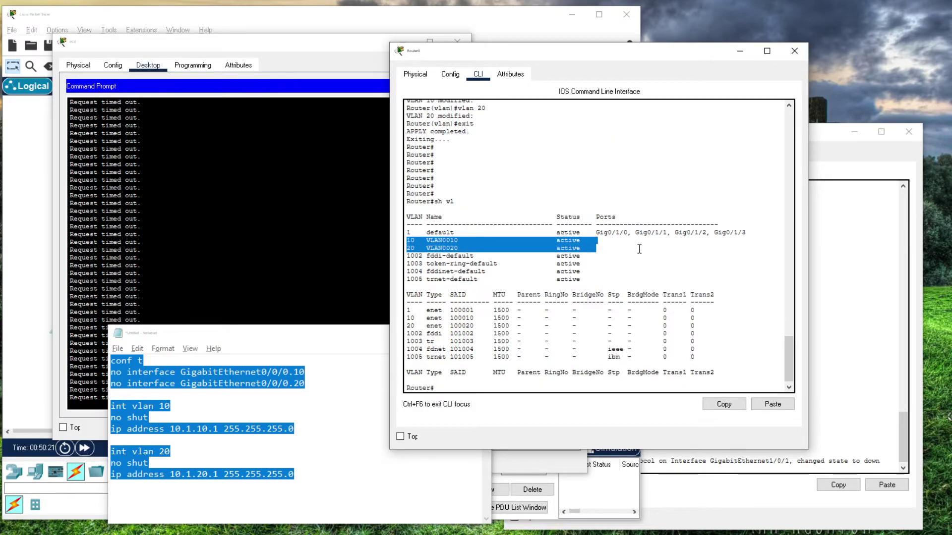
left_click(640, 249)
Step: Display the router's interface summary with sh ip int br
key("Return")
key("Return")
key("Return")
type("sh ip i")
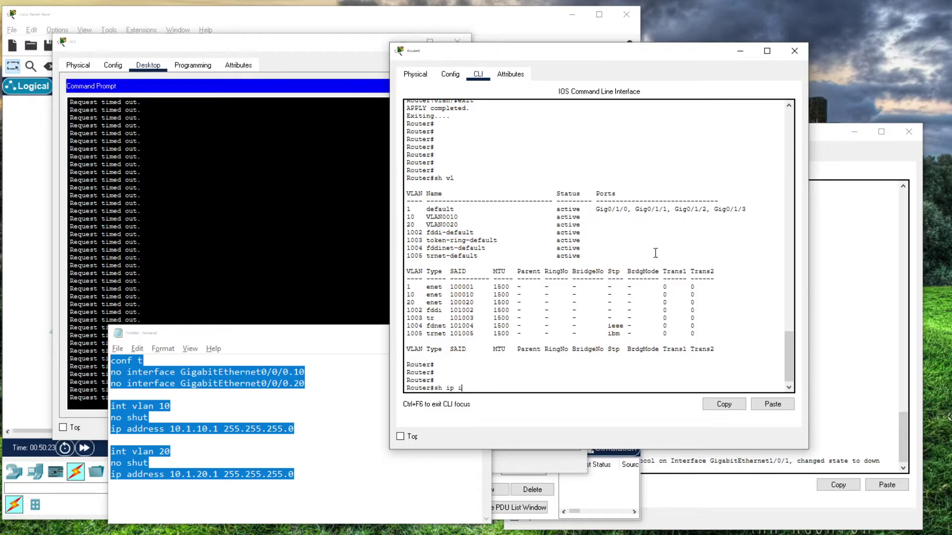
key("Return")
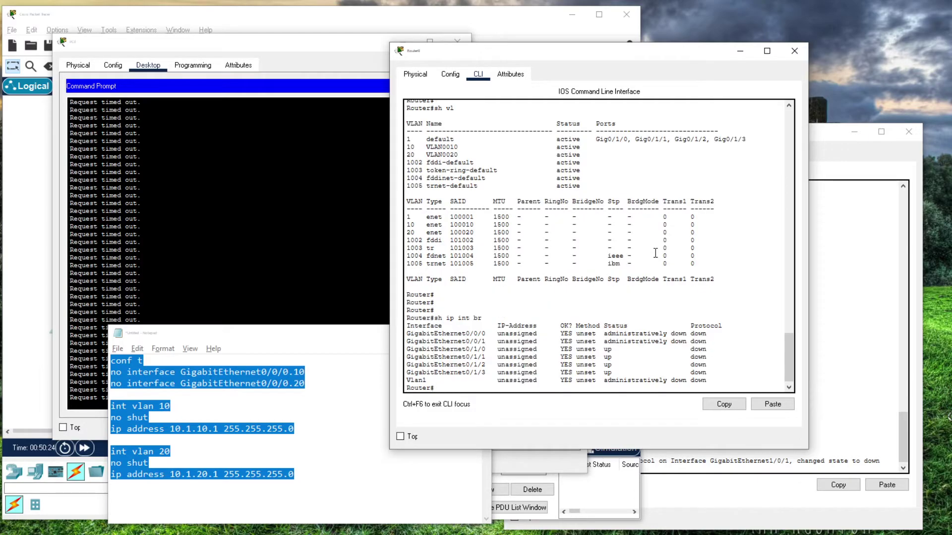
Step: Glance at the Notepad configuration script, return to the router console and repeat the sh ip int br listing
left_click(254, 334)
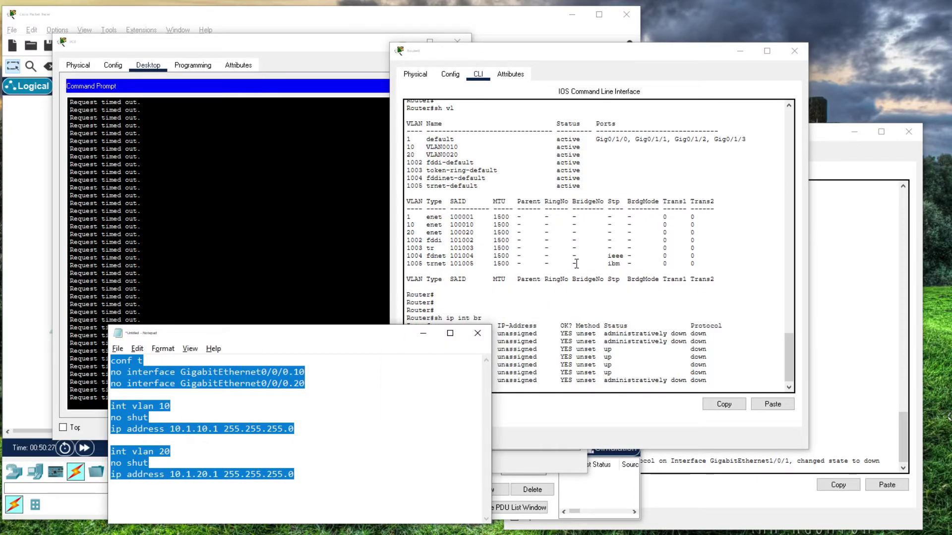
left_click(583, 281)
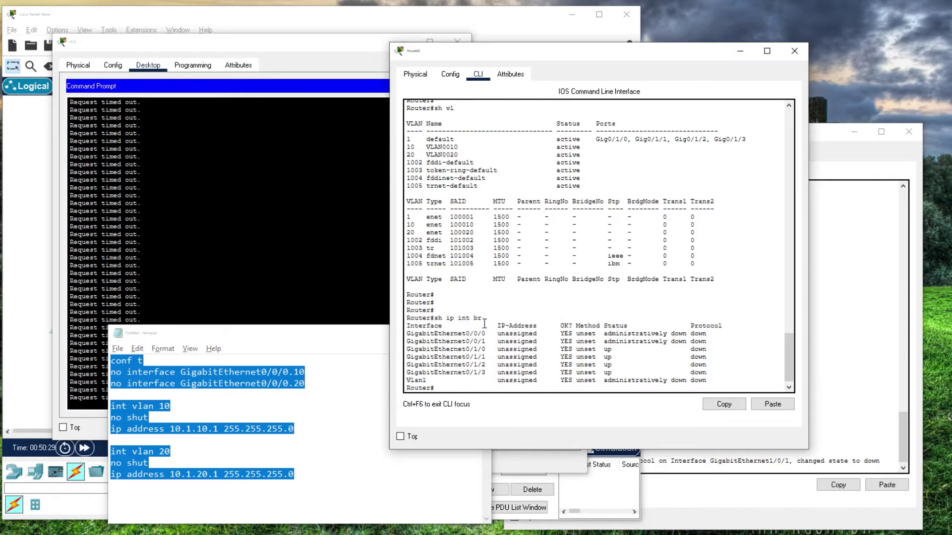
key("Return")
key("Return")
key("Return")
key("Up")
key("Return")
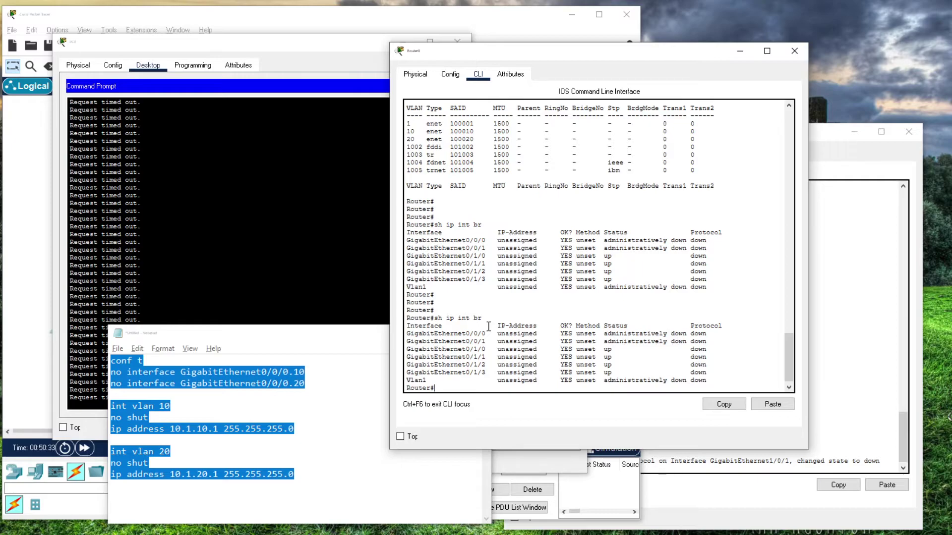
Step: Query the VLAN 10 interface configuration with sh run int vl 10 and page through the full running configuration with sh run
type("sh run int vl 10")
key("Return")
type("sh run")
key("Return")
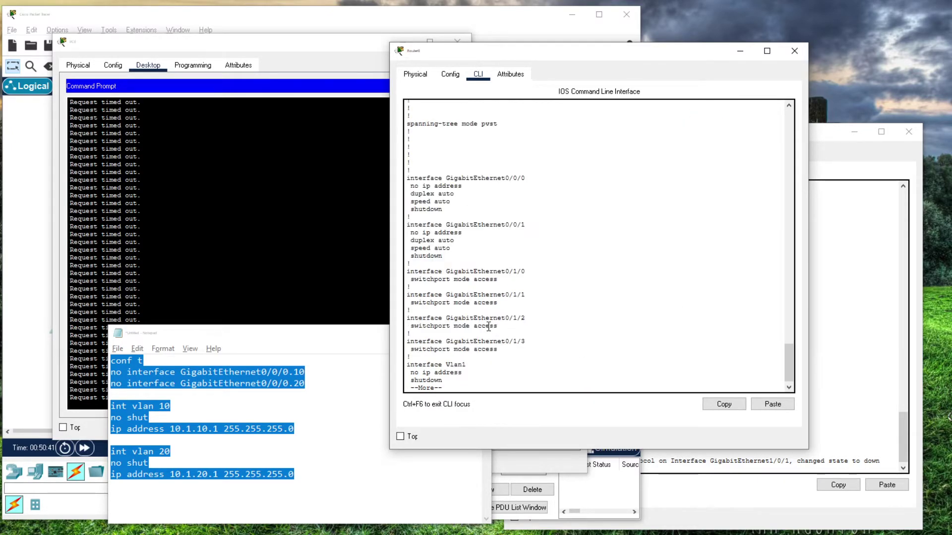
key("space")
key("space")
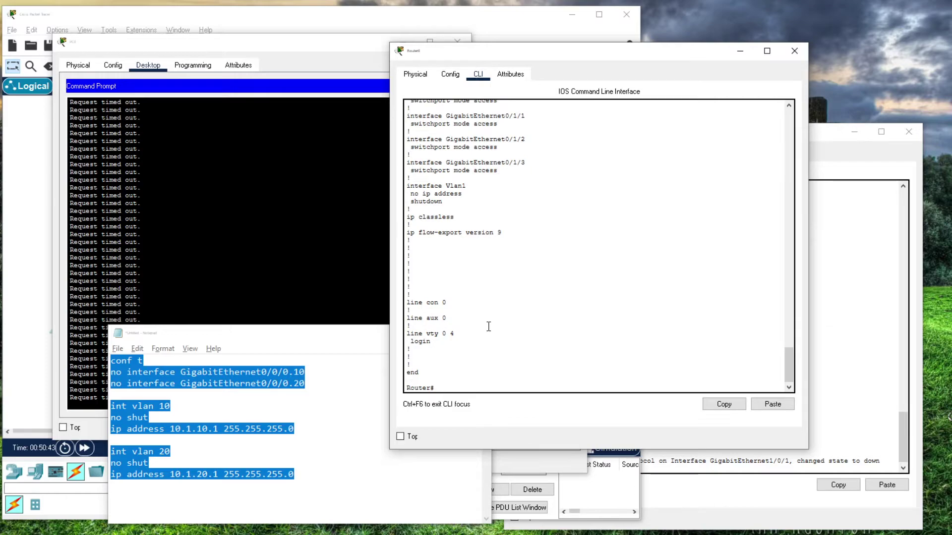
Step: Paste the Notepad script into the router console to configure interfaces VLAN 10 as 10.1.10.1 and VLAN 20 as 10.1.20.1, mask 255.255.255.0
type("co")
left_click(340, 334)
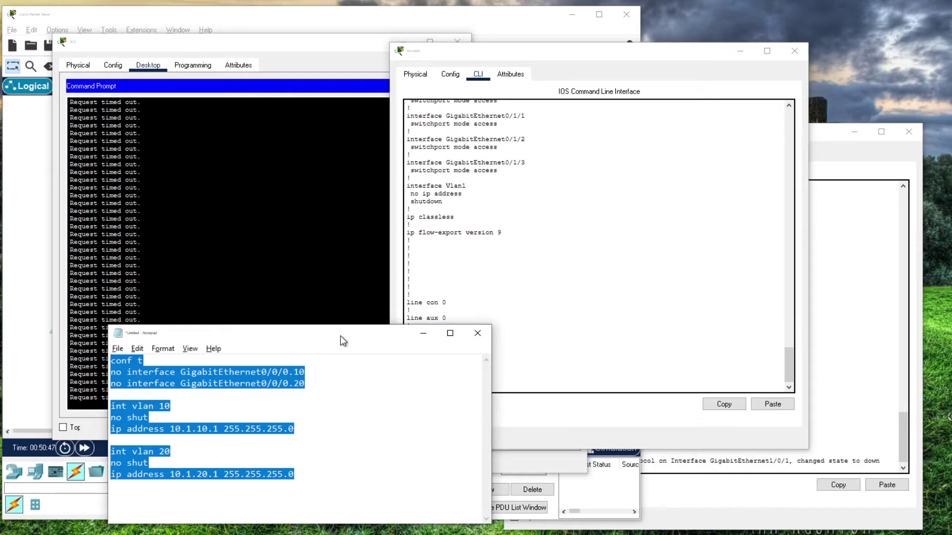
left_click(622, 299)
right_click(622, 298)
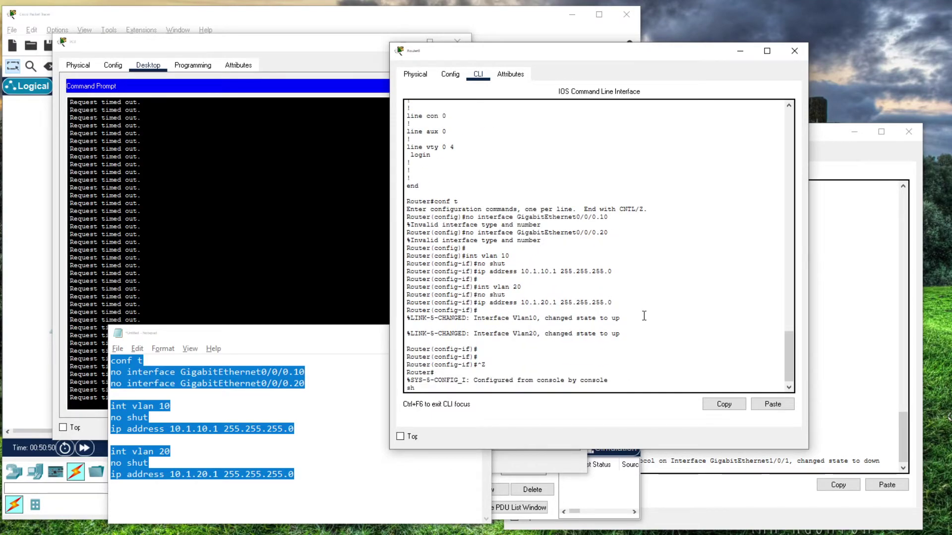
Step: Display the router's interface summary with sh ip int br and highlight the VLAN interface status and the GigabitEthernet0/0/0 entry
key("Return")
key("Return")
key("Return")
key("Return")
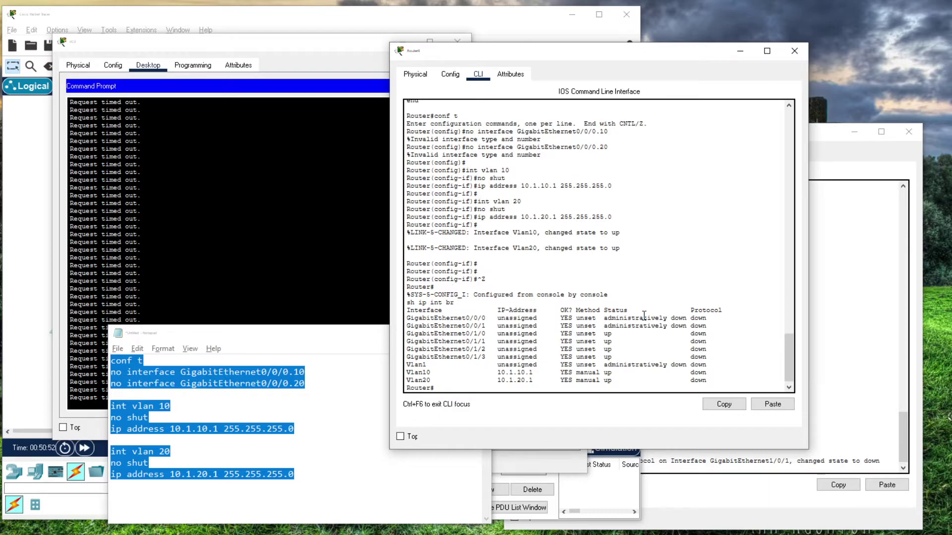
left_click_drag(421, 353, 711, 353)
left_click(677, 349)
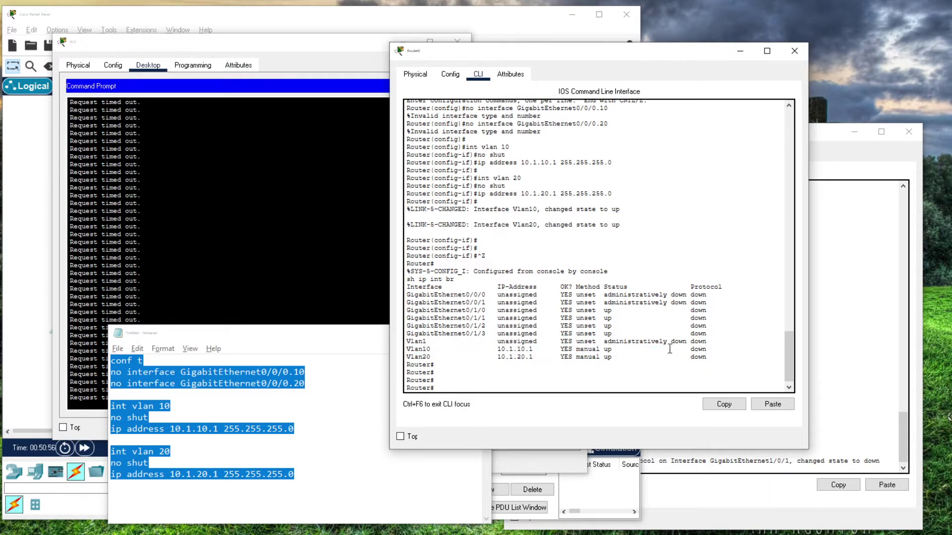
left_click_drag(599, 349, 711, 350)
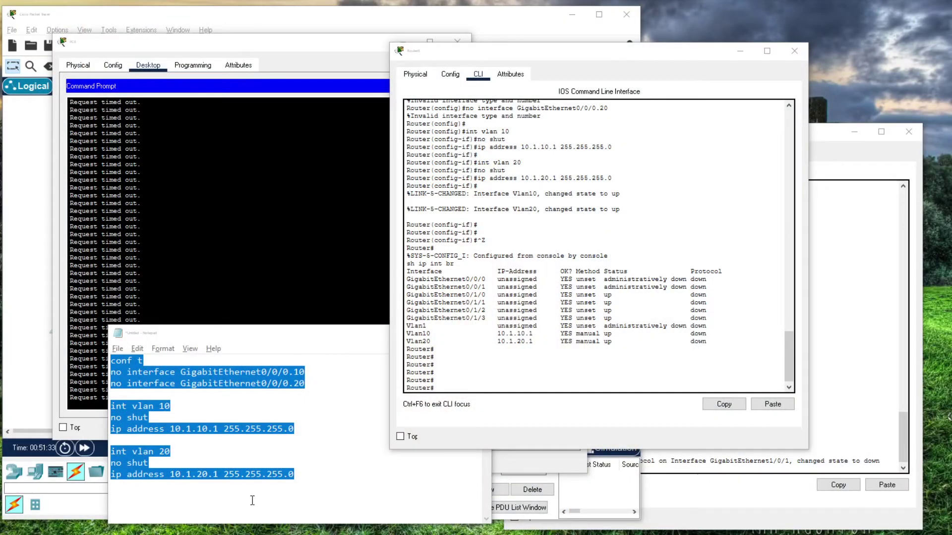
left_click(546, 343)
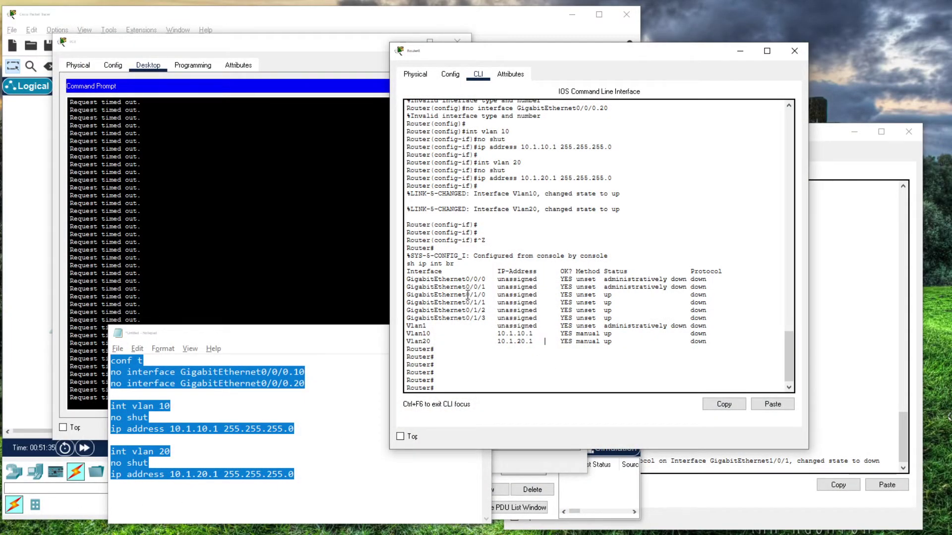
left_click_drag(454, 279, 491, 280)
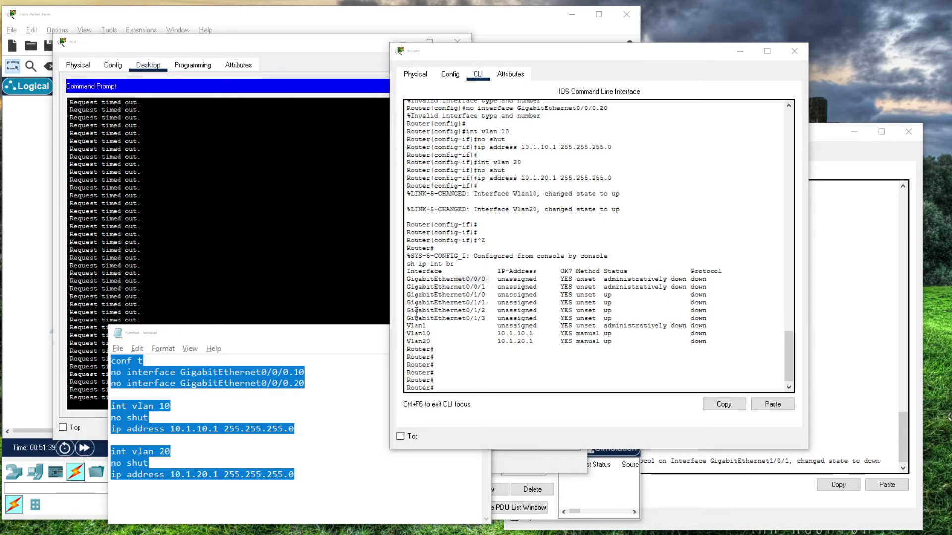
Step: Replace the router-to-switch cable with a copper straight-through link from the switch's GigabitEthernet1/0/1 to the router's GigabitEthernet0/1/0
left_click(29, 126)
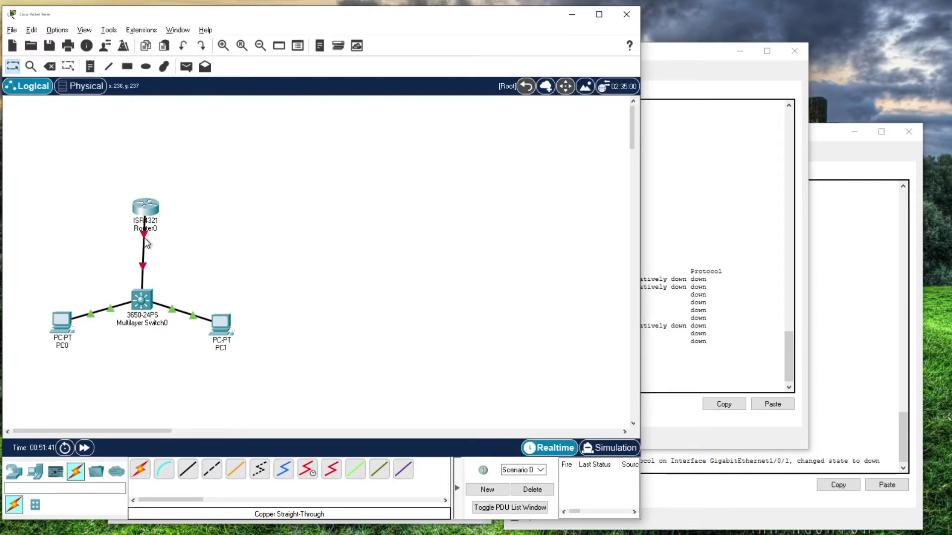
left_click(49, 66)
left_click(141, 249)
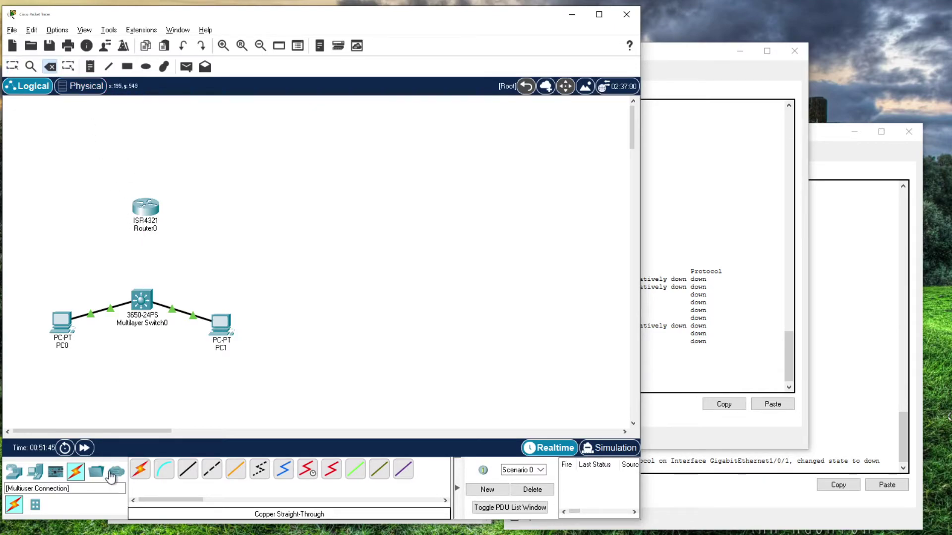
left_click(141, 299)
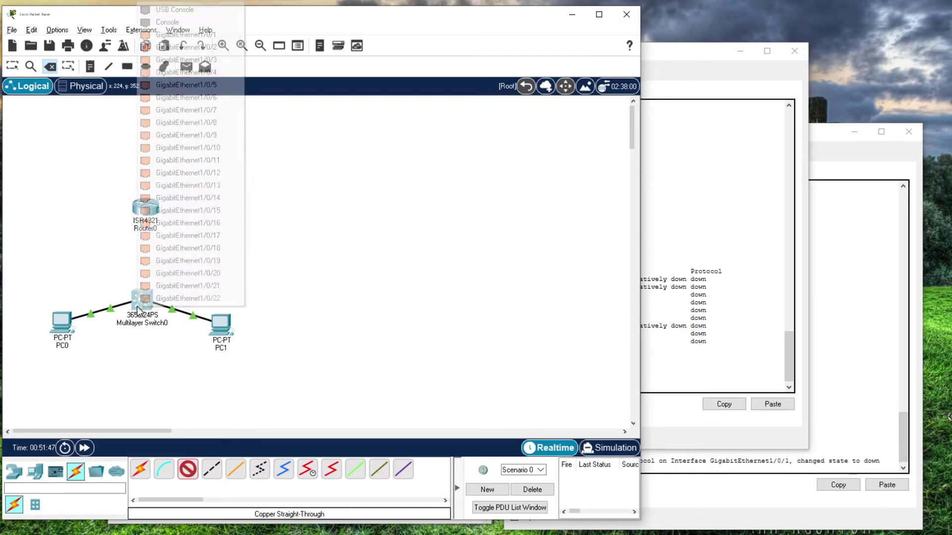
left_click(166, 34)
left_click(144, 207)
left_click(197, 283)
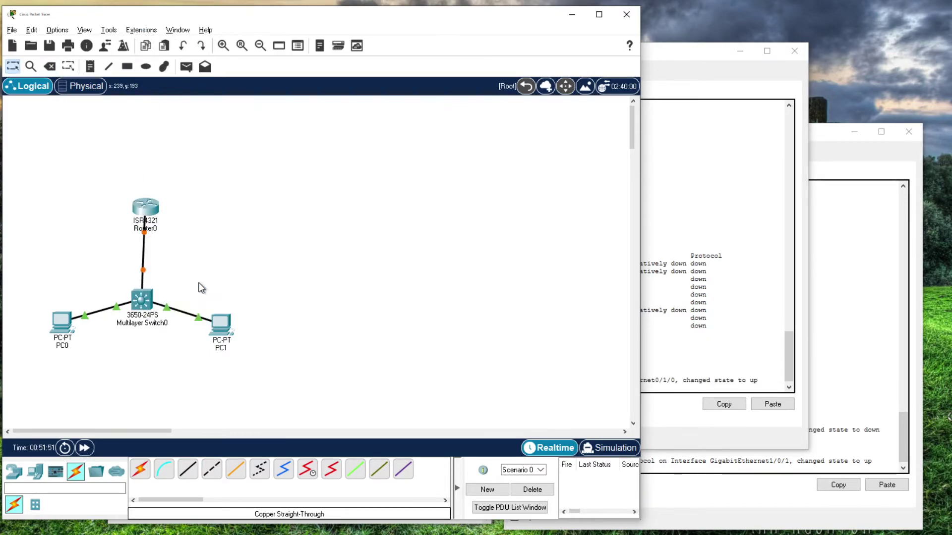
Step: Return to the router console and try to display the running configuration of interface g0/0/0
left_click(677, 187)
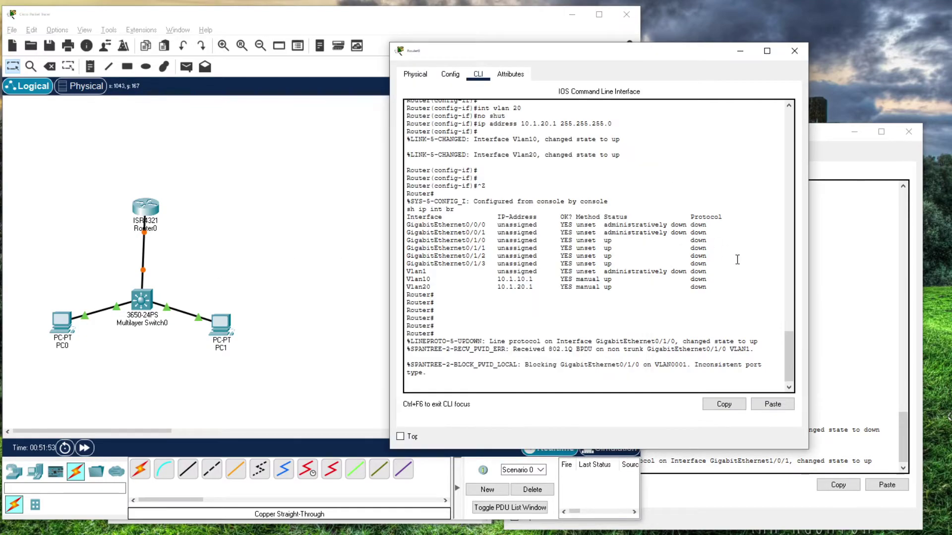
key("Return")
key("Return")
key("Return")
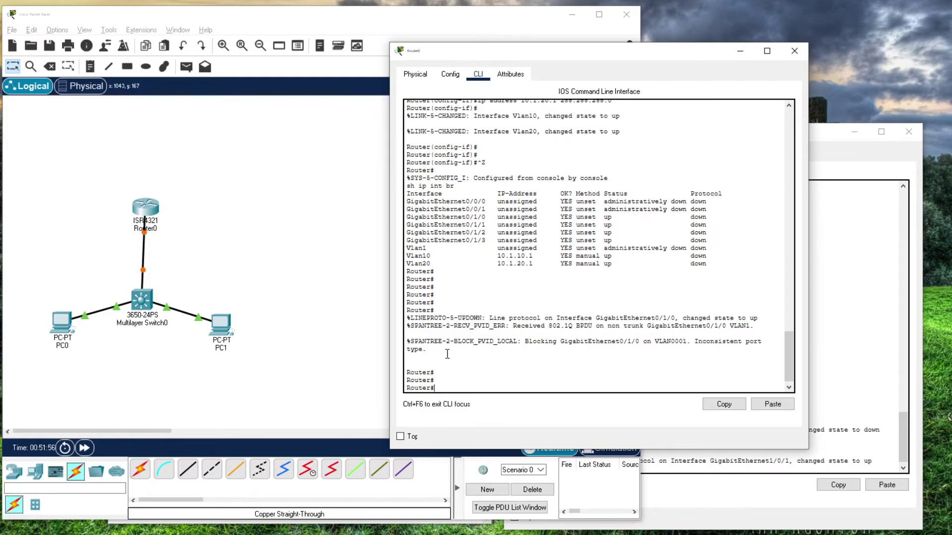
key("Return")
key("Return")
key("Return")
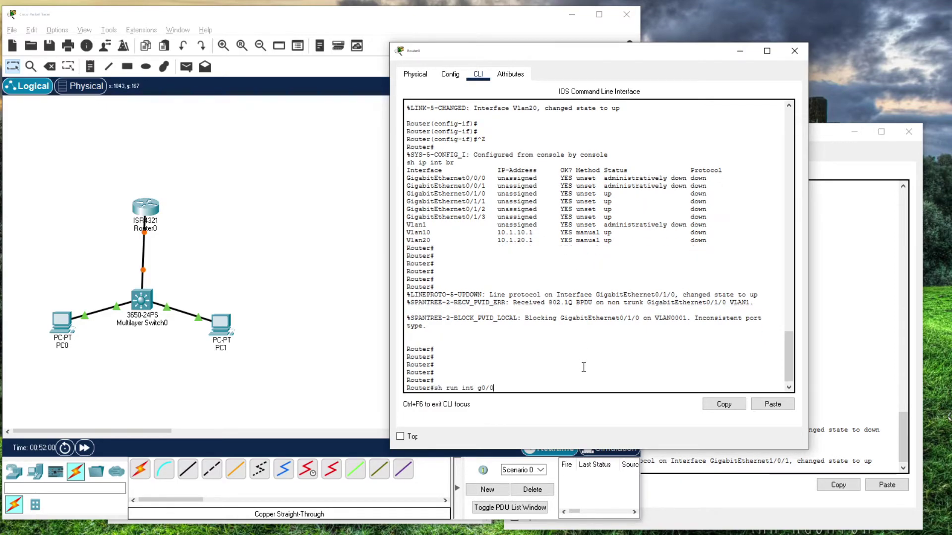
key("Return")
key("Up")
key("Down")
Step: Display the router's running configuration with sh run, review the switch module's interface entries and quit the listing
type("sh run")
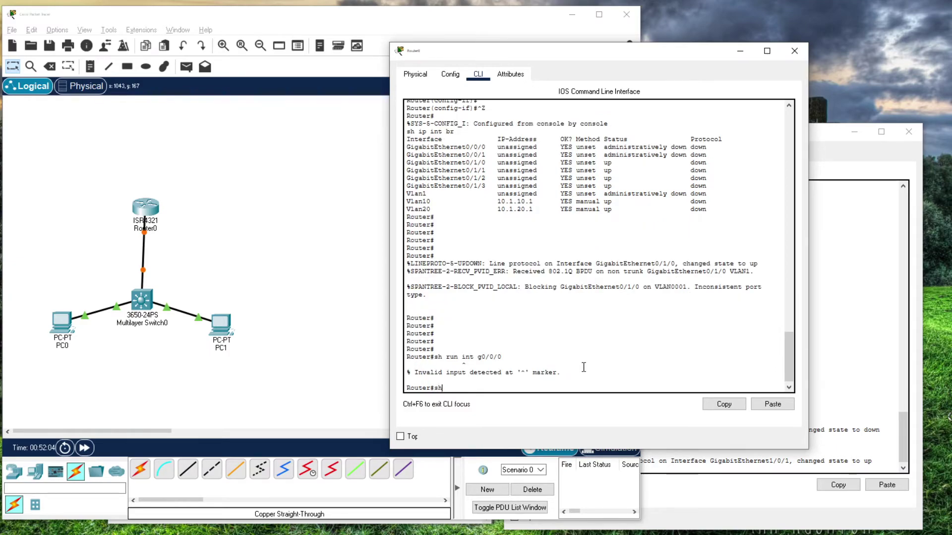
key("Return")
key("Return")
key("Return")
key("Return")
key("Return")
key("Return")
key("Return")
key("Return")
key("Return")
key("Return")
key("Return")
key("Return")
key("Return")
key("Return")
key("Return")
key("Return")
key("Return")
key("Return")
key("Return")
key("Return")
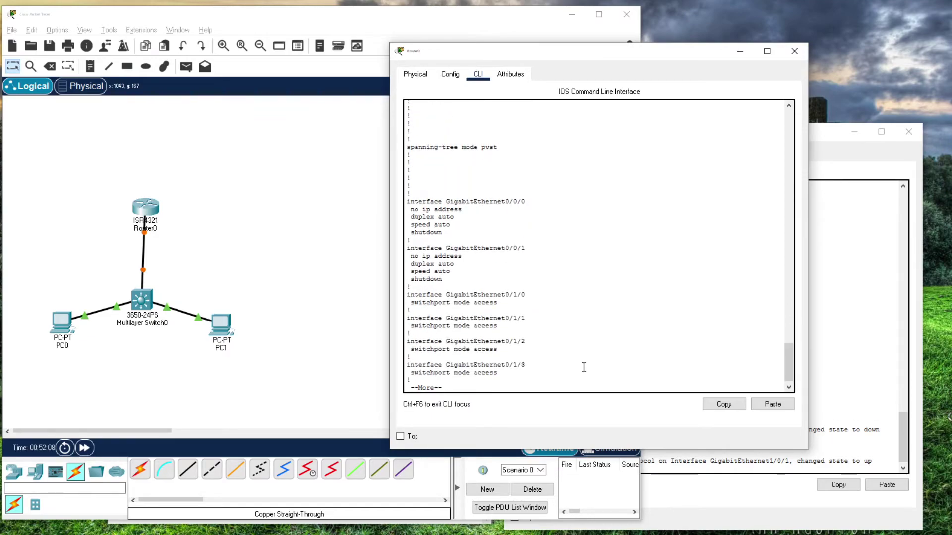
key("Return")
key("Return")
key("Return")
key("Return")
key("q")
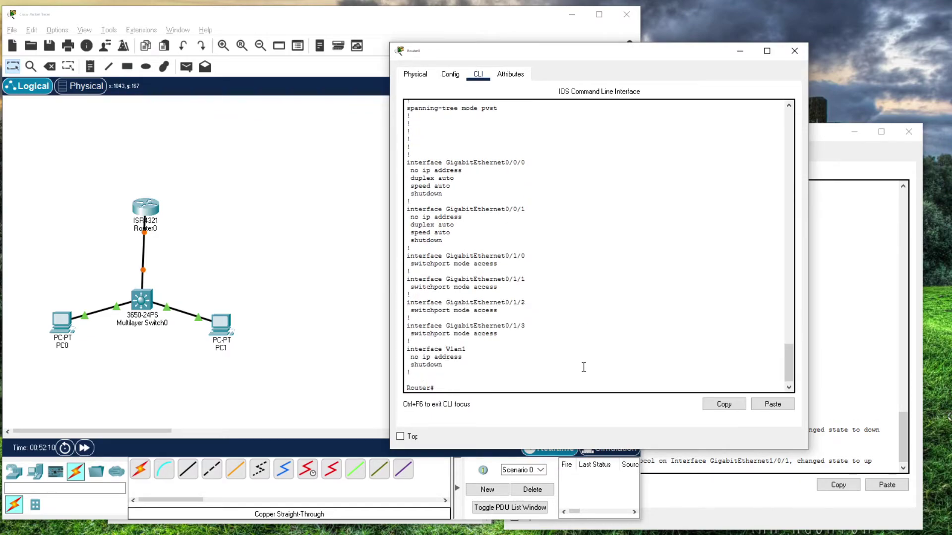
Step: Enter configuration mode and set router interface g0/1/0 to trunk mode with sw mo tr
type("conf t")
key("Return")
type("int")
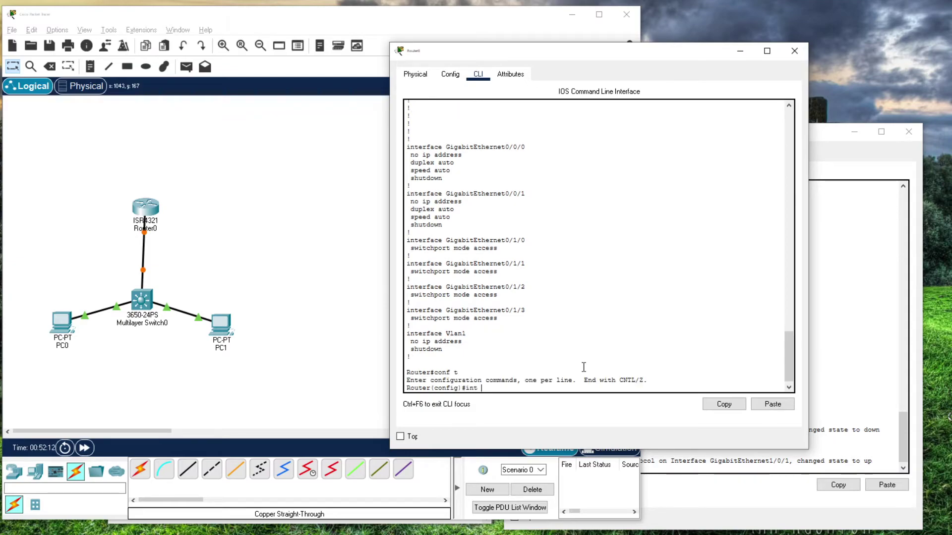
type(" g0/1/0")
key("Return")
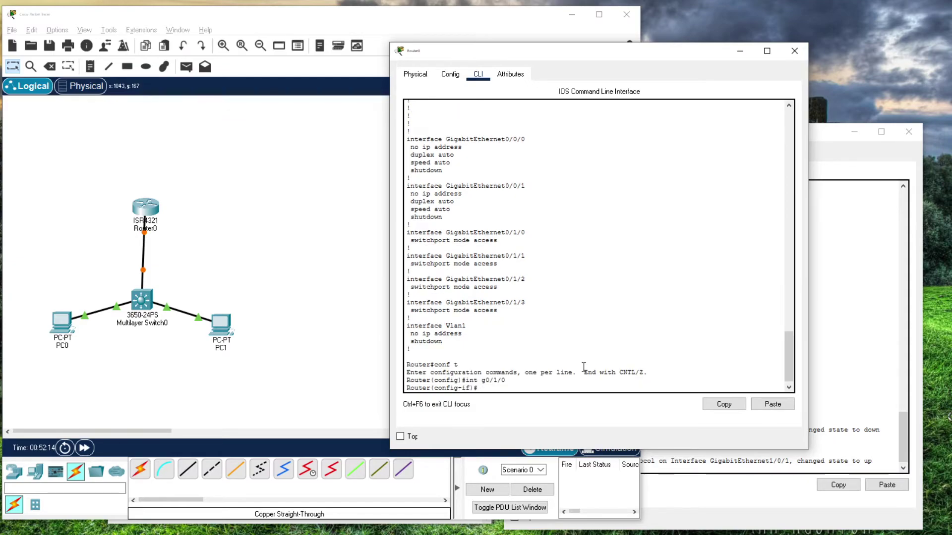
type("sw mo tr")
key("Return")
key("Return")
key("Return")
key("Return")
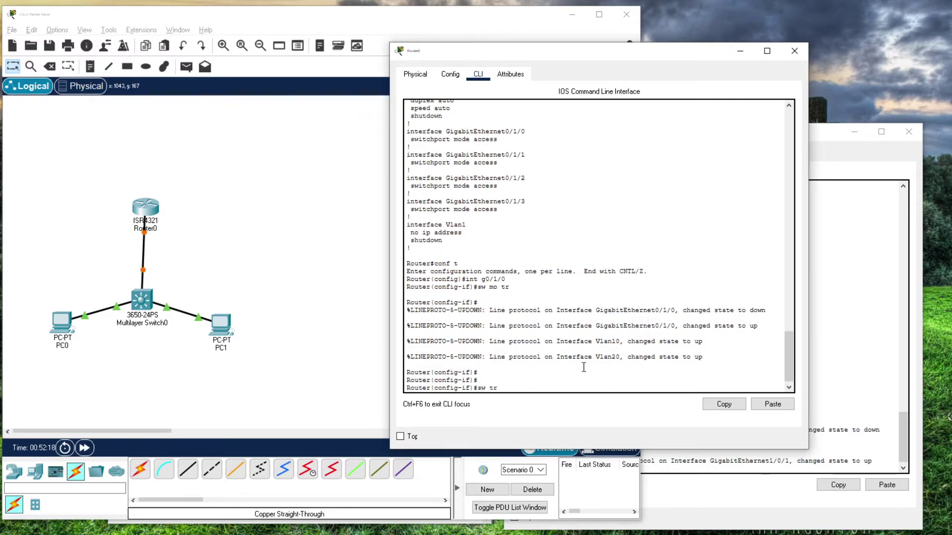
type("sw tr al")
key("BackSpace")
key("BackSpace")
key("BackSpace")
key("BackSpace")
key("BackSpace")
key("BackSpace")
key("BackSpace")
key("BackSpace")
key("BackSpace")
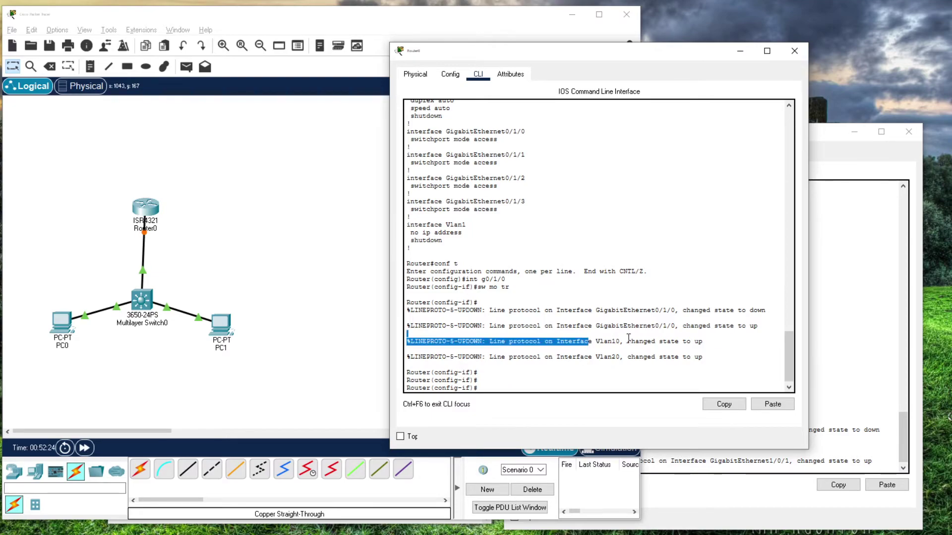
Step: Highlight the VLAN line-protocol message and the trunk command in the console, and exit interface configuration mode
left_click_drag(592, 357, 624, 358)
left_click_drag(509, 287, 481, 292)
left_click(524, 314)
key("Return")
key("Return")
type("exity")
key("Return")
type("exit")
key("Return")
key("Return")
key("Return")
key("Return")
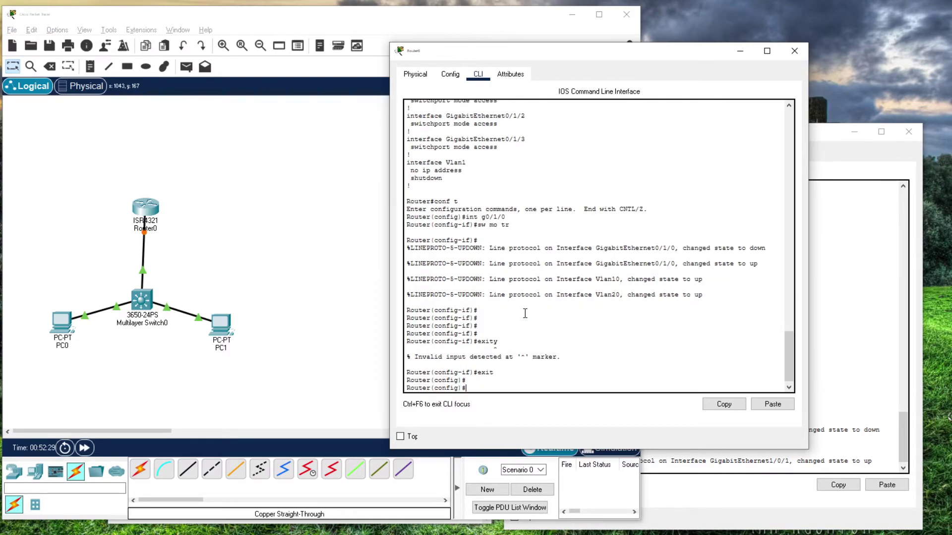
Step: Leave global configuration mode and check the GigabitEthernet0/1/0 switchport mode in the running configuration
type("sh")
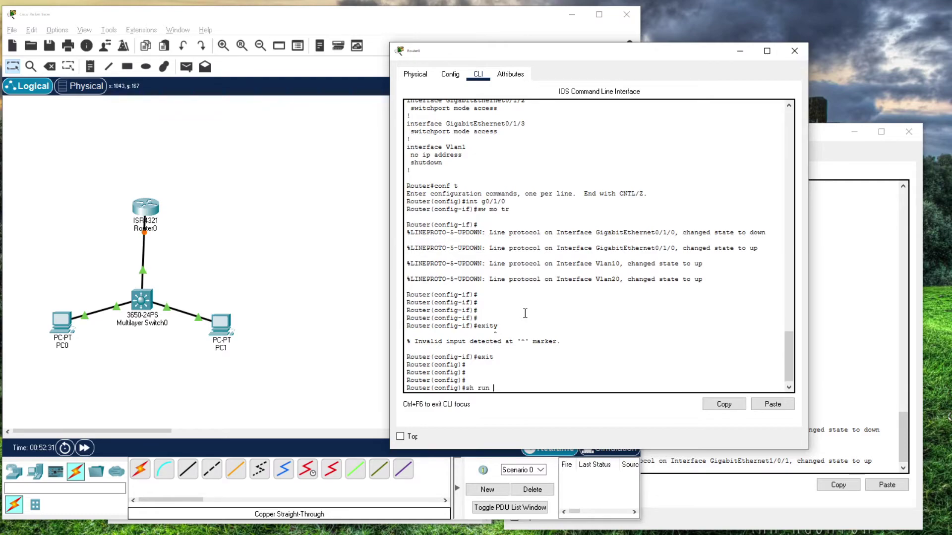
type(" run")
key("Return")
type("shj")
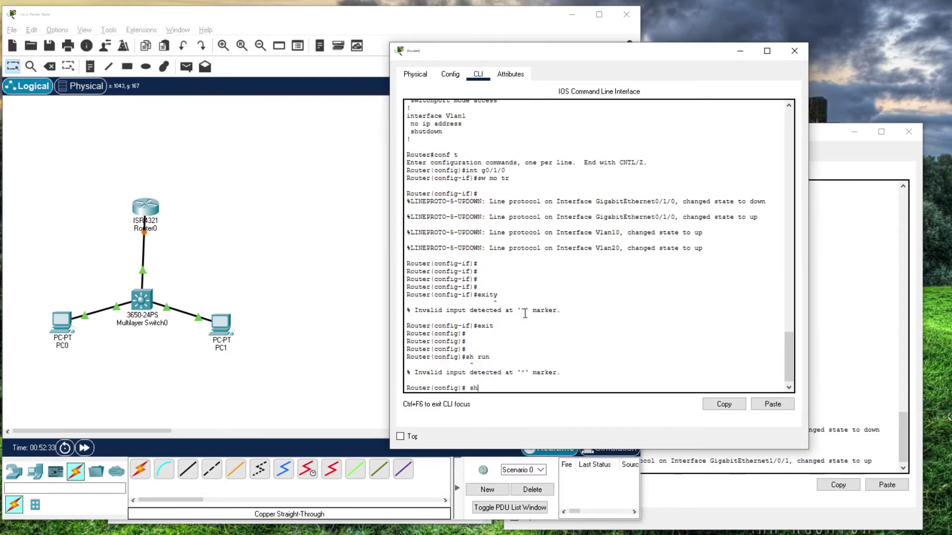
key("BackSpace")
key("ctrl+z")
type("sh ru")
key("Return")
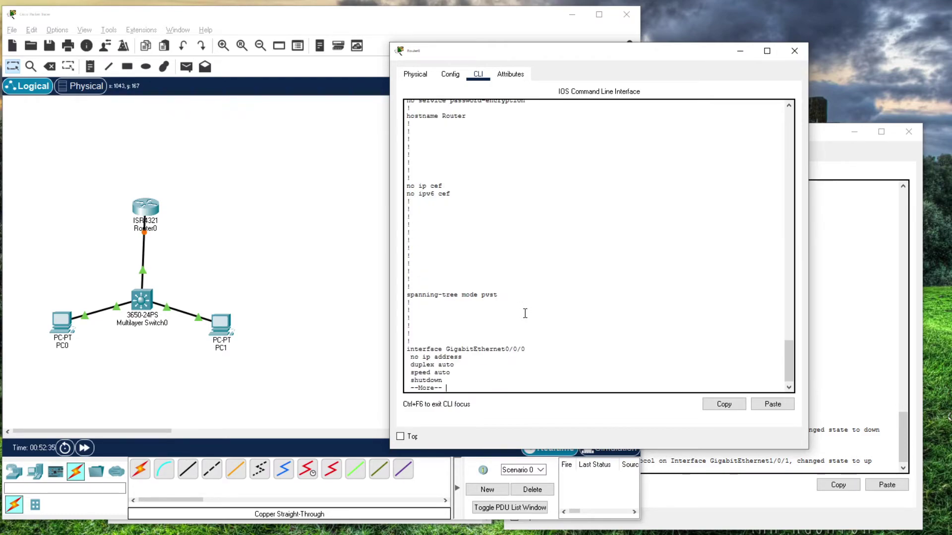
key("space")
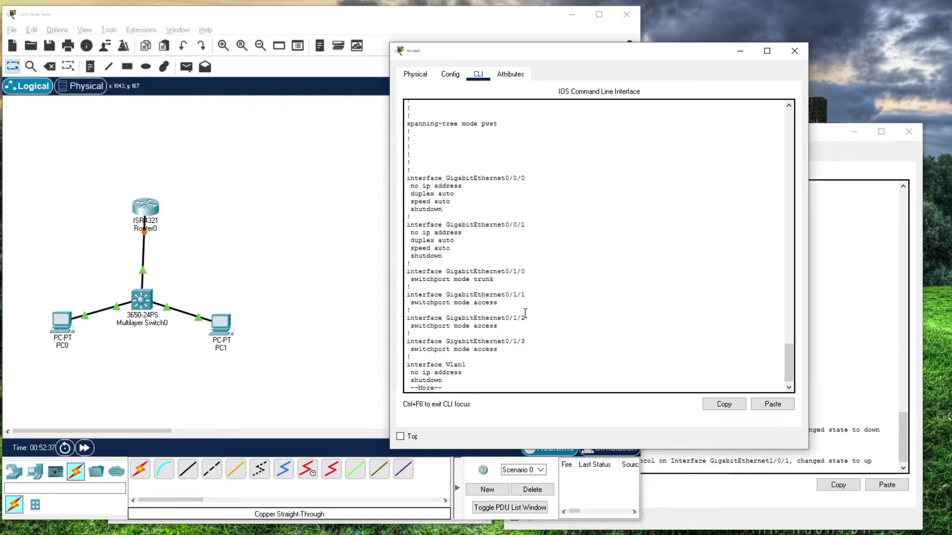
key("q")
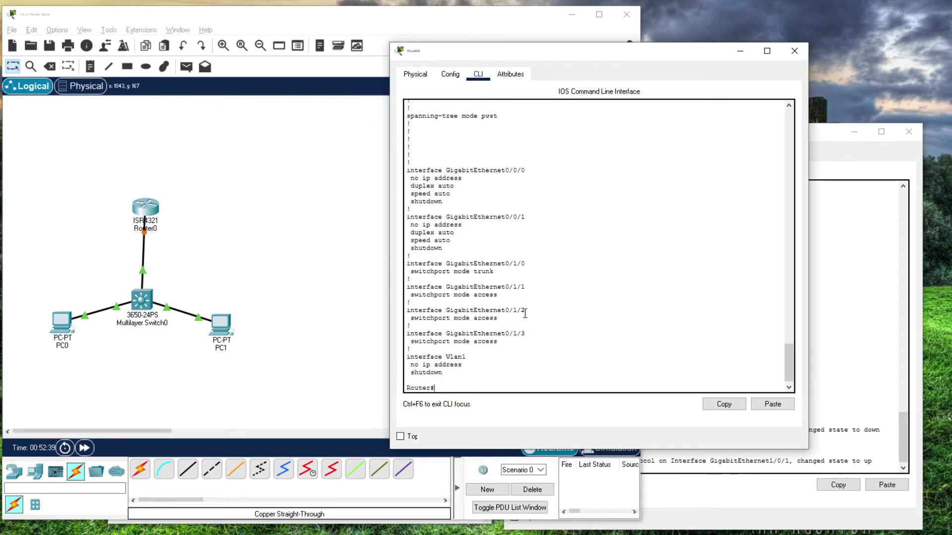
Step: Display the switchport details of router interface g0/1/0 and highlight the Trunking VLANs Enabled line
type("sh int g0/1/0 sw")
key("Tab")
key("Return")
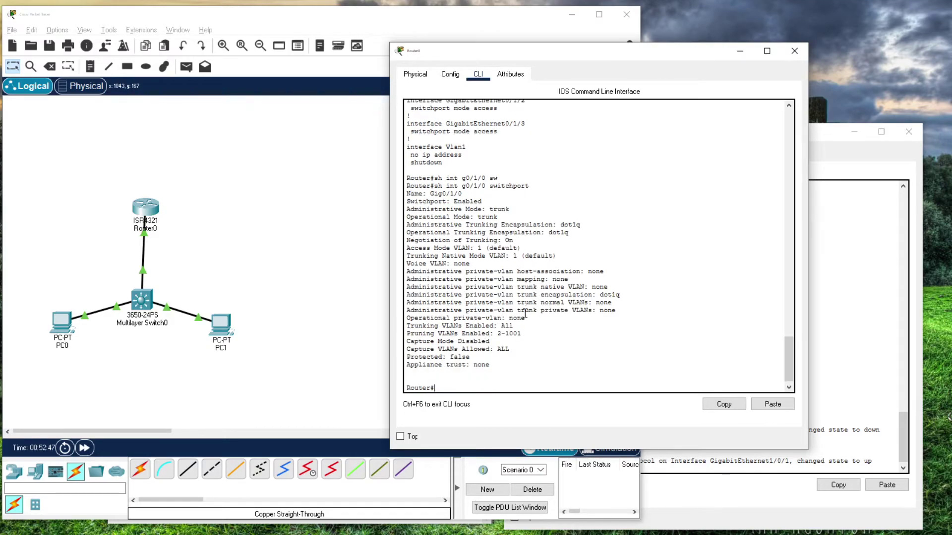
key("Return")
left_click_drag(442, 319, 516, 318)
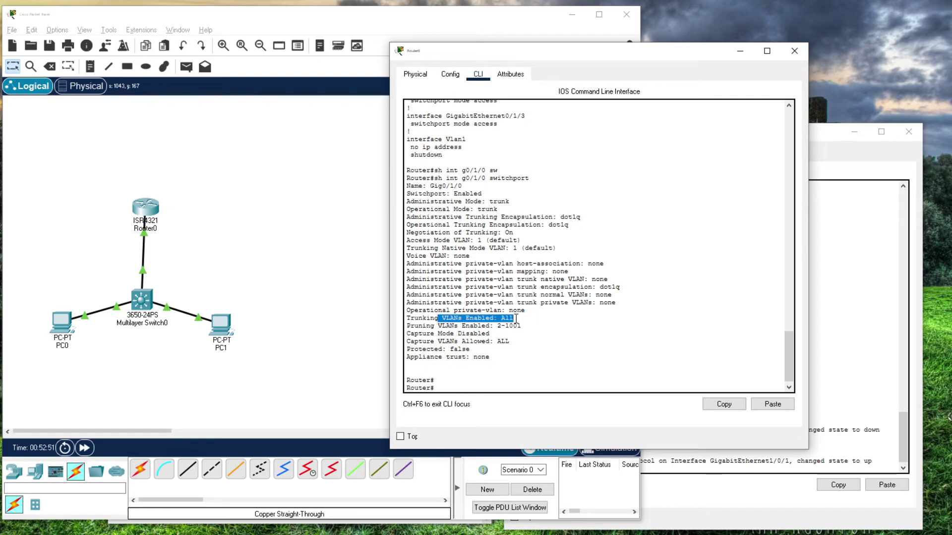
left_click(516, 319)
Step: Display the router's spanning-tree status for VLAN 10 and VLAN 20 with sh span vl
type("pn")
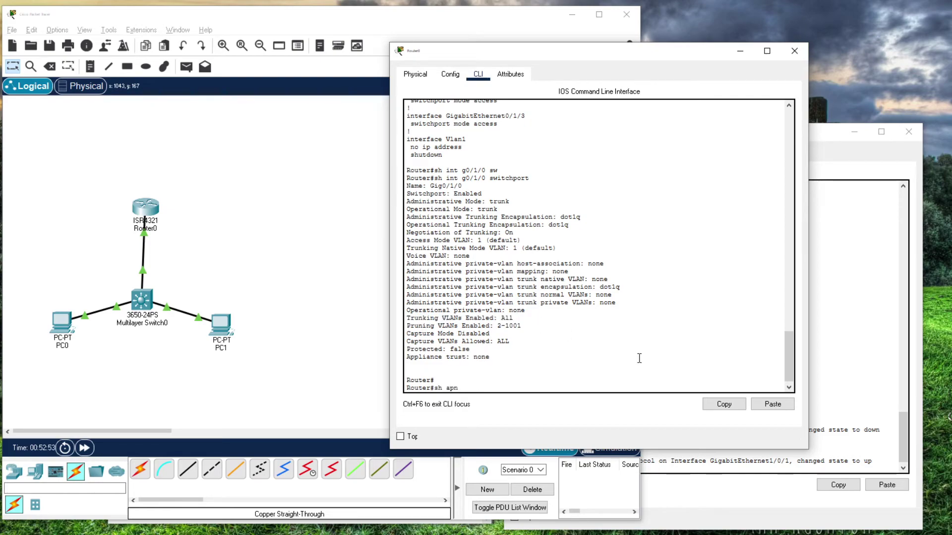
key("BackSpace")
key("BackSpace")
type("s")
type("10")
key("Return")
key("Up")
key("BackSpace")
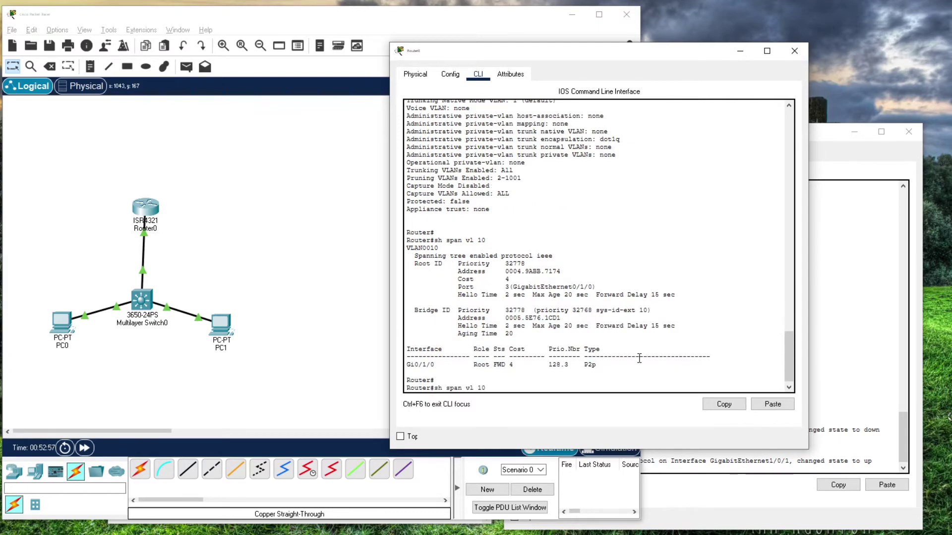
key("Return")
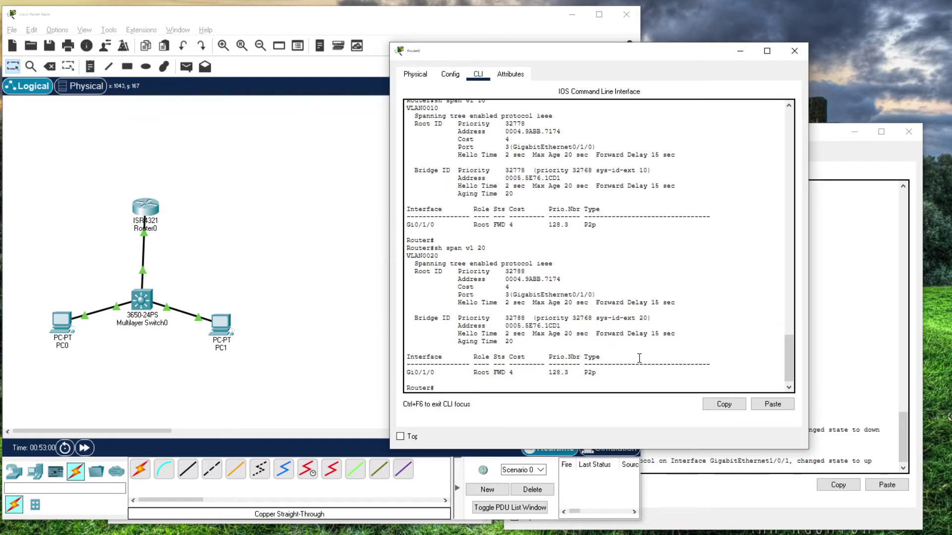
key("Return")
key("Return")
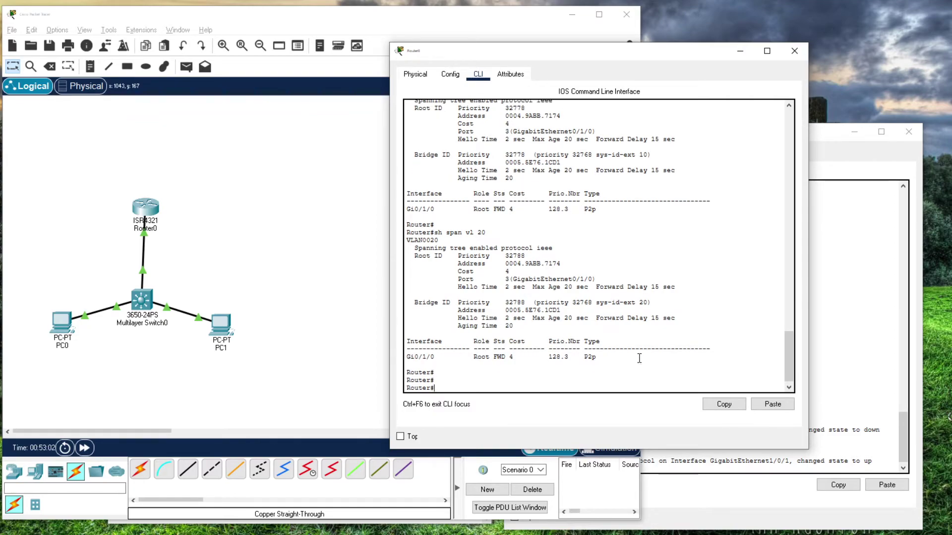
Step: Display the router's interface summary with sh ip int br and highlight the Vlan10 and Vlan20 lines
type("sh ip int br")
key("Return")
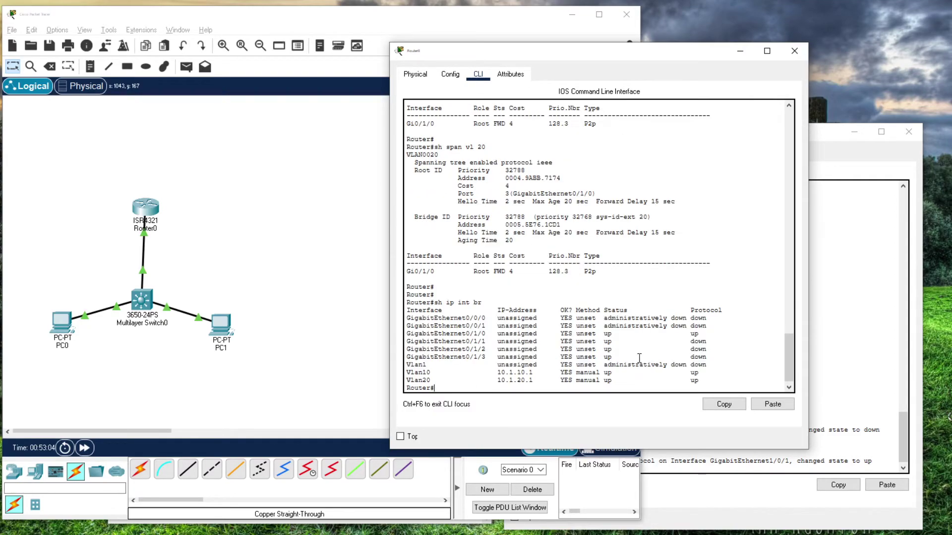
triple_click(409, 373)
left_click_drag(504, 380, 738, 379)
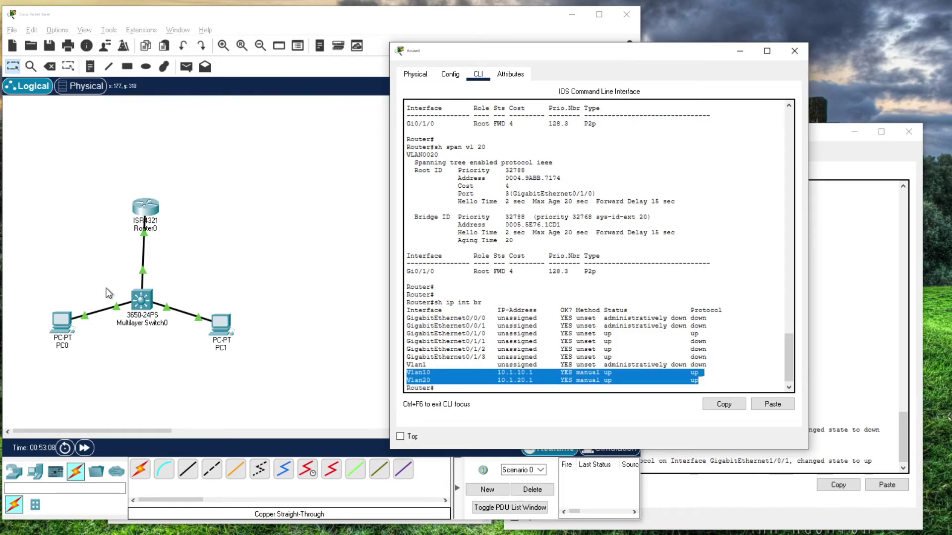
Step: Stop PC0's running ping, restart a continuous ping to 10.1.20.10, and interrupt it again
left_click(66, 329)
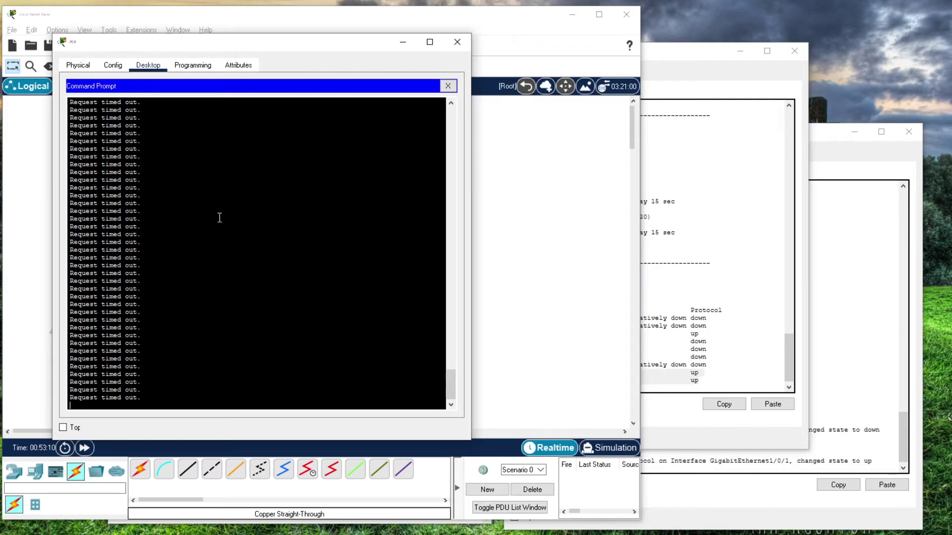
key("ctrl+c")
key("Up")
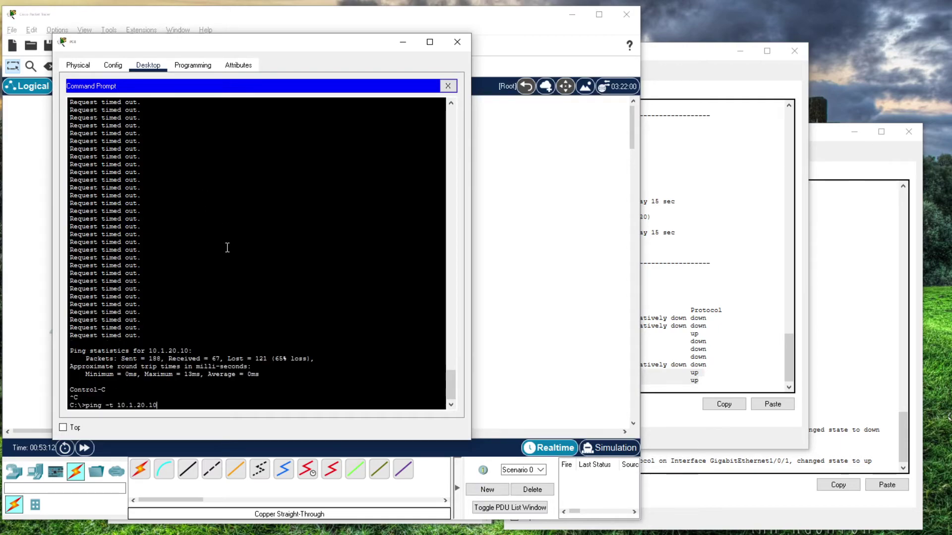
key("Return")
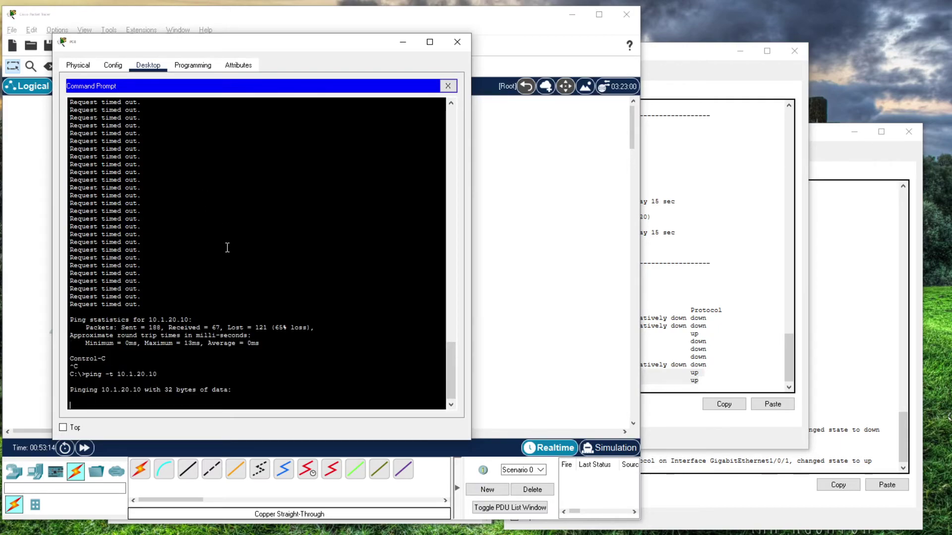
key("ctrl+c")
key("Return")
Step: Display PC0's IP configuration with ipconfig
type("ip")
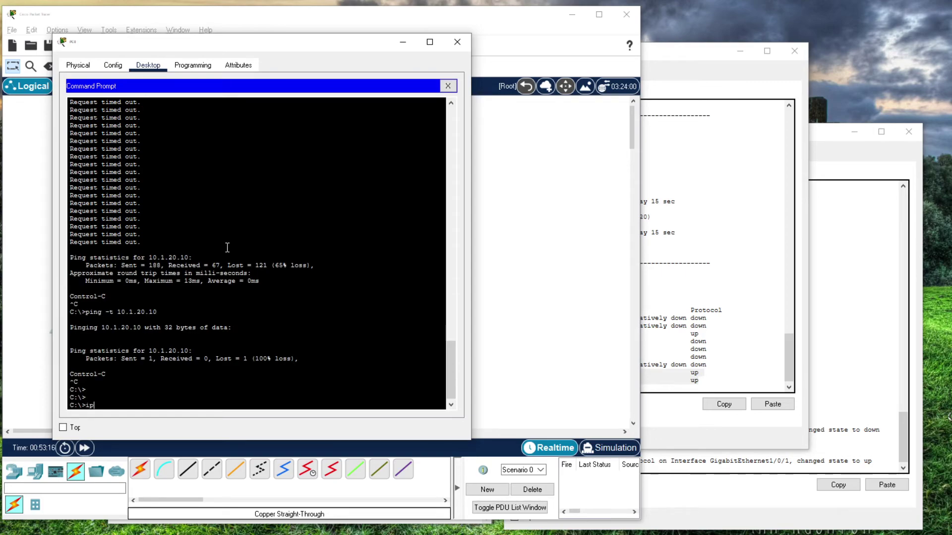
key("BackSpace")
key("BackSpace")
key("BackSpace")
key("BackSpace")
key("BackSpace")
key("BackSpace")
key("BackSpace")
key("BackSpace")
key("Return")
key("Return")
key("Return")
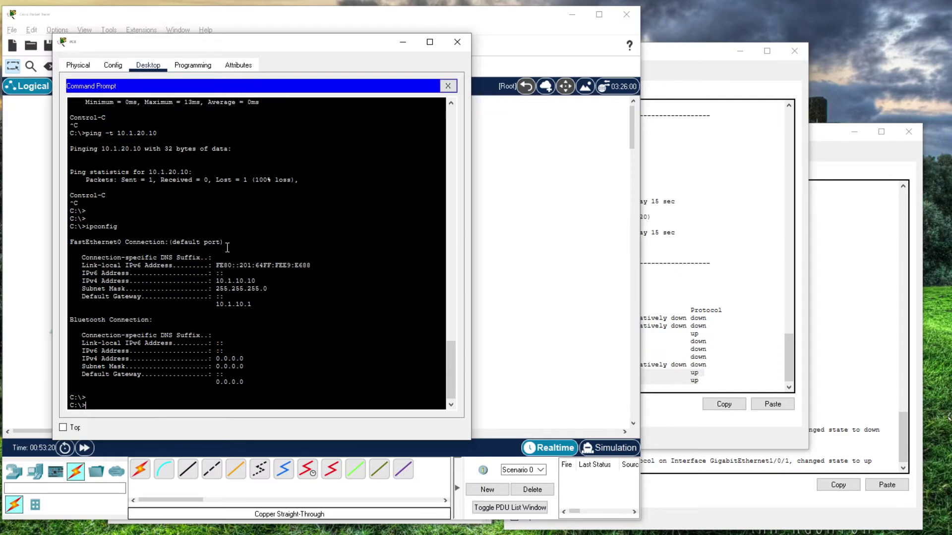
Step: Run a continuous ping from PC0 to its default gateway 10.1.10.1 and interrupt it
key("Up")
key("Up")
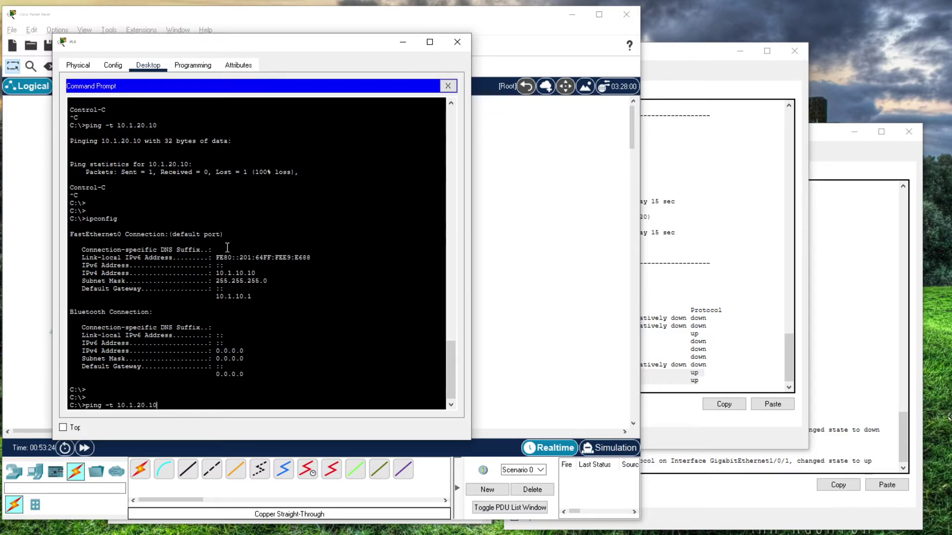
key("BackSpace")
key("BackSpace")
key("BackSpace")
type("10.1")
key("Return")
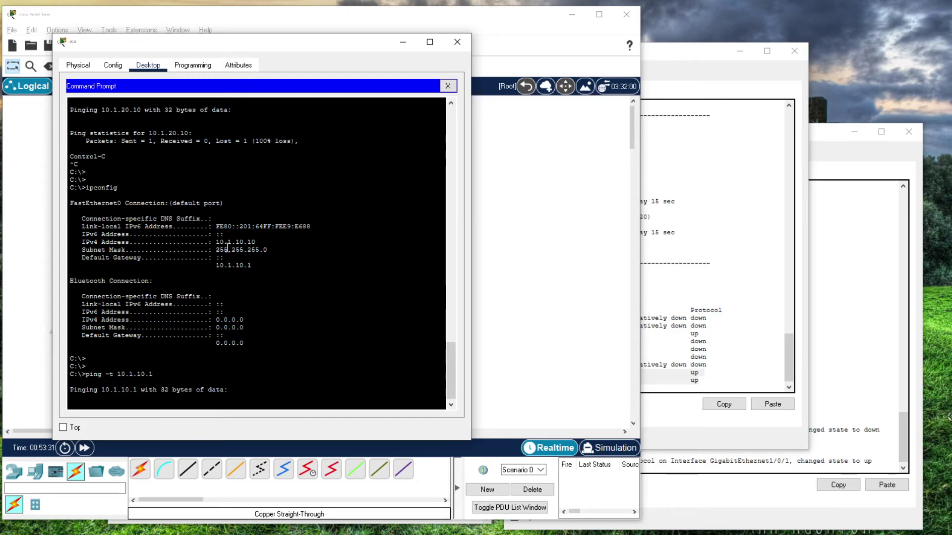
key("ctrl+c")
Step: Display PC0's ARP table with arp -a
type("sh arp")
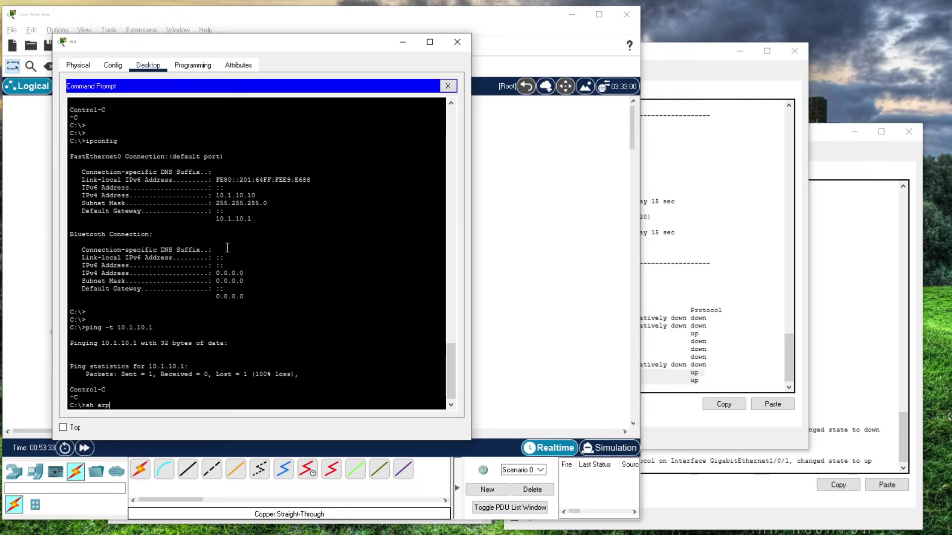
key("Return")
type("arp -")
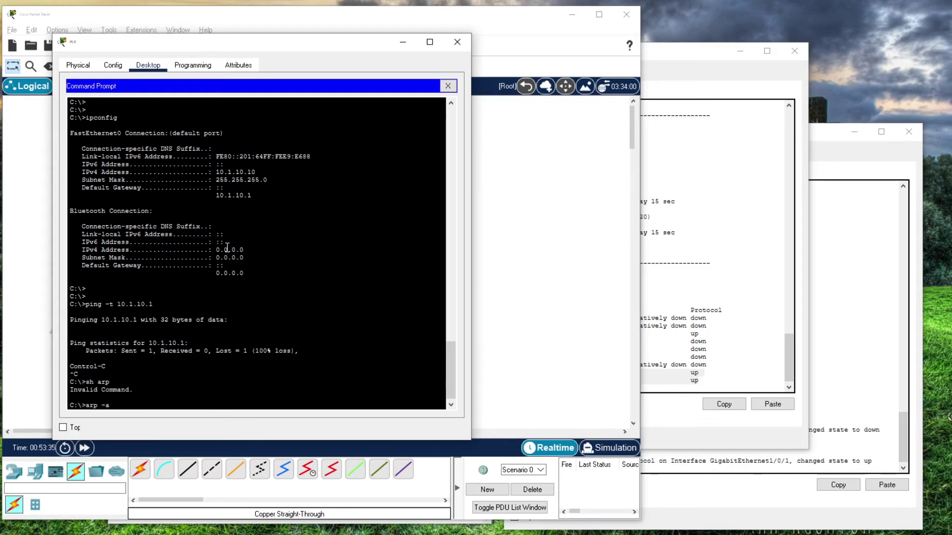
type("a")
key("Return")
Step: Look up the hardware address of router interface g0/0/0 with an include bia filter and highlight the interface name
left_click(715, 283)
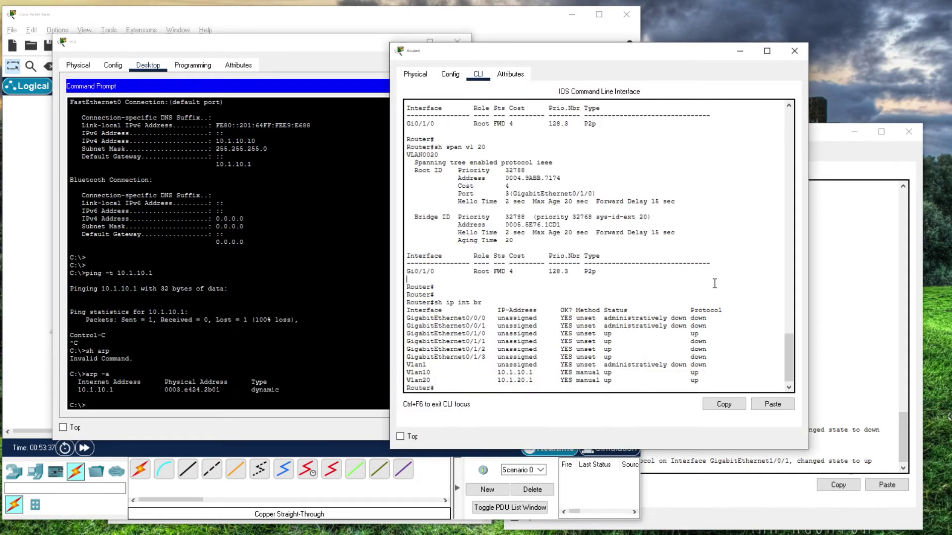
type("sh int g0/0/0 | in bia")
key("Return")
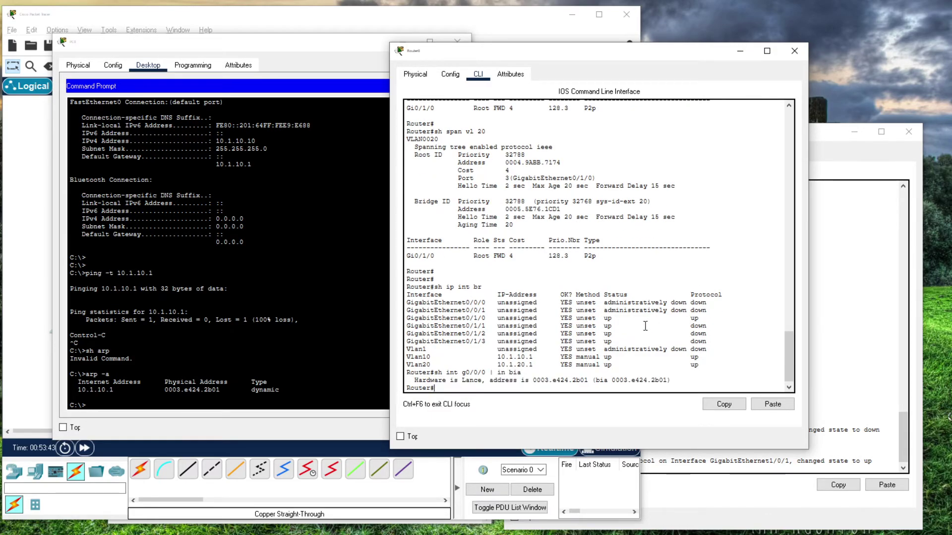
left_click_drag(651, 381, 668, 382)
left_click_drag(461, 372, 490, 372)
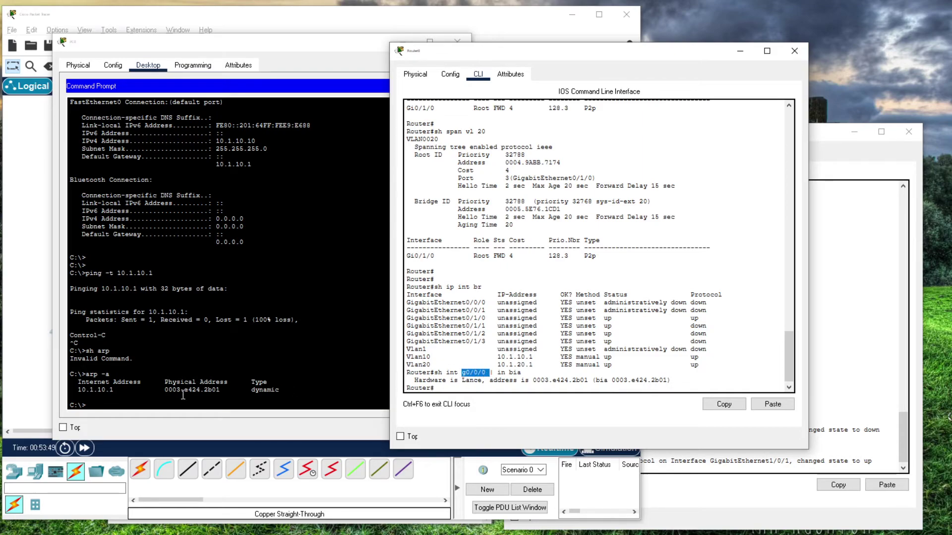
Step: Look up the hardware address of the router's VLAN 10 interface with sh int vl 10 | in bia
left_click(476, 367)
key("Return")
key("Return")
key("Return")
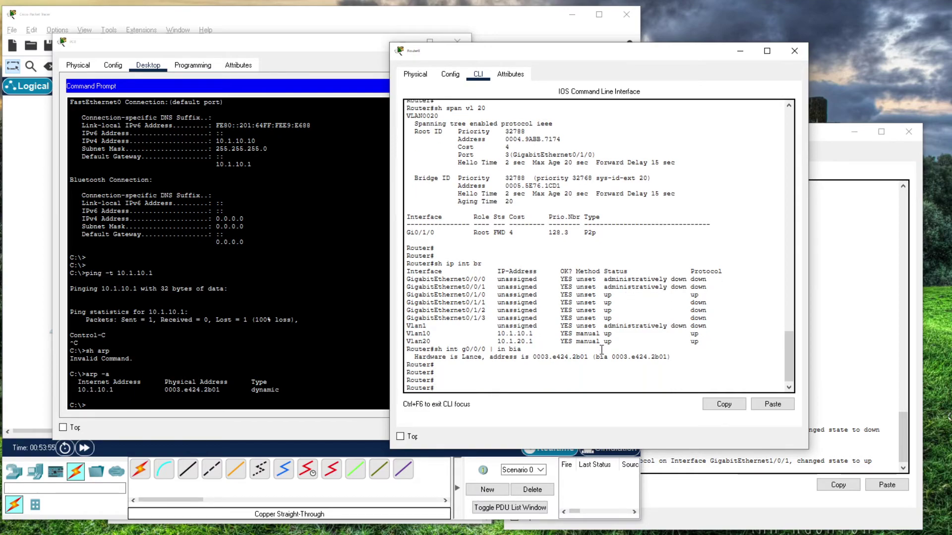
type("sh int vl 10 | in bia")
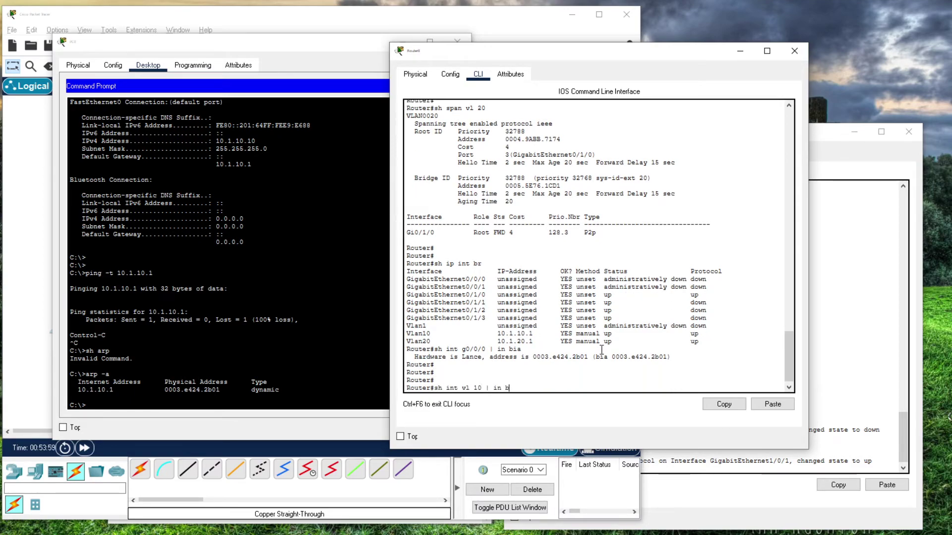
key("Return")
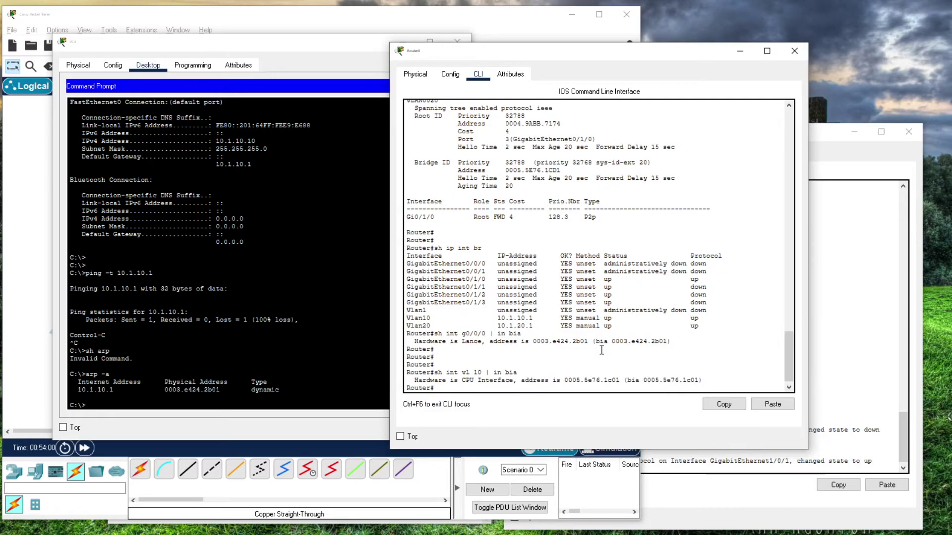
Step: Return to PC0's command prompt, repeat the continuous ping to 10.1.10.1, and interrupt it
left_click(312, 379)
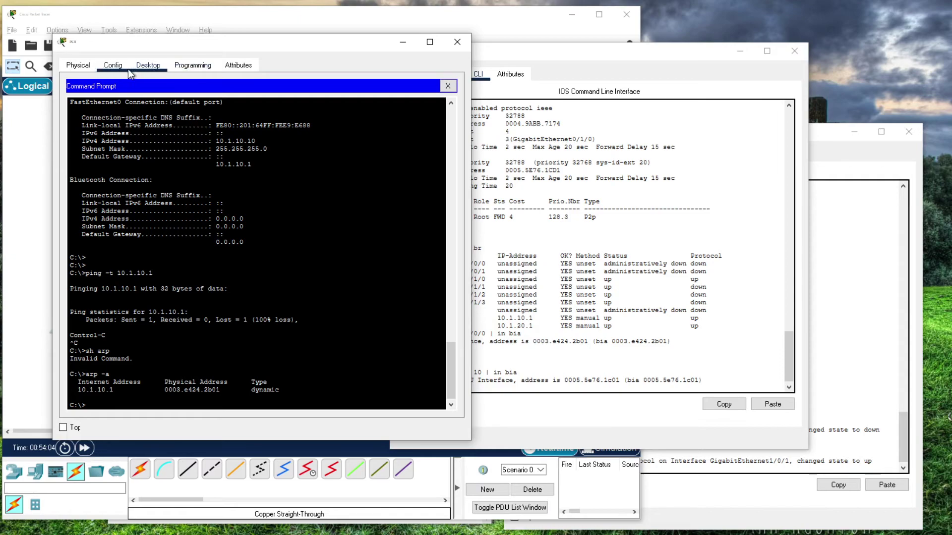
key("Return")
key("Up")
key("Up")
key("Down")
key("Down")
key("Up")
key("Up")
key("Up")
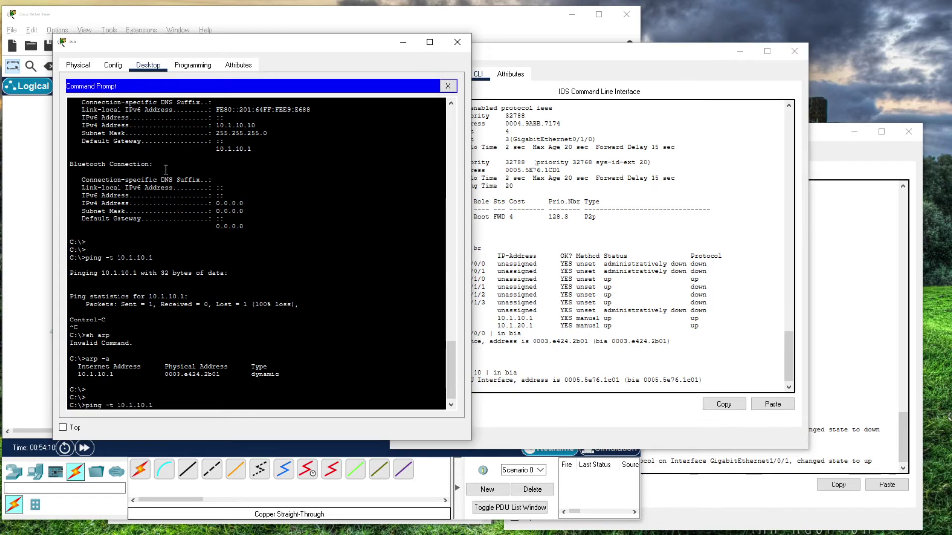
key("Return")
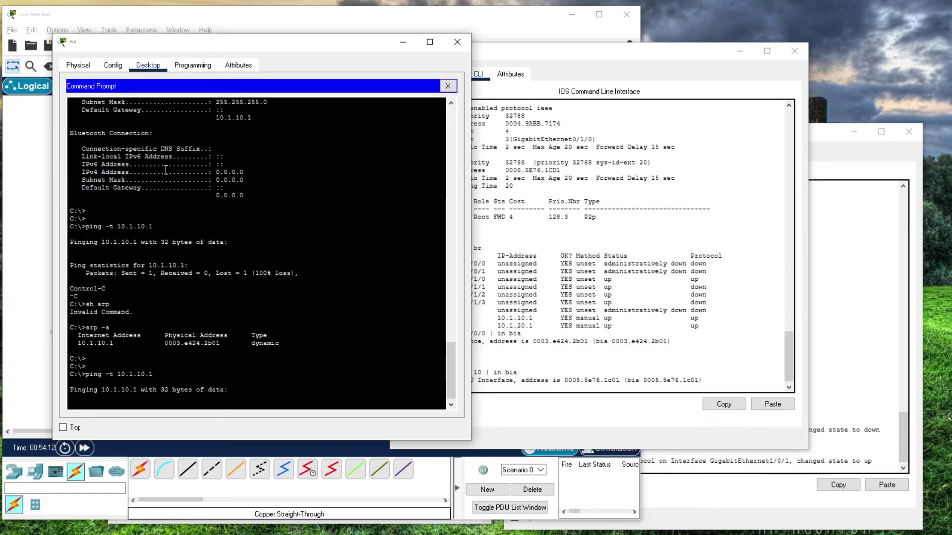
key("ctrl+c")
Step: Clear PC0's ARP cache with arp -d
type("arp -")
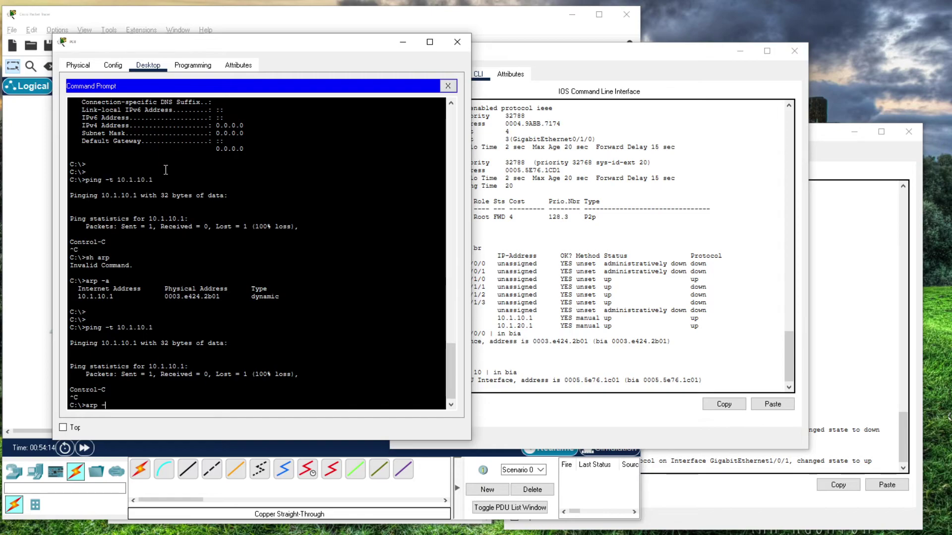
type("d")
key("Return")
key("Return")
key("Return")
Step: Ping 10.1.10.1 continuously from PC0 with the cleared ARP cache, and stop after a few packets
key("Up")
key("Up")
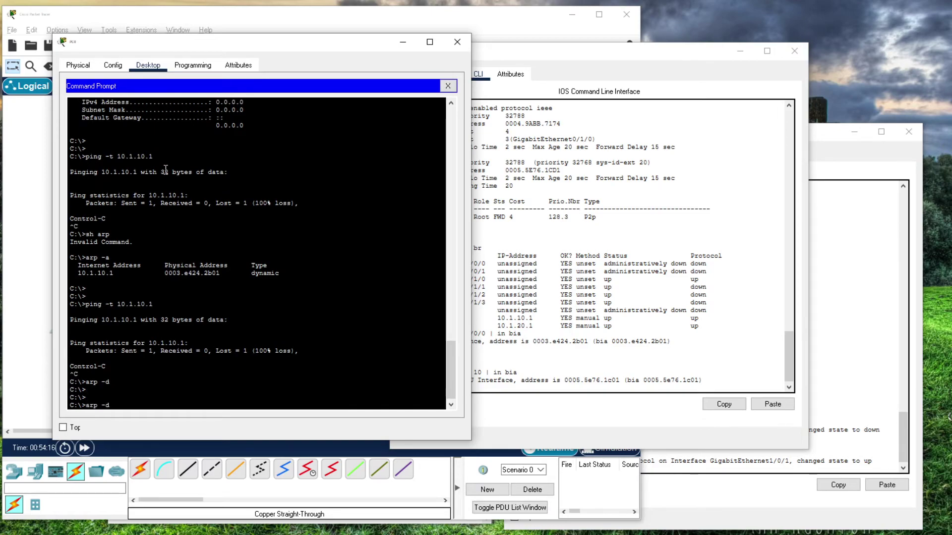
key("Return")
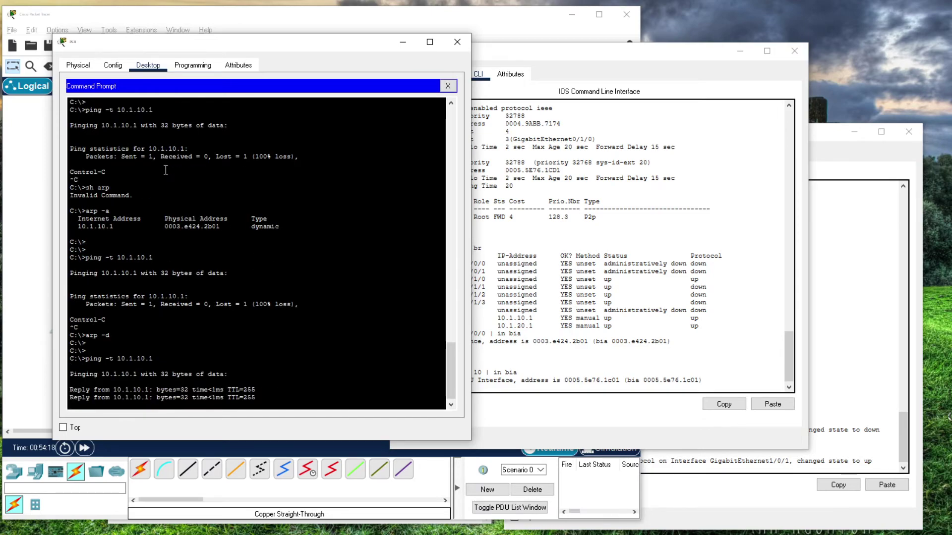
key("ctrl+c")
Step: Display PC0's ARP table again and highlight the gateway's physical address there and the VLAN 10 hardware address on the router
type("arp -d")
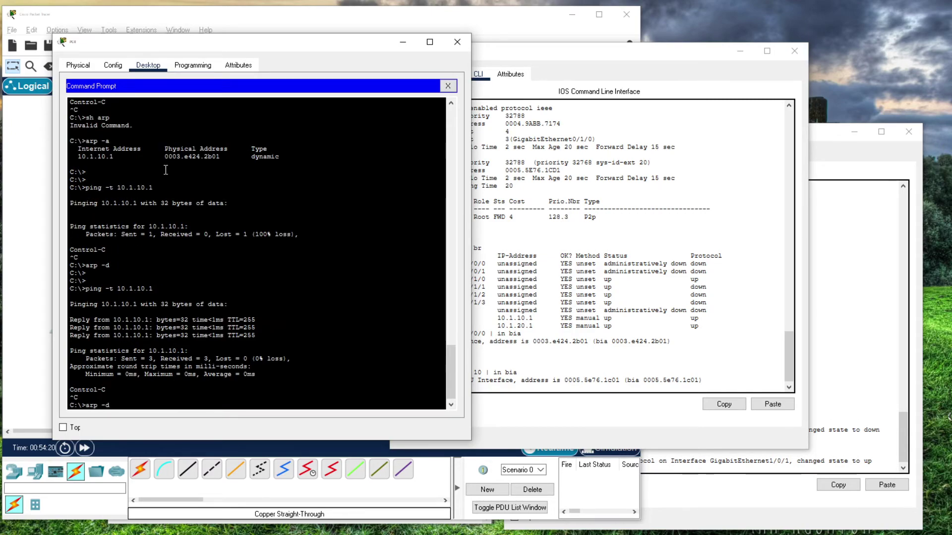
key("Return")
left_click_drag(165, 390, 219, 390)
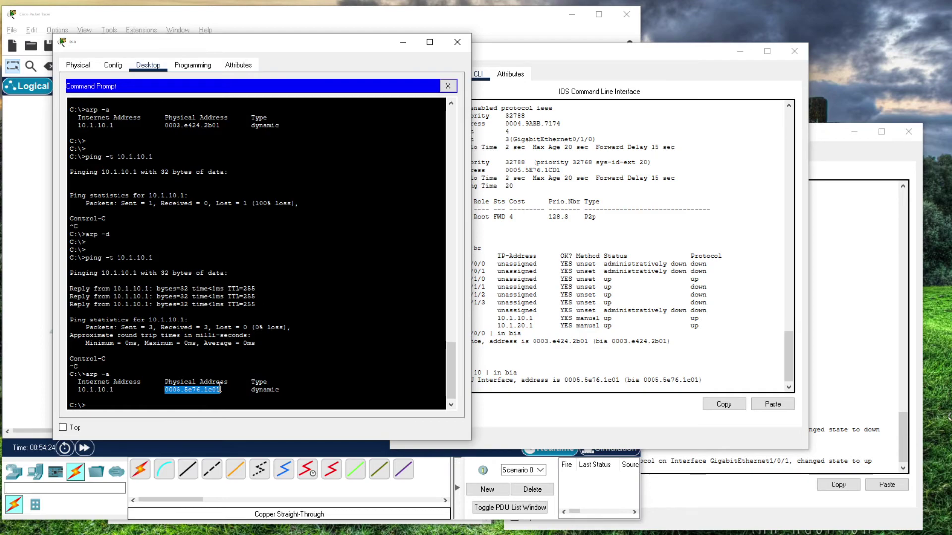
left_click(558, 378)
left_click_drag(564, 381, 623, 380)
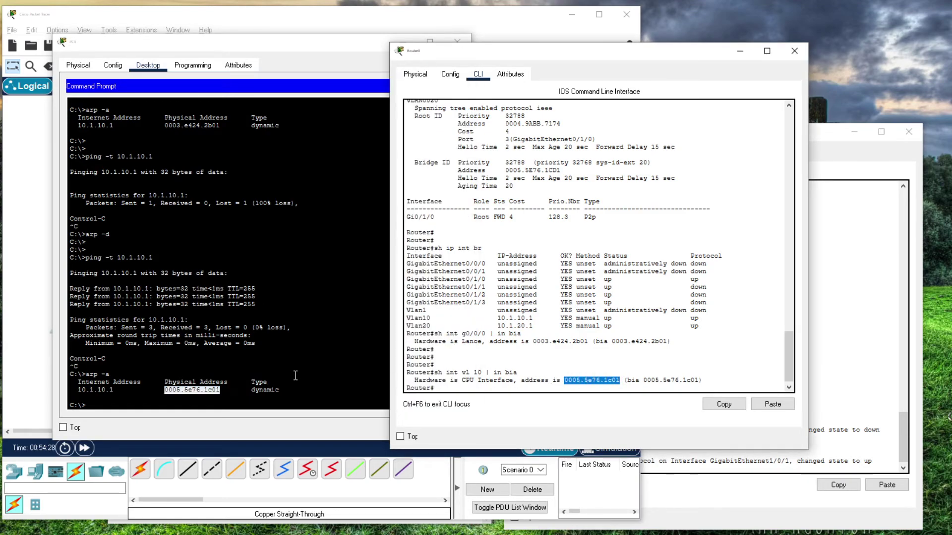
Step: Start a continuous ping from PC0 to 10.1.20.10 and bring up PC1's command prompt
left_click(280, 349)
type("arp -d")
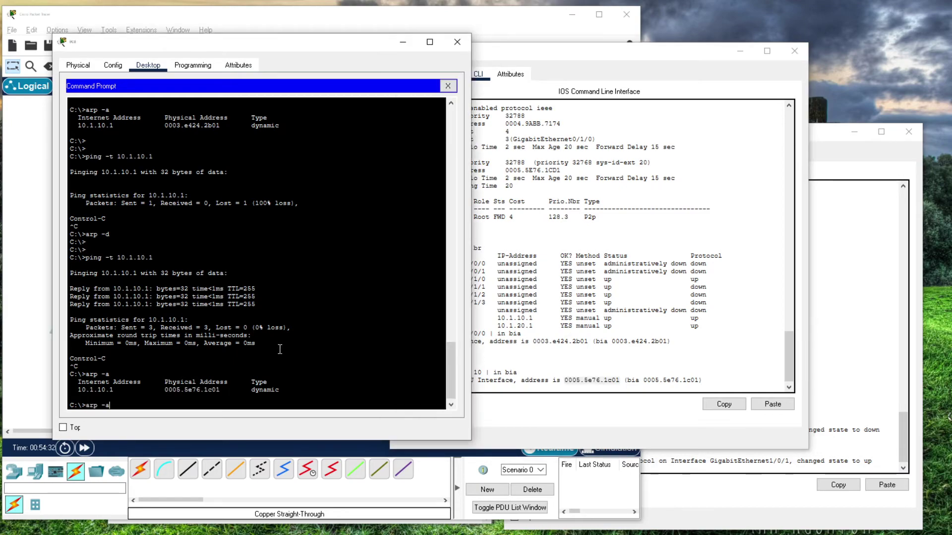
key("Up")
key("Up")
key("Up")
key("Up")
key("Up")
key("Return")
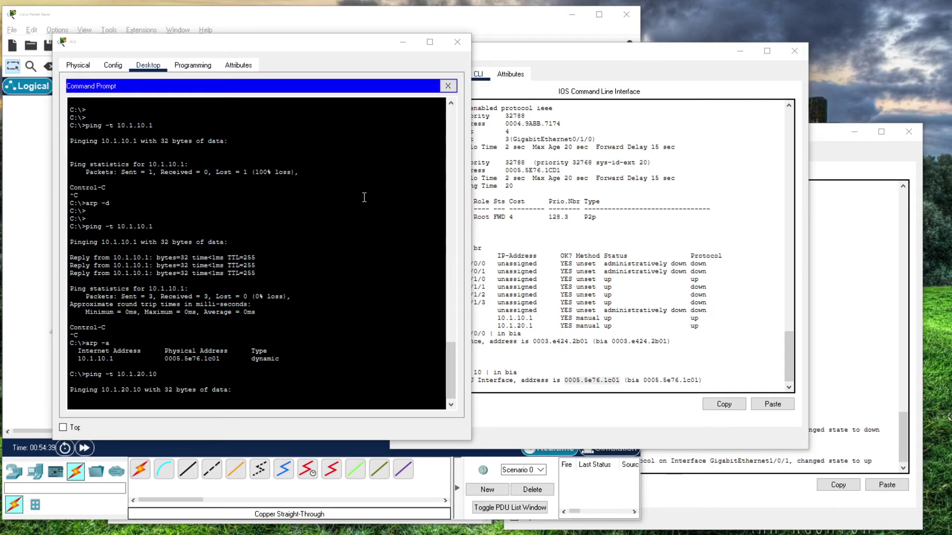
key("alt+Tab")
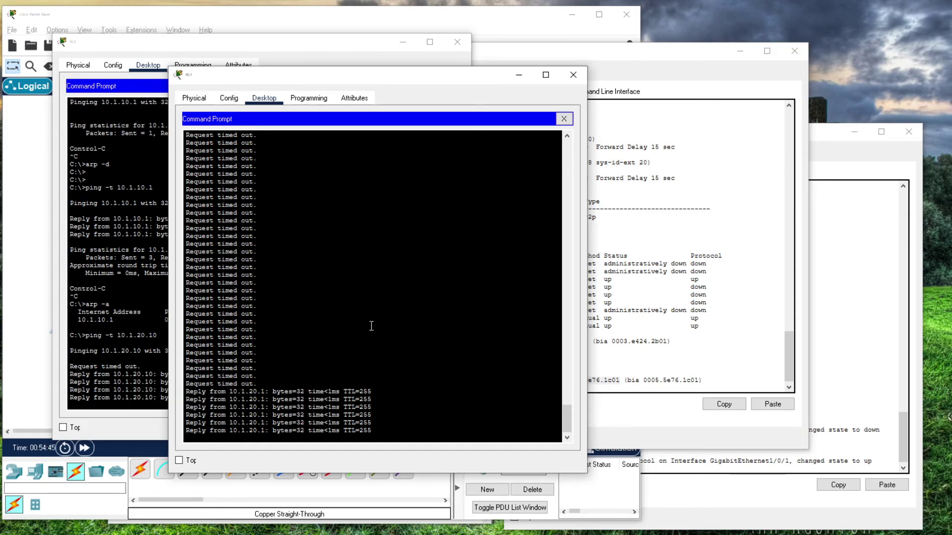
Step: Display the router's IP routing table with sh ip ro
left_click(627, 284)
key("Return")
key("Return")
key("Return")
key("Return")
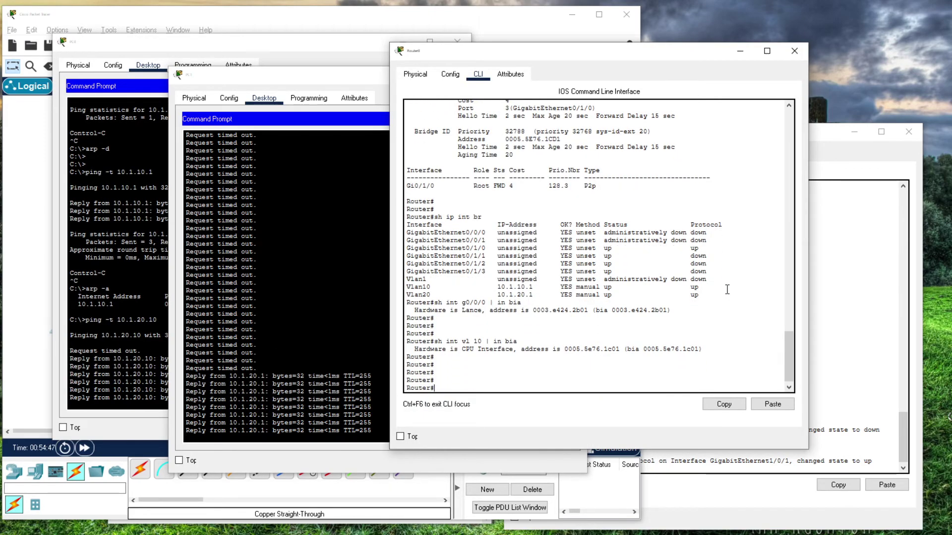
key("Return")
key("Return")
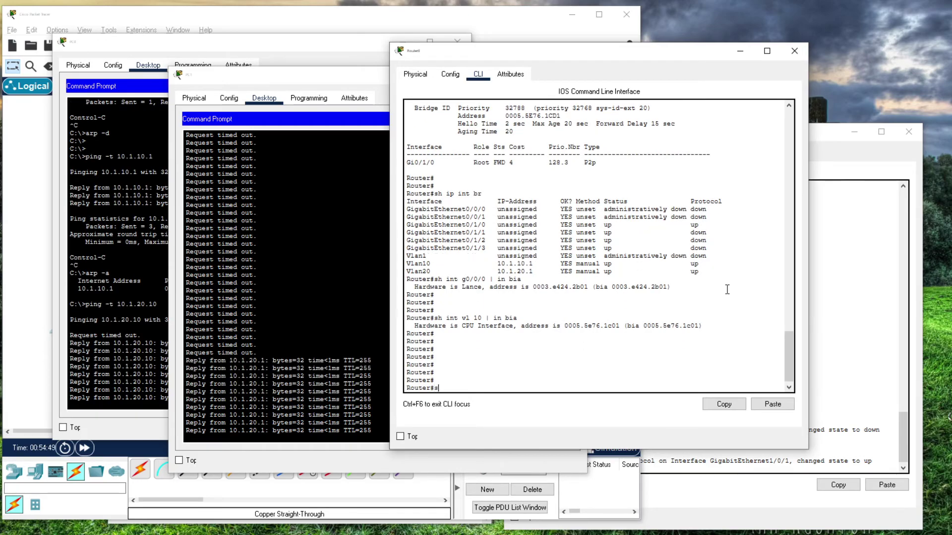
type("sh ip ro")
key("Return")
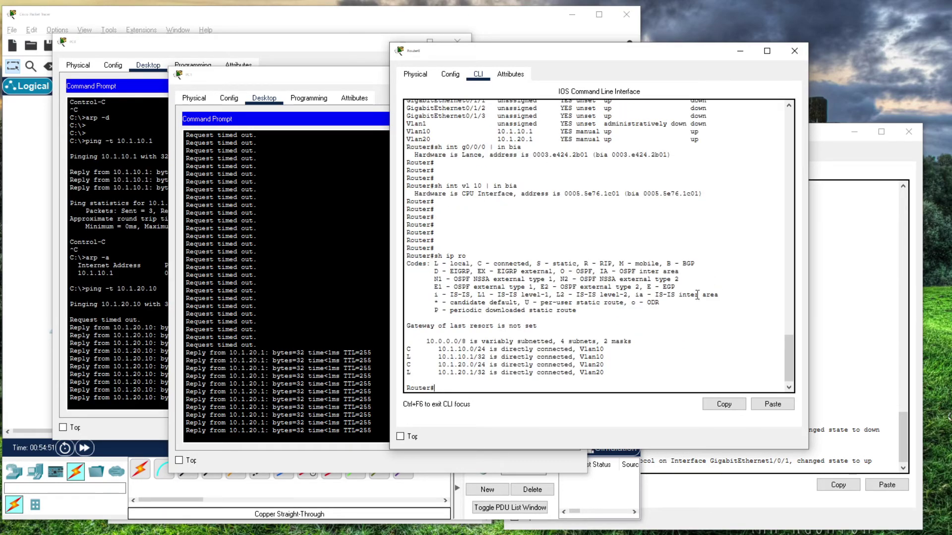
Step: List only the router's connected routes with sh ip ro connected and highlight the Vlan10 entry
type("sh ip ro con")
key("Tab")
key("Return")
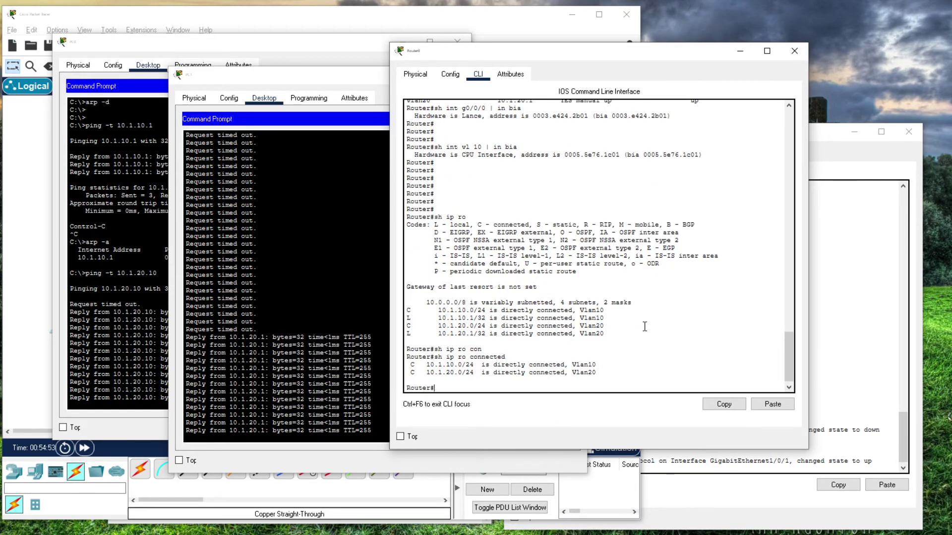
left_click_drag(571, 365, 598, 365)
left_click(599, 365)
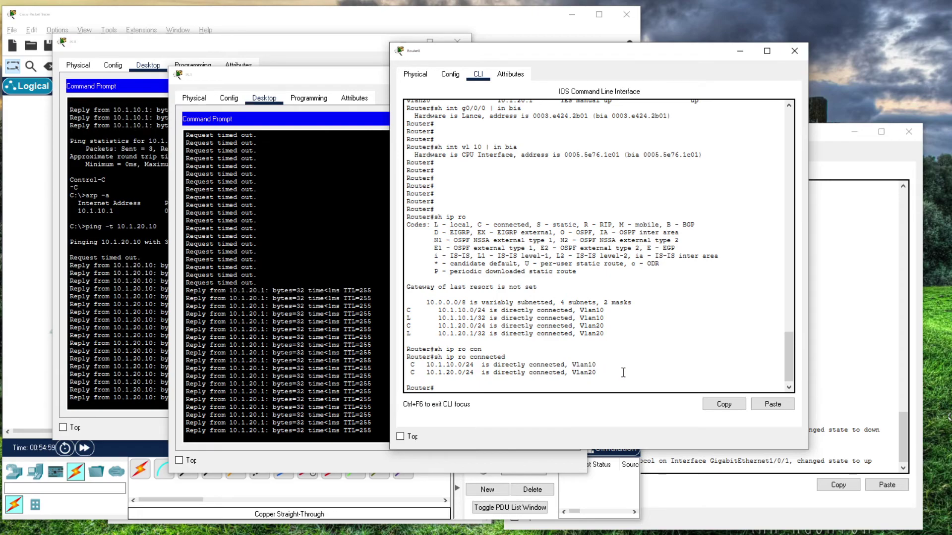
Step: Display the router's MAC address table with sh mac-address-table
key("Return")
key("Return")
key("Return")
type("sh mac-")
key("Tab")
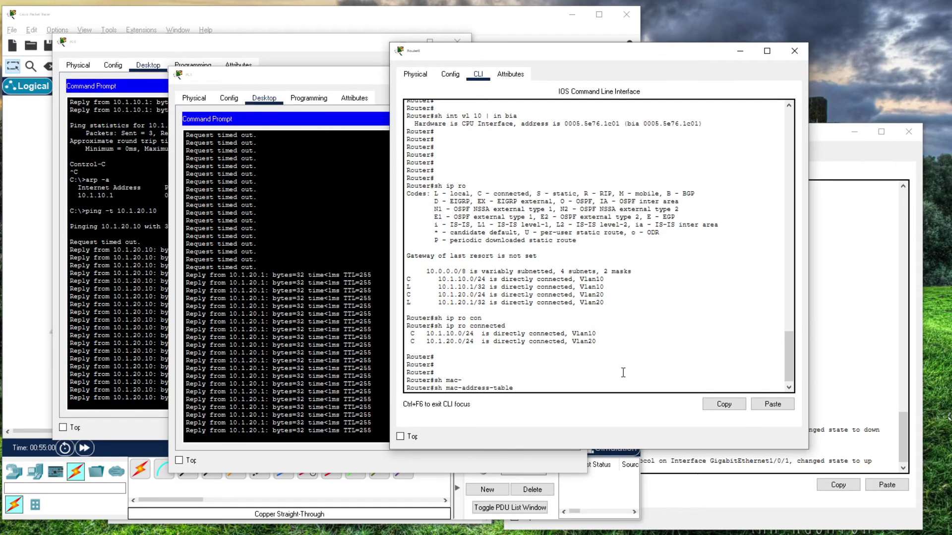
key("Return")
key("Return")
key("Return")
key("Return")
Step: Try to limit the router's MAC address table to VLAN 10 with sh mac-address-table vlan 10
key("Up")
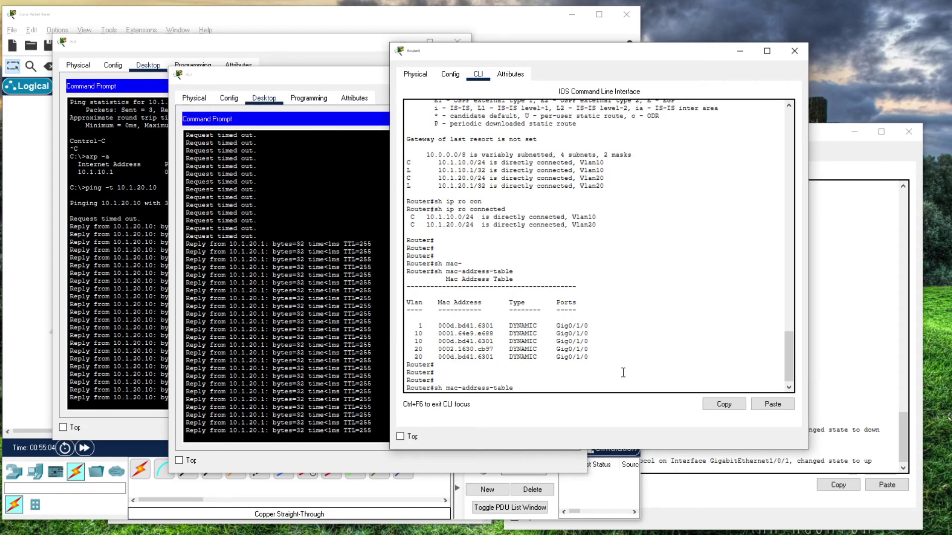
type("vlan")
key("Tab")
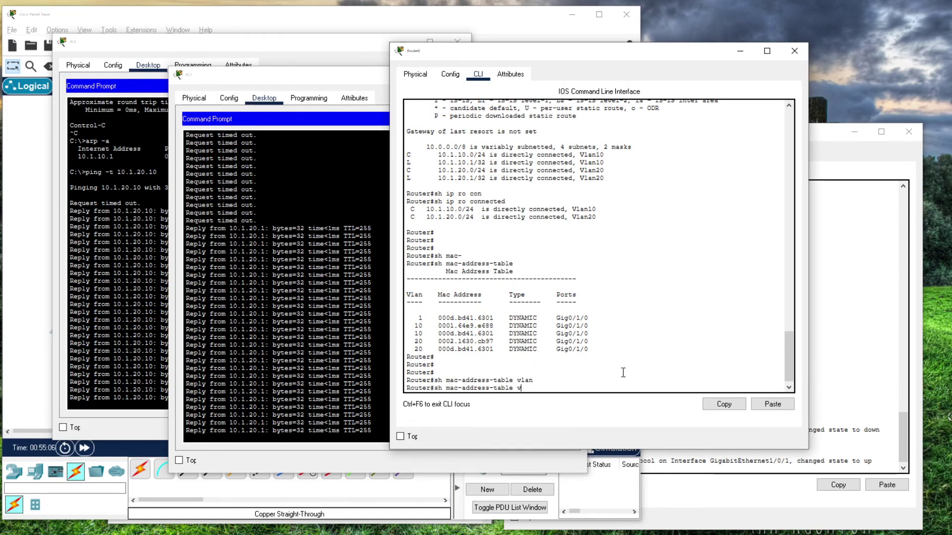
type("10")
key("Return")
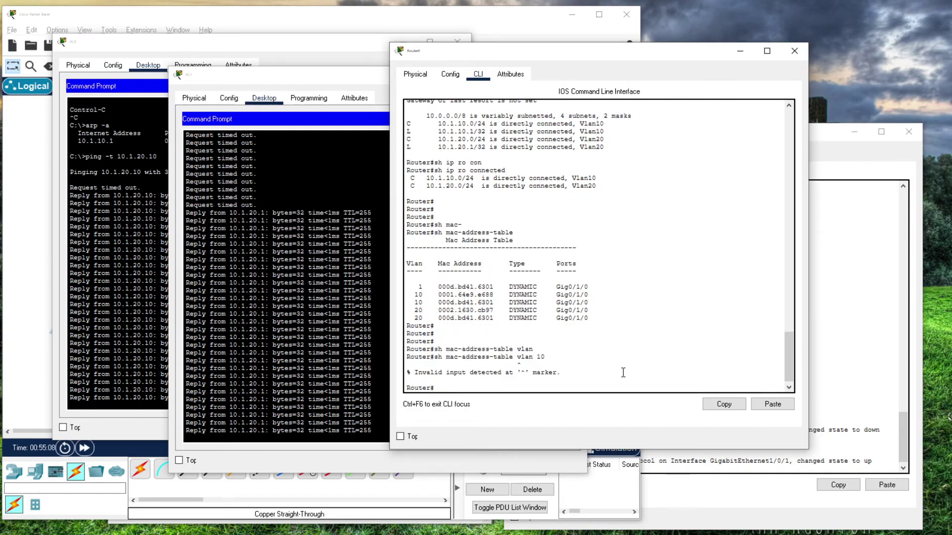
Step: Remove the VLAN filter and list the options available for sh mac-address-table with ?
key("Up")
key("BackSpace")
key("BackSpace")
key("BackSpace")
key("BackSpace")
key("BackSpace")
key("BackSpace")
key("BackSpace")
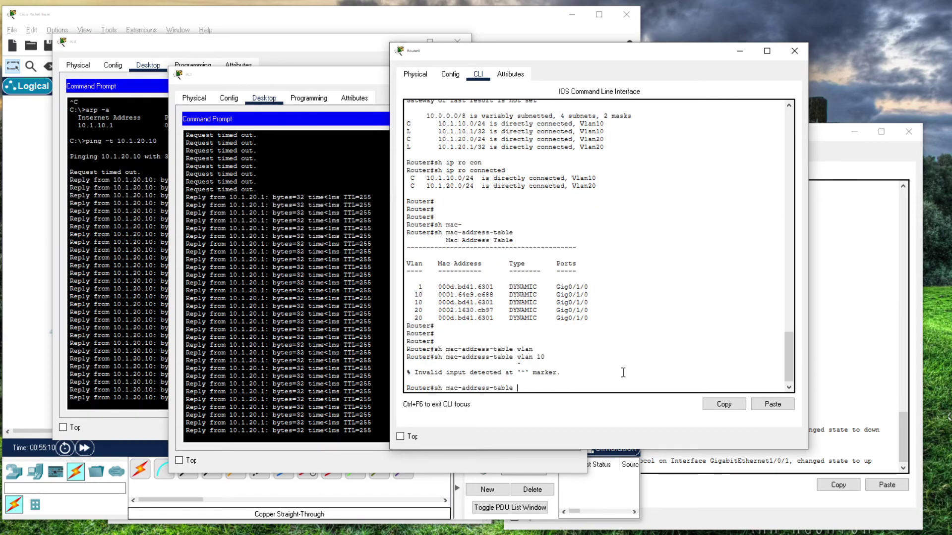
type("?")
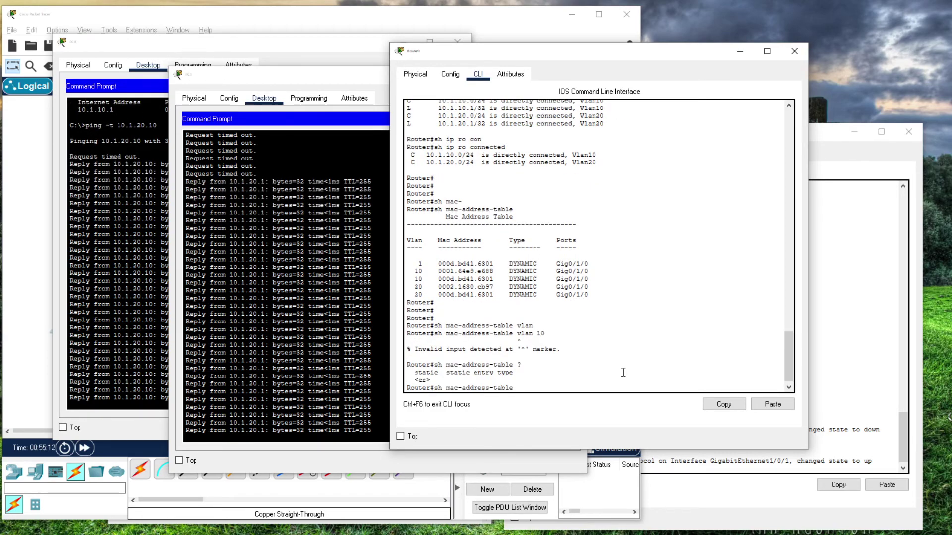
Step: Shorten the command to sh mac and query its available options with ?
key("BackSpace")
key("BackSpace")
key("BackSpace")
key("BackSpace")
key("BackSpace")
key("BackSpace")
key("BackSpace")
key("BackSpace")
key("BackSpace")
key("BackSpace")
key("BackSpace")
key("BackSpace")
key("BackSpace")
key("BackSpace")
key("BackSpace")
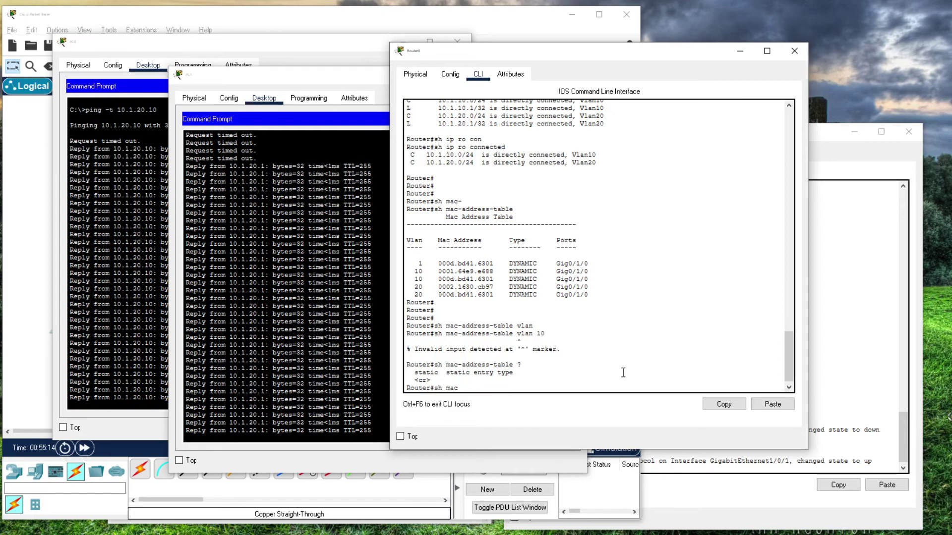
key("BackSpace")
key("BackSpace")
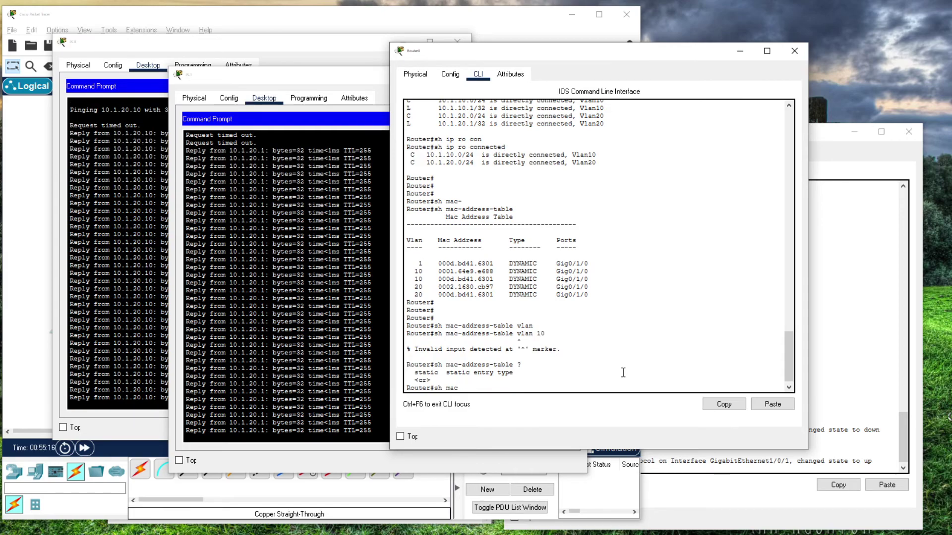
type("ac ?")
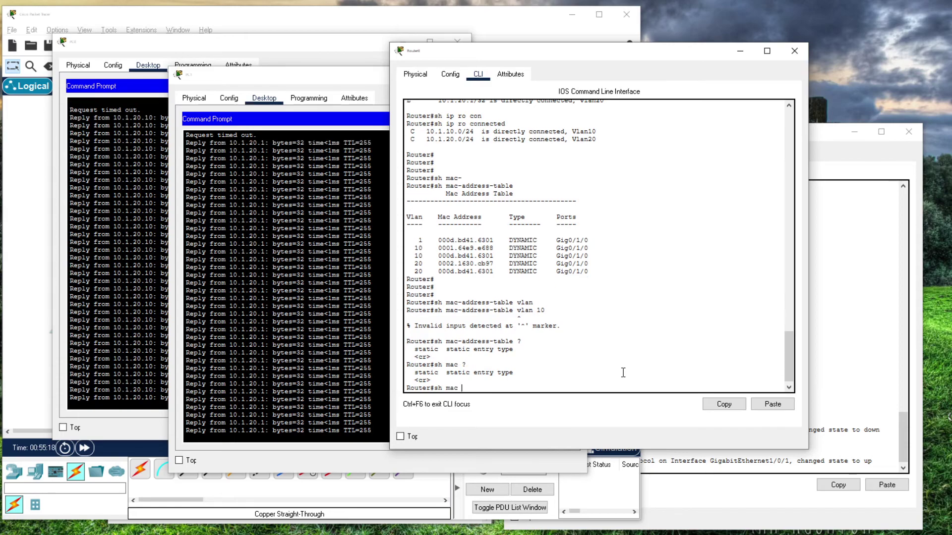
Step: Display the router's VLANs with sh vlan-switch and list that command's options with ?
key("BackSpace")
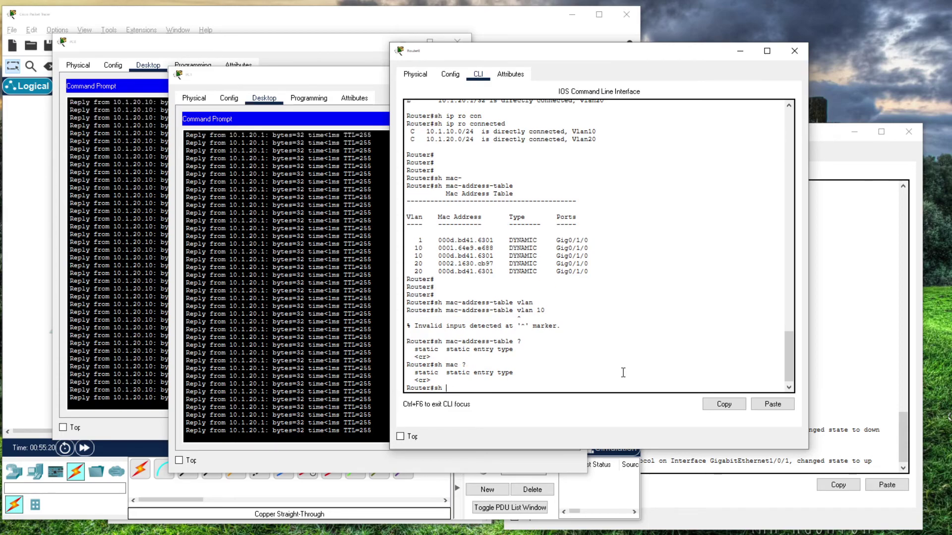
type("vl")
key("Tab")
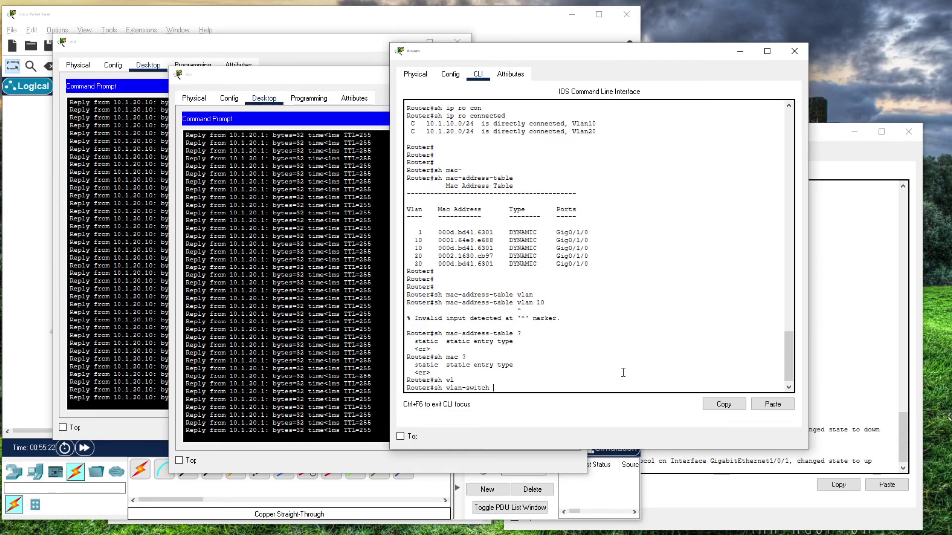
key("Return")
key("space")
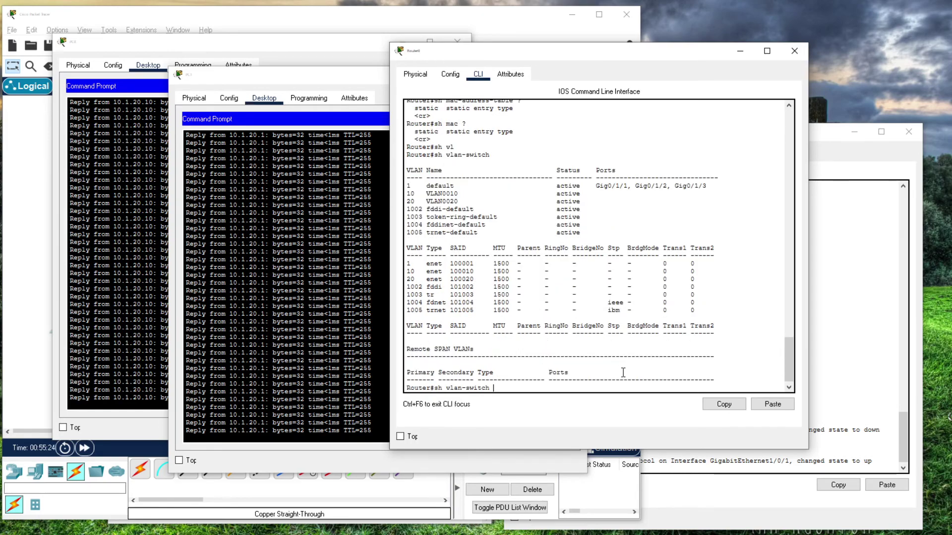
key("Up")
type("?")
Step: Replace vlan-switch with mac-address-table and check the command's available options again
key("BackSpace")
key("BackSpace")
key("BackSpace")
key("BackSpace")
key("BackSpace")
key("BackSpace")
key("BackSpace")
key("BackSpace")
key("BackSpace")
type("mac-")
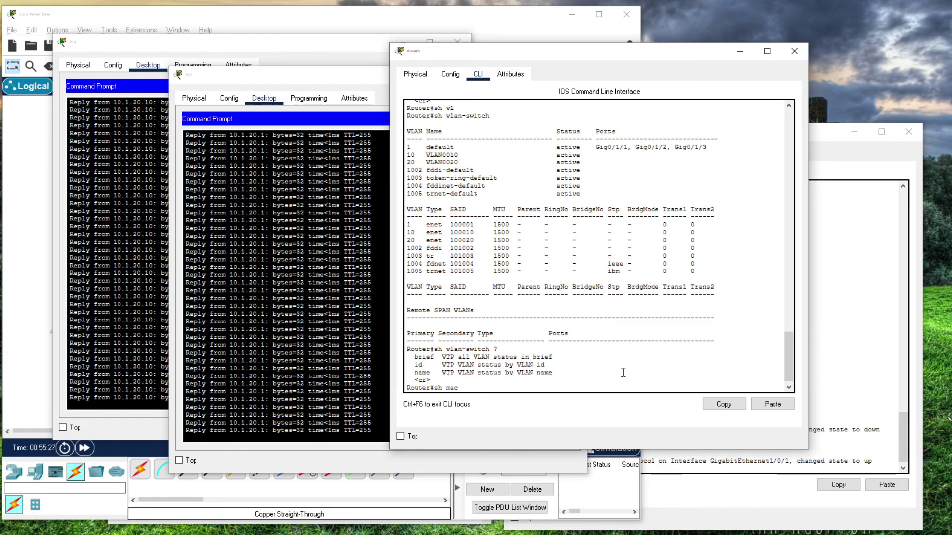
key("Tab")
type("?")
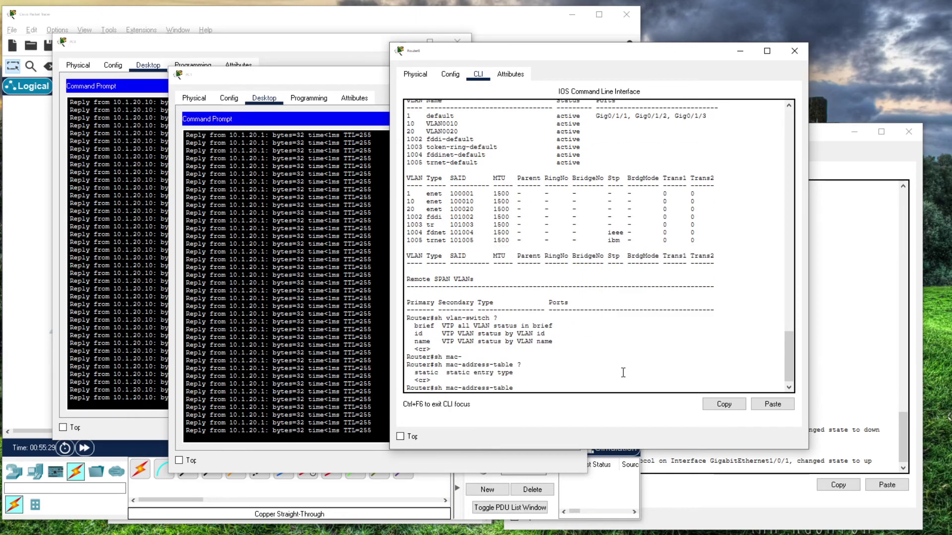
Step: Display the router's MAC address table again and try to filter it with | in 10
key("Return")
key("Return")
key("Return")
key("Return")
key("Up")
type("| in ")
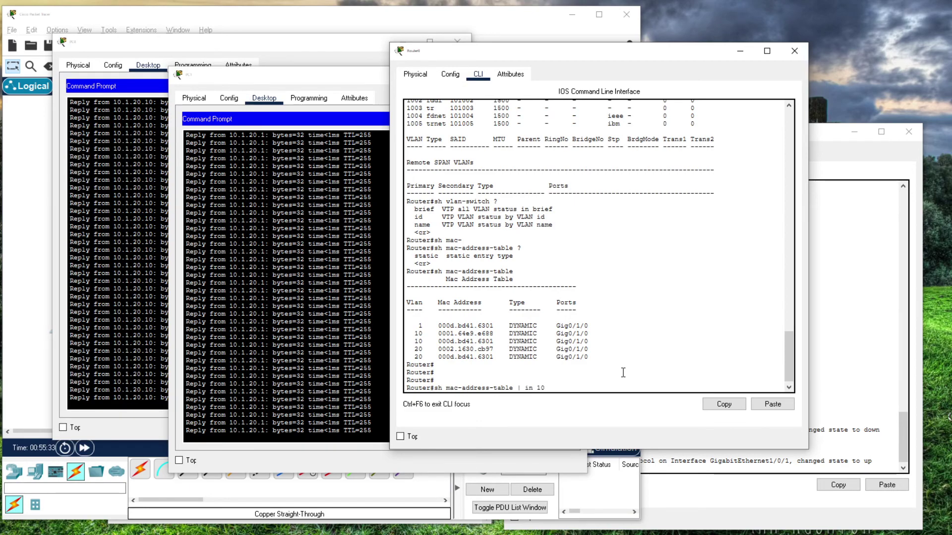
type("10")
key("Return")
Step: Query the sh mac-address-table options once more and retry the command with vlan 10
key("Up")
key("BackSpace")
key("BackSpace")
key("BackSpace")
key("BackSpace")
key("BackSpace")
key("BackSpace")
key("BackSpace")
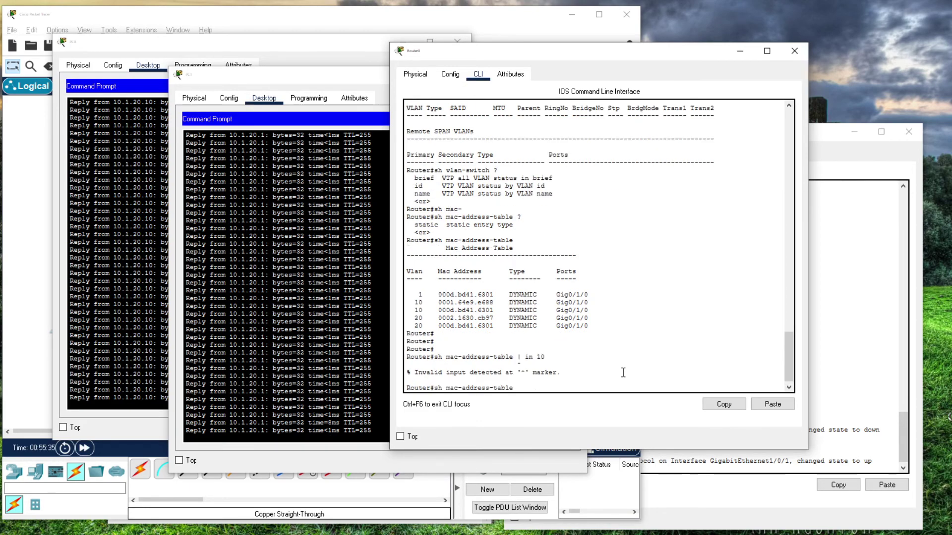
type("?vlan 10")
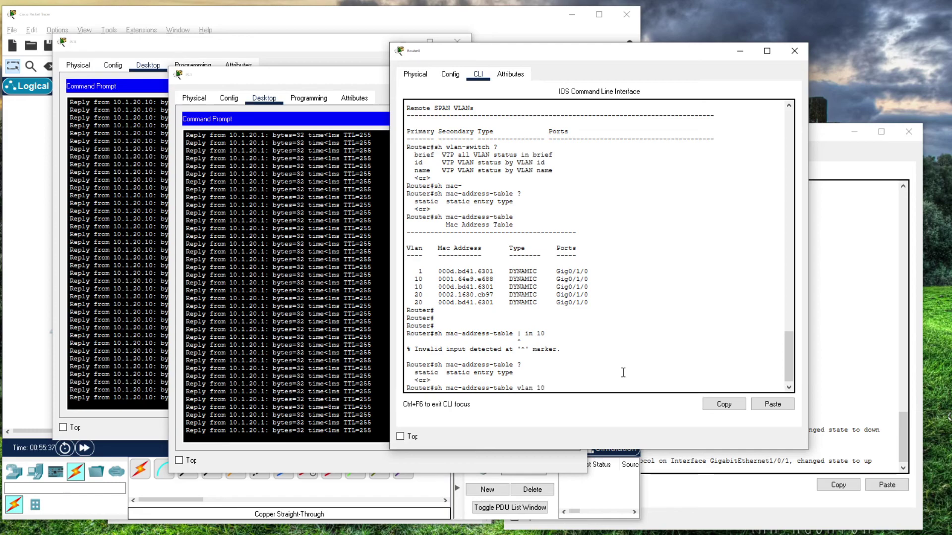
key("Return")
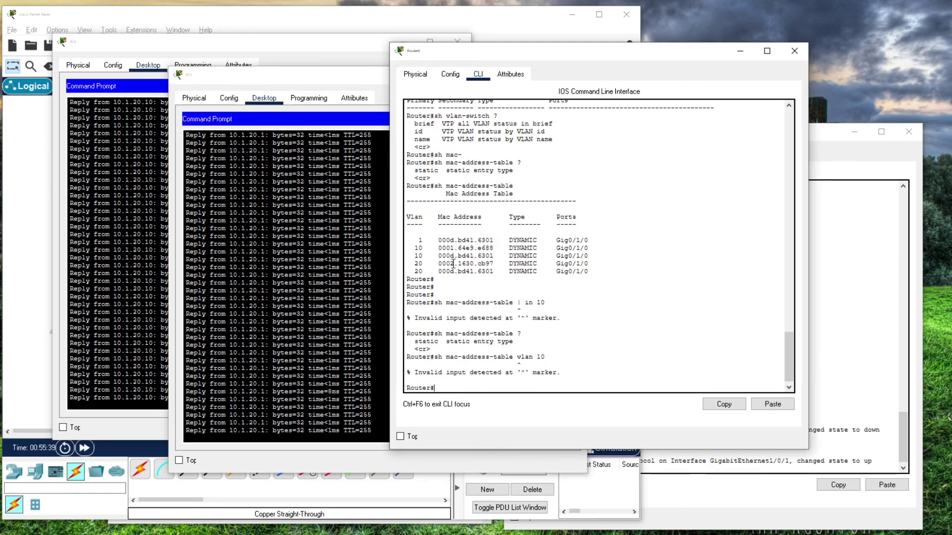
Step: Highlight the VLAN 10 and VLAN 20 entries in the router's MAC address table to compare them
left_click_drag(409, 249, 604, 254)
left_click(415, 251)
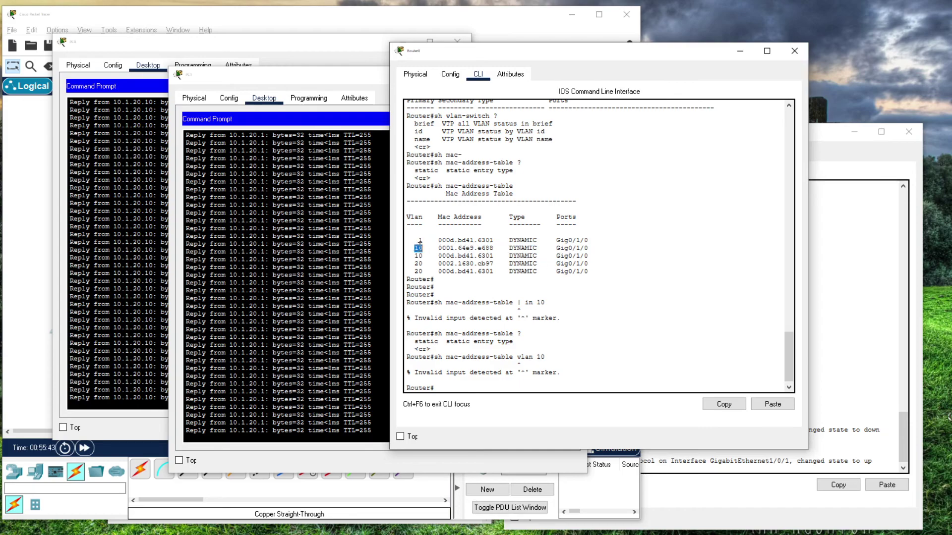
left_click_drag(410, 263, 594, 275)
left_click_drag(407, 250, 603, 255)
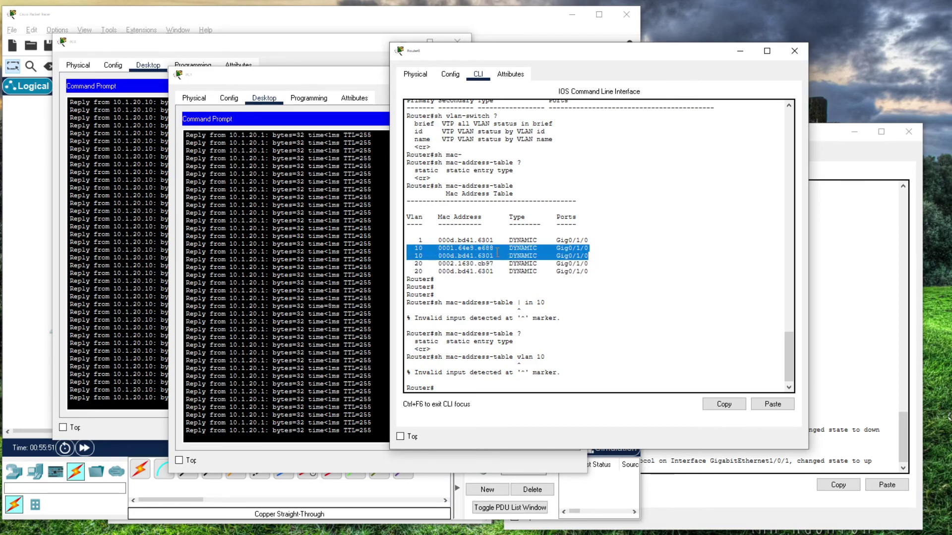
left_click_drag(411, 263, 610, 272)
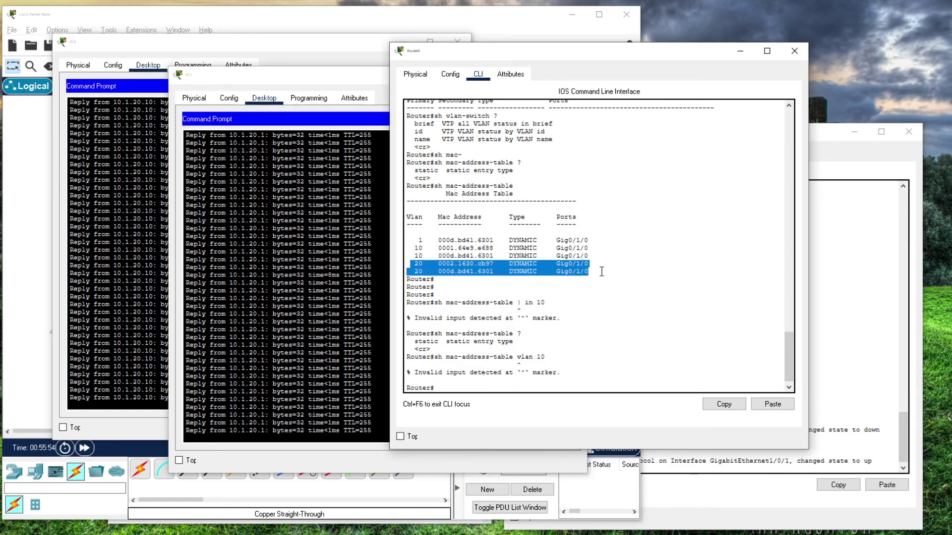
left_click(545, 263)
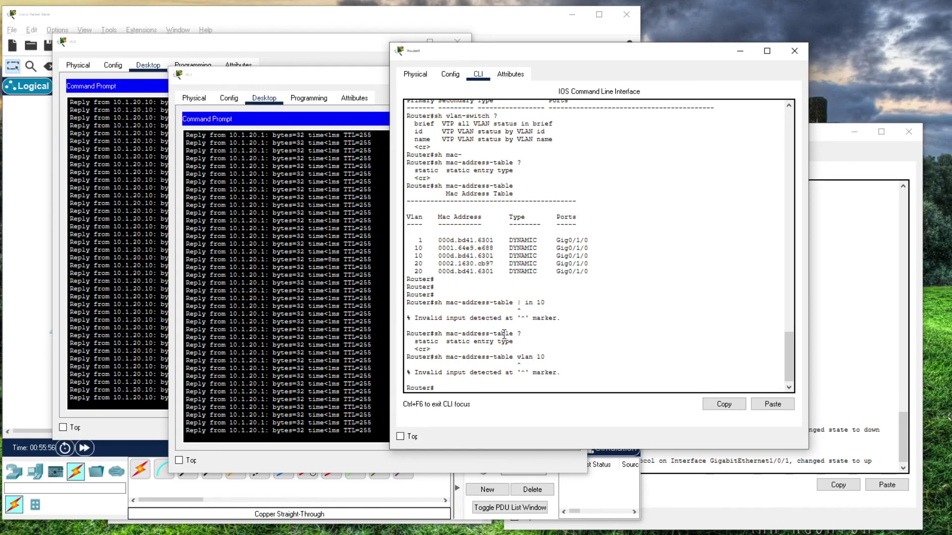
Step: Display the router's interface summary with sh ip int br and highlight the Vlan10 and Vlan20 lines
key("Return")
key("Return")
key("Return")
key("Return")
type("sh ip int br")
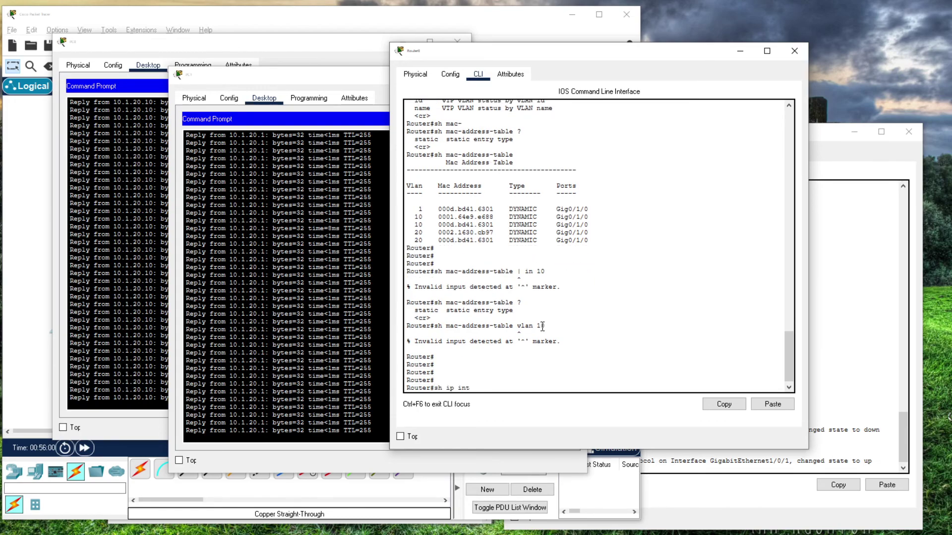
key("Return")
left_click_drag(407, 372, 716, 380)
left_click(717, 380)
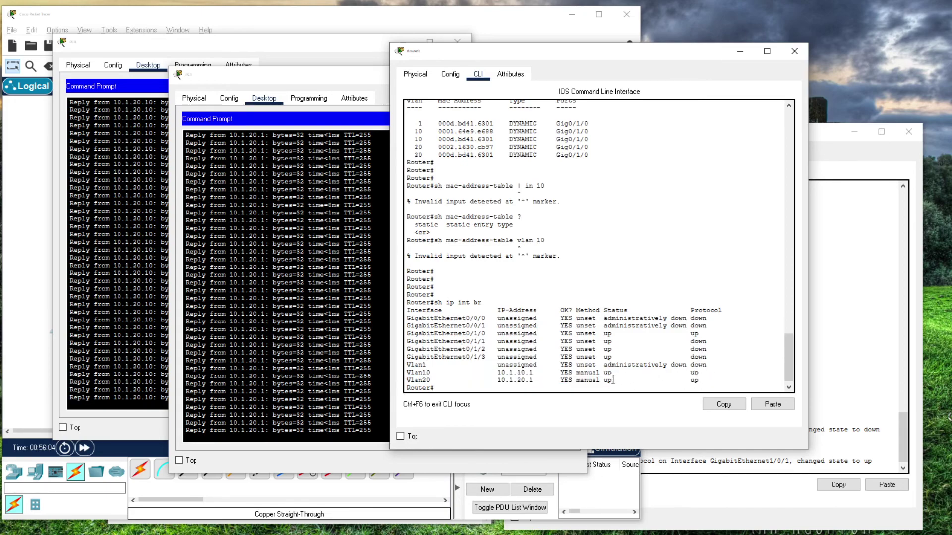
Step: Enter configuration mode on the router and shut down interface vl 10
key("Return")
key("Return")
key("Return")
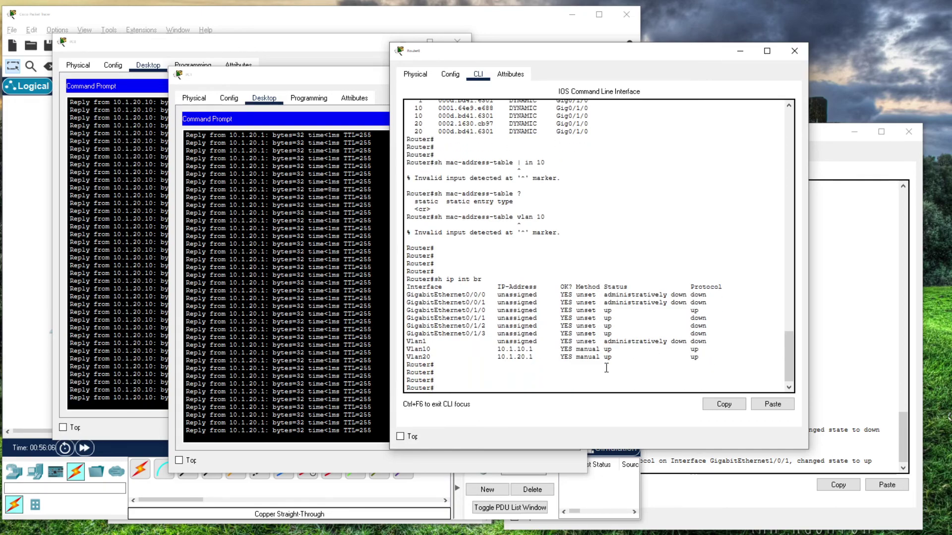
type("conf t")
key("Return")
type("int vl 10")
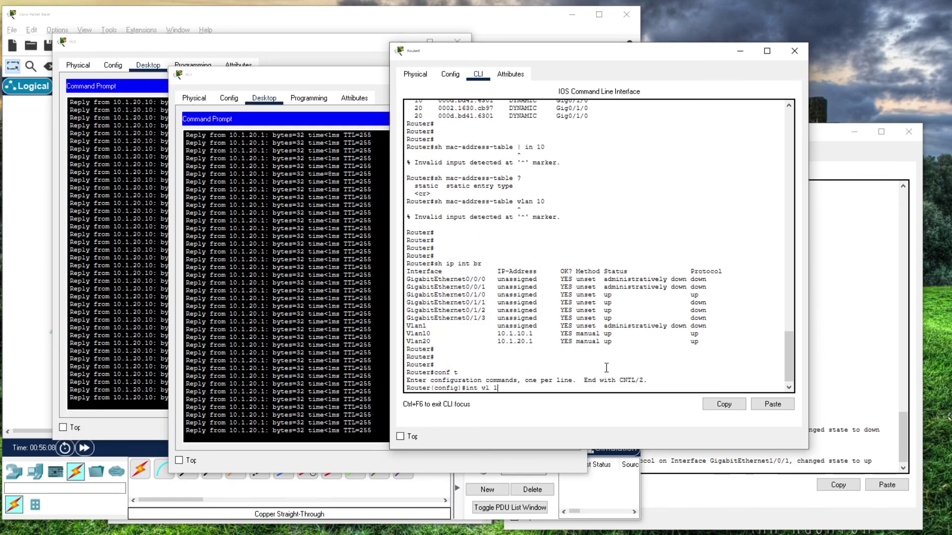
key("Return")
type("sno t")
key("BackSpace")
key("BackSpace")
key("BackSpace")
key("BackSpace")
type("no")
key("BackSpace")
key("BackSpace")
type("shut")
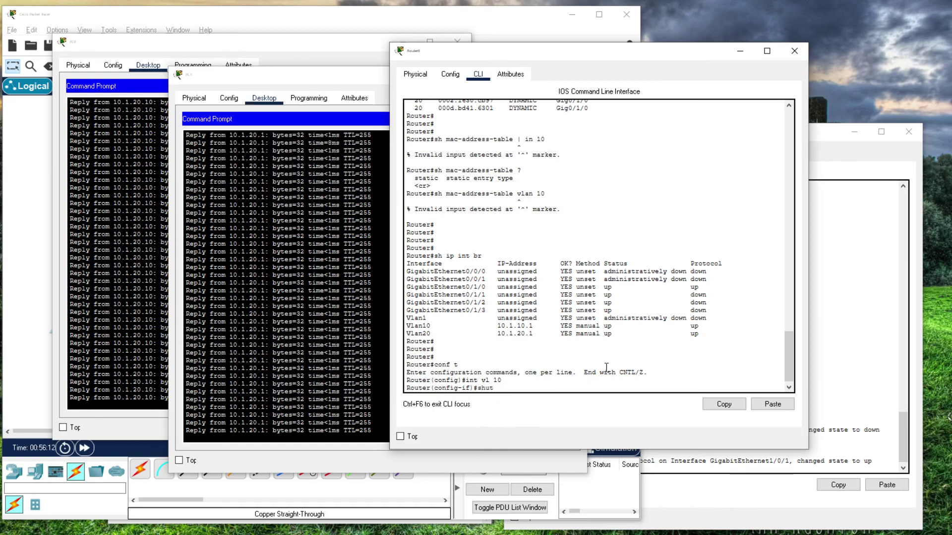
key("Return")
key("Return")
key("Return")
key("Return")
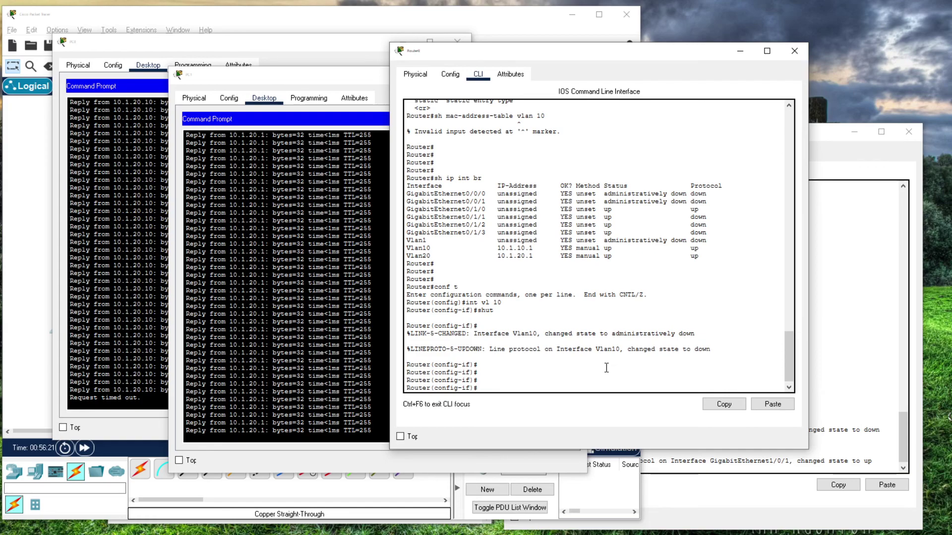
Step: Stop PC1's running ping and start a continuous ping to 10.1.10.10
left_click(330, 78)
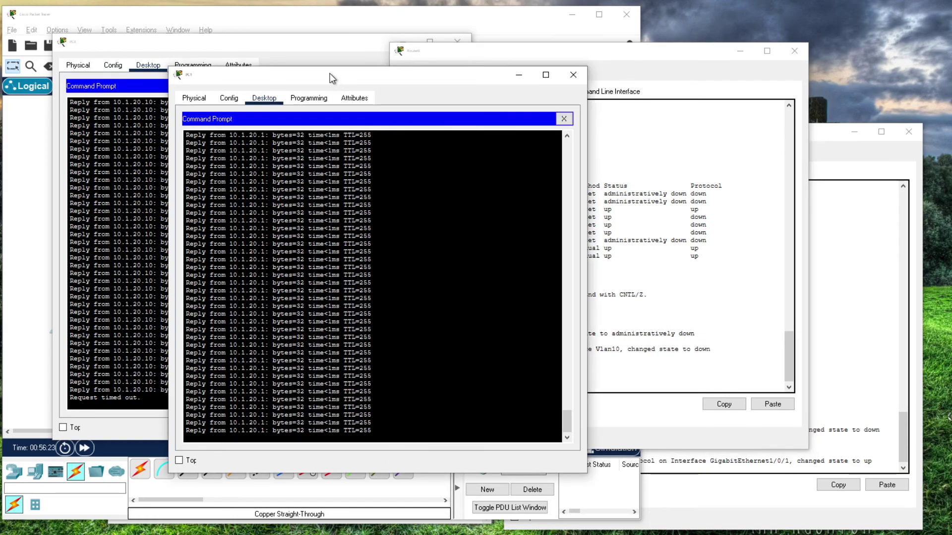
key("ctrl+c")
key("Up")
key("BackSpace")
key("BackSpace")
key("BackSpace")
key("BackSpace")
type("10.1")
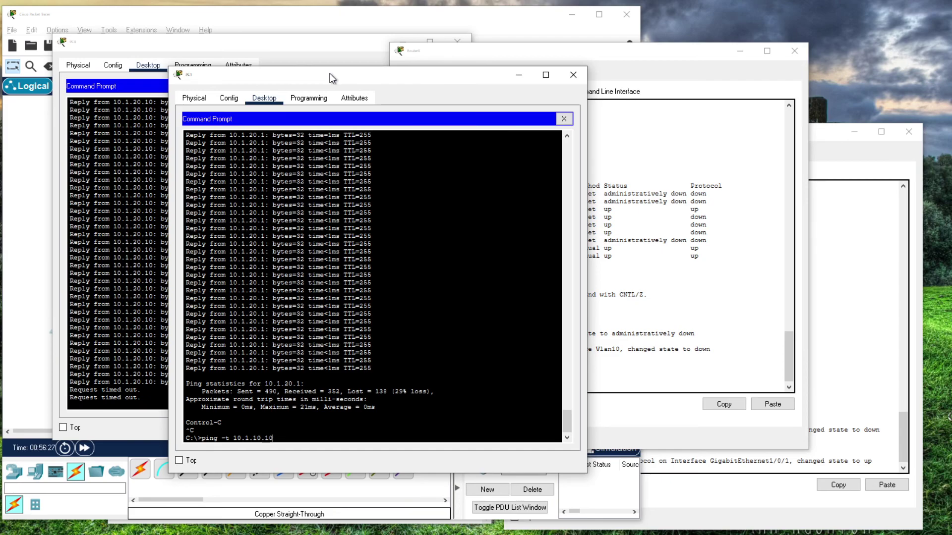
key("Return")
Step: Return to the router's CLI, re-enable the Vlan10 interface with no shut, and leave configuration mode
key("alt+Tab")
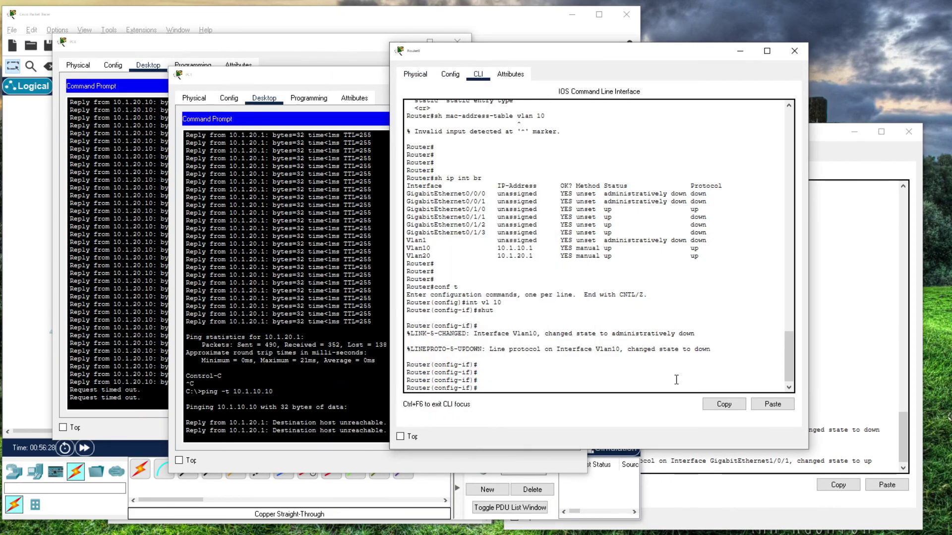
type("no")
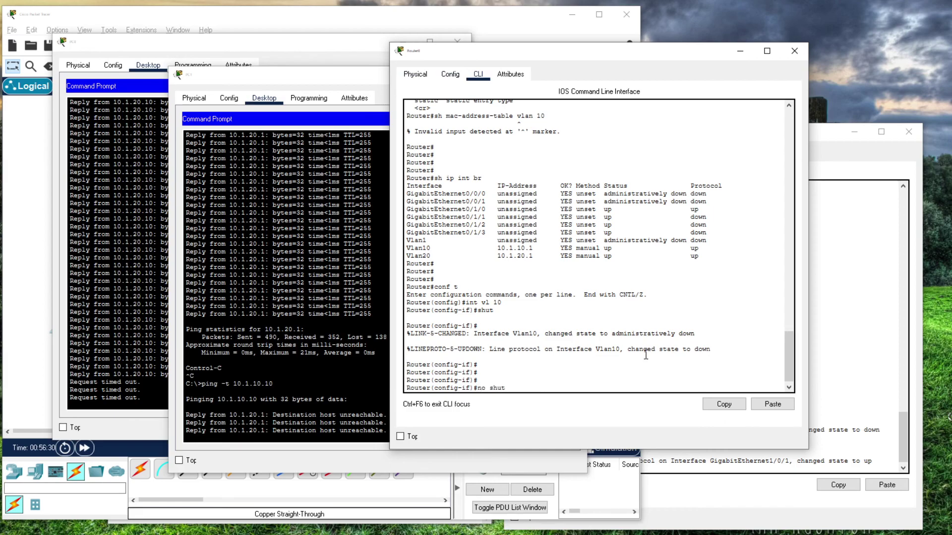
type(" shut")
key("Return")
key("Return")
key("Return")
key("Return")
key("Return")
key("Return")
key("Return")
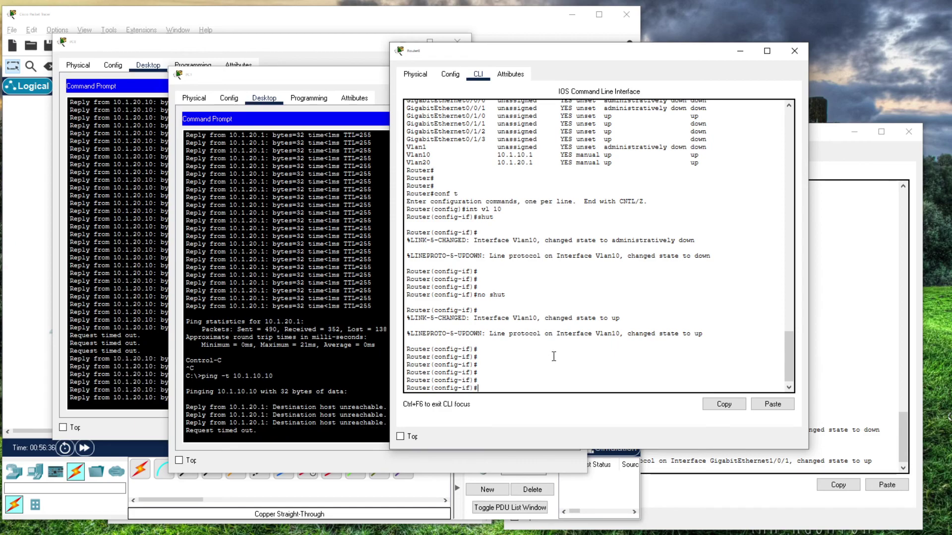
key("ctrl+z")
key("Return")
key("Return")
key("Return")
key("Return")
key("Return")
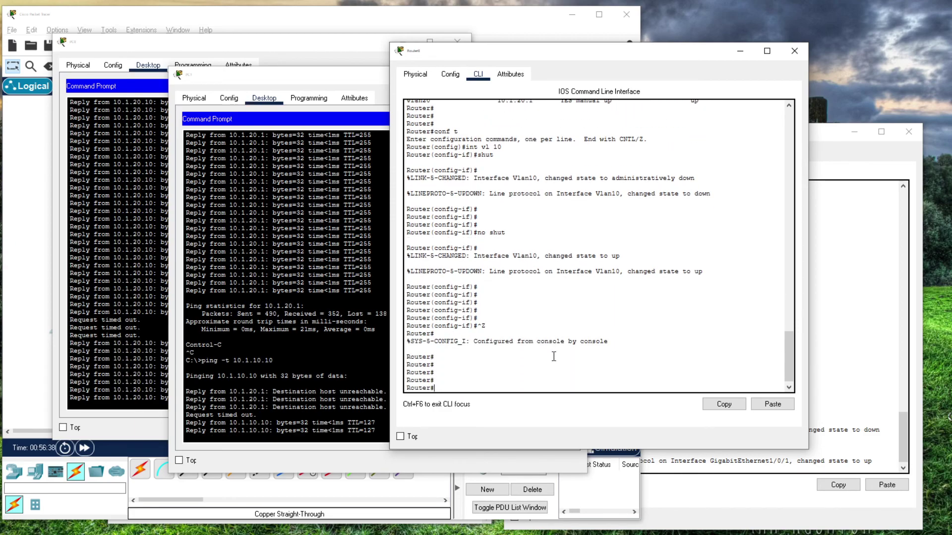